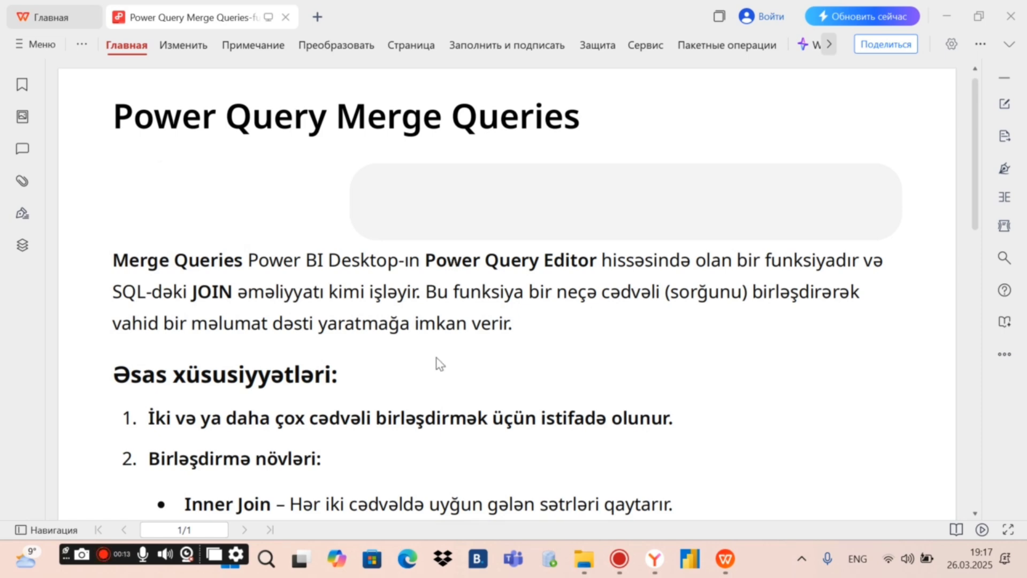
In a blank Power BI Desktop report, import the financials table from the Financial Sample Table1 workbook for transformation in Power Query
{"action": "left_click", "coordinate": [690, 559]}
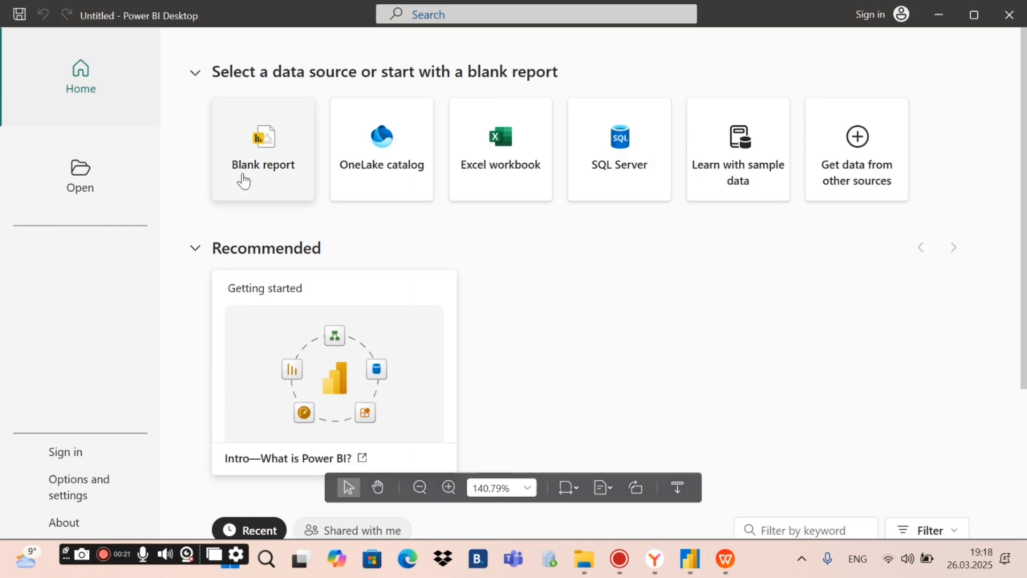
{"action": "left_click", "coordinate": [244, 177]}
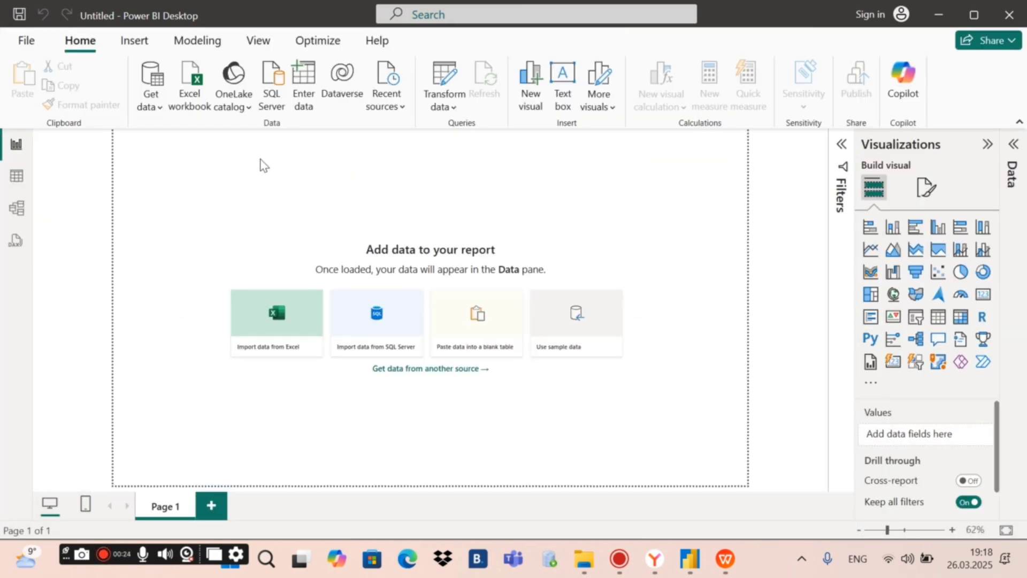
{"action": "left_click", "coordinate": [188, 101]}
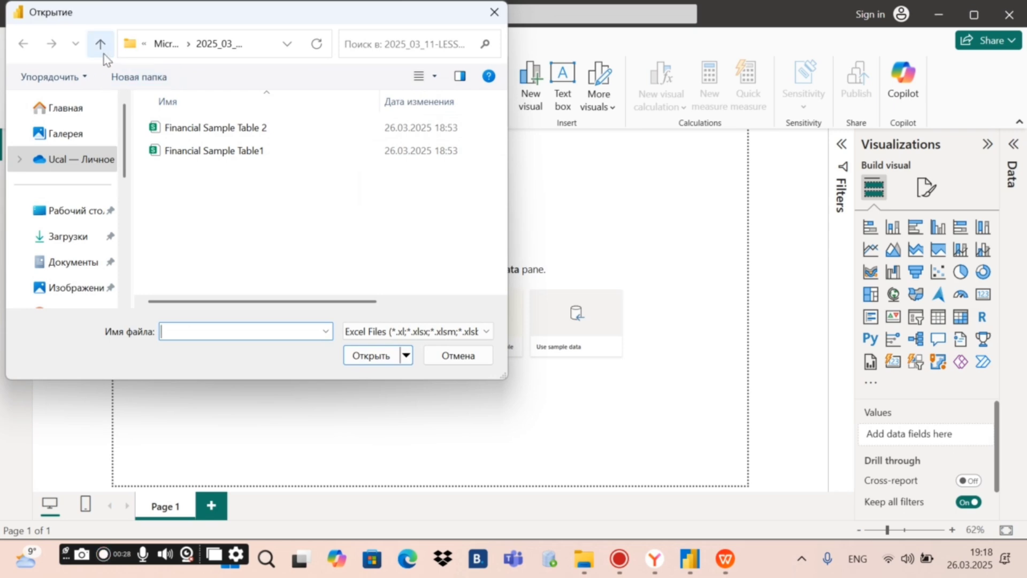
{"action": "left_click", "coordinate": [238, 159]}
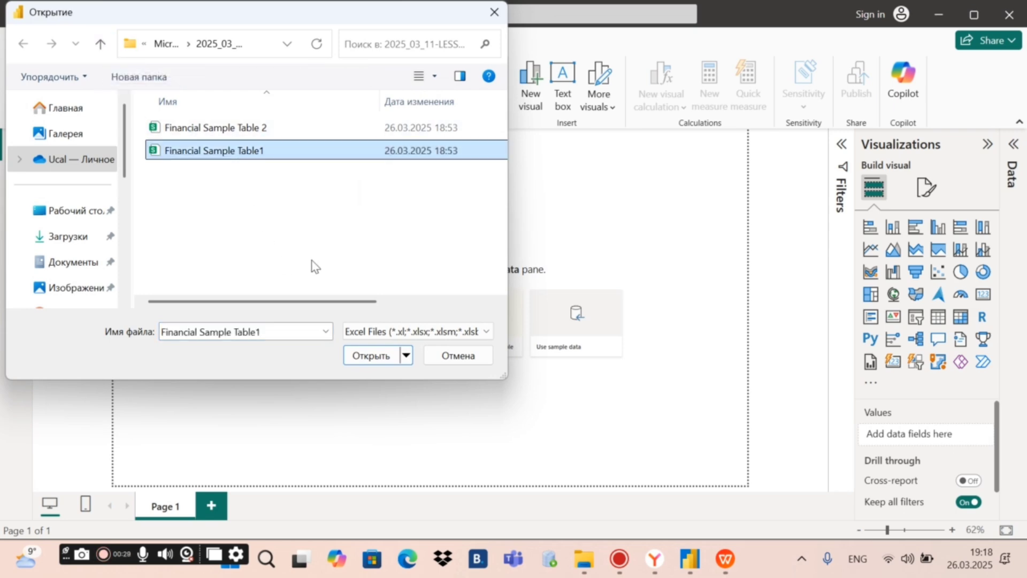
{"action": "left_click", "coordinate": [374, 356]}
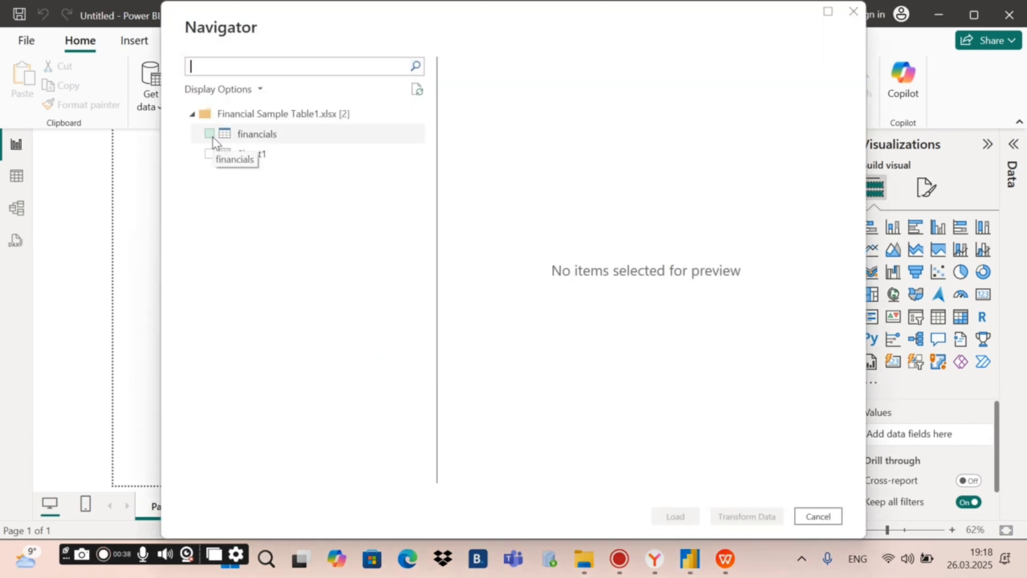
{"action": "left_click", "coordinate": [210, 133]}
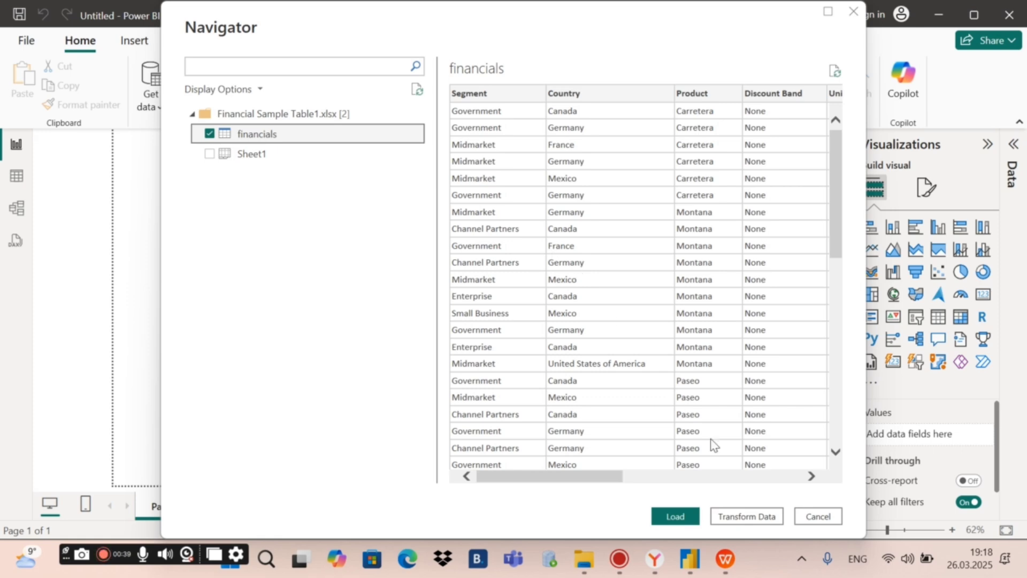
{"action": "left_click", "coordinate": [760, 515]}
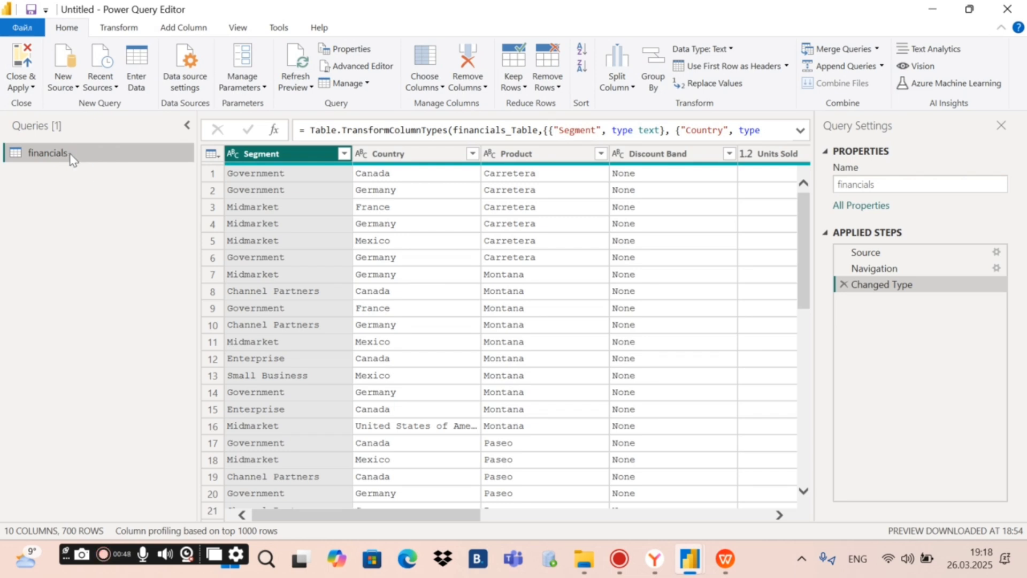
Rename the imported financials query as table1
{"action": "double_click", "coordinate": [69, 155]}
{"action": "left_click", "coordinate": [92, 154]}
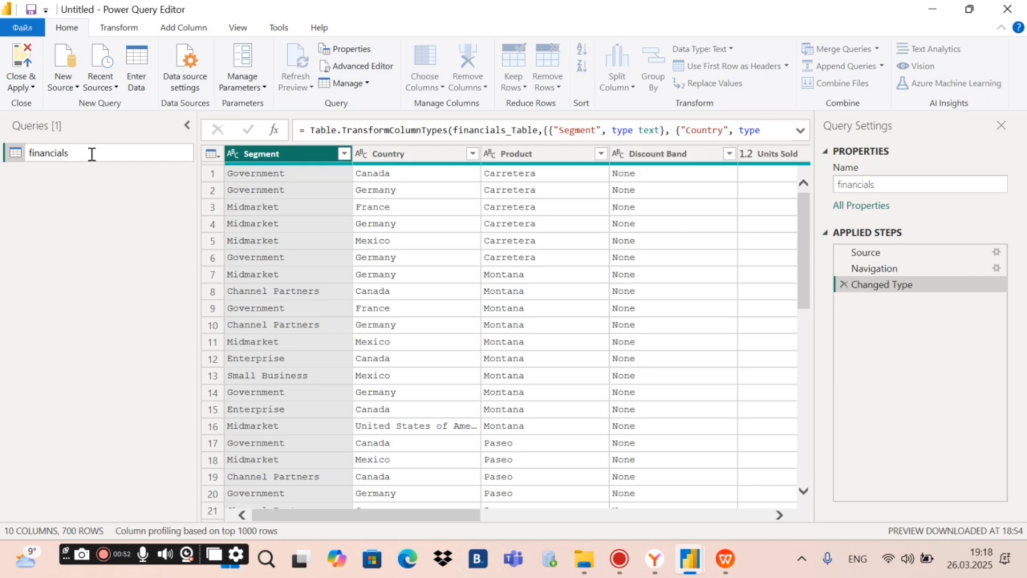
{"action": "key", "text": "BackSpace"}
{"action": "key", "text": "BackSpace"}
{"action": "key", "text": "BackSpace"}
{"action": "key", "text": "BackSpace"}
{"action": "key", "text": "BackSpace"}
{"action": "key", "text": "BackSpace"}
{"action": "key", "text": "BackSpace"}
{"action": "key", "text": "BackSpace"}
{"action": "key", "text": "BackSpace"}
{"action": "type", "text": "table1"}
{"action": "key", "text": "Return"}
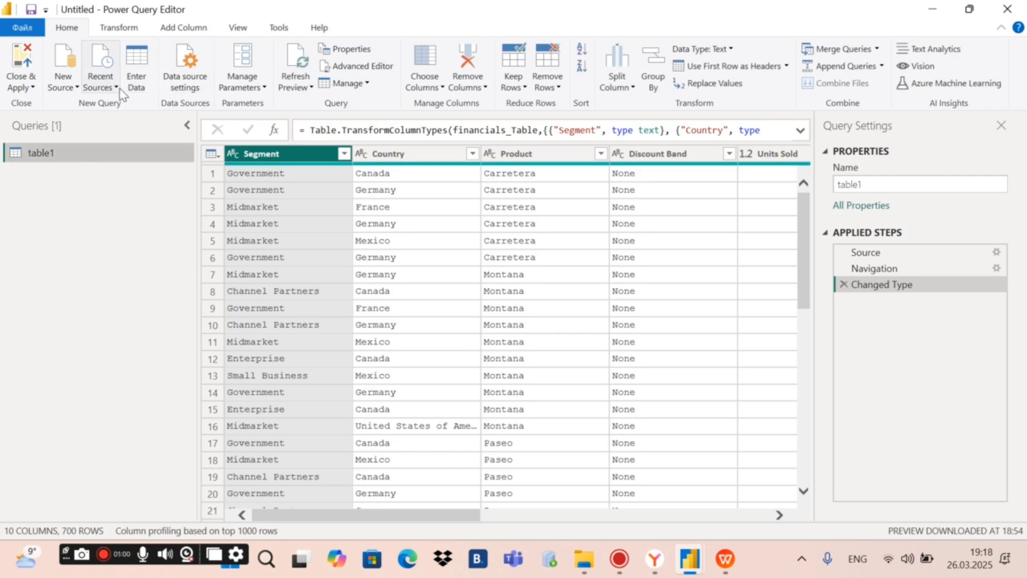
Add the financials table from the Financial Sample Table 2 Excel workbook as a second query
{"action": "left_click", "coordinate": [63, 85]}
{"action": "left_click", "coordinate": [96, 129]}
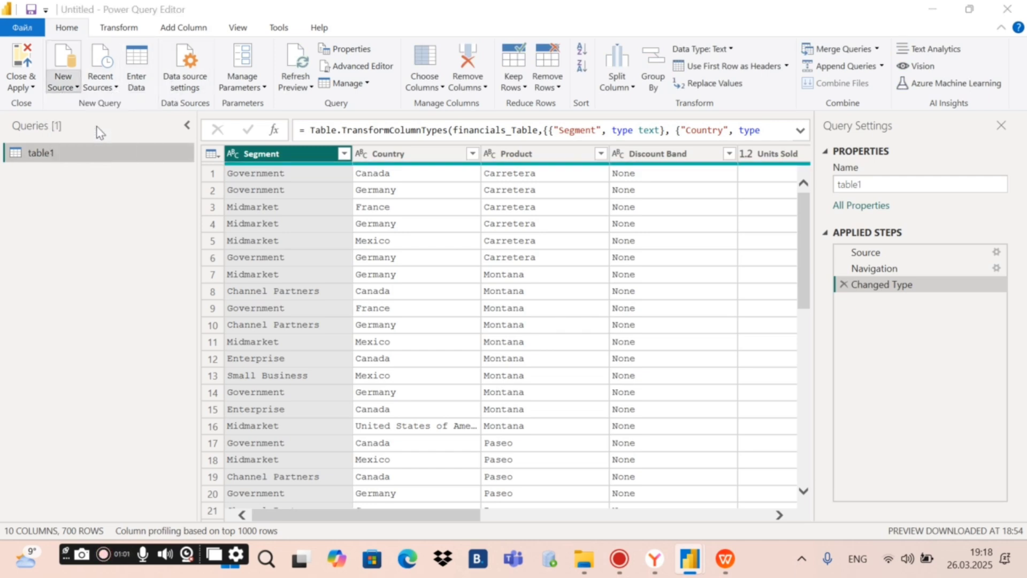
{"action": "left_click", "coordinate": [233, 129]}
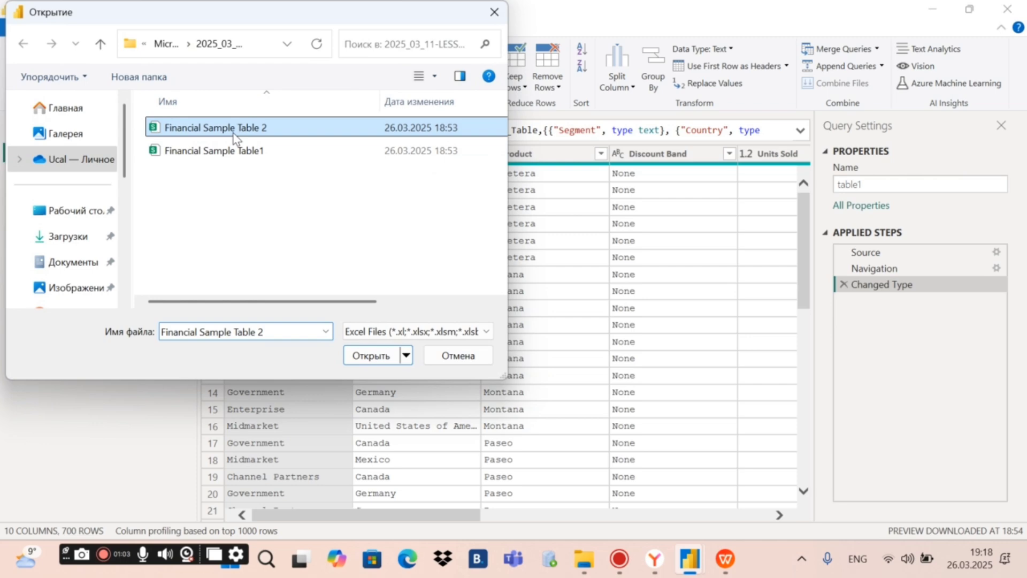
{"action": "left_click", "coordinate": [371, 355]}
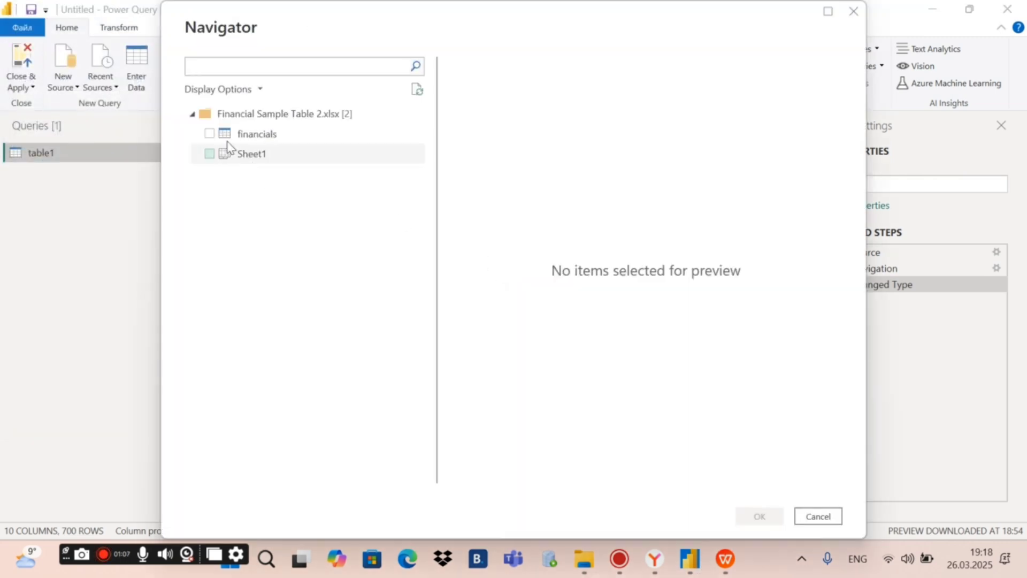
{"action": "left_click", "coordinate": [209, 134]}
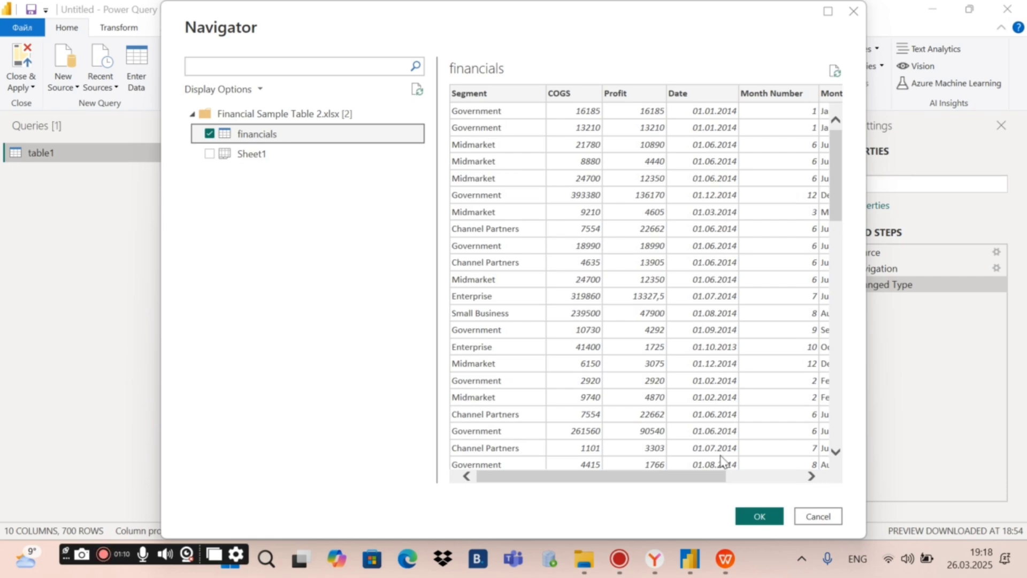
{"action": "left_click", "coordinate": [759, 517]}
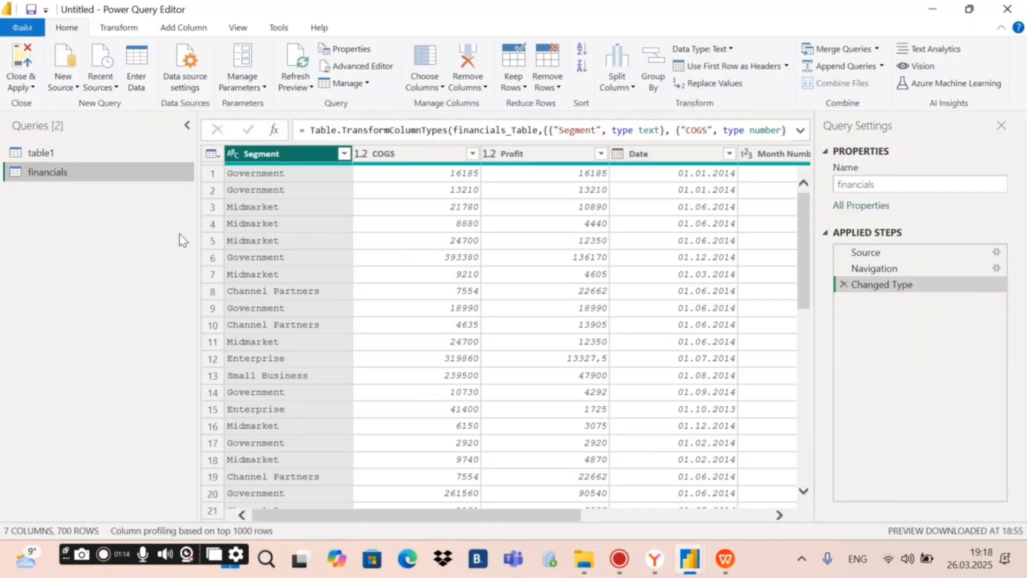
Rename the newly added financials query as table2
{"action": "double_click", "coordinate": [64, 177]}
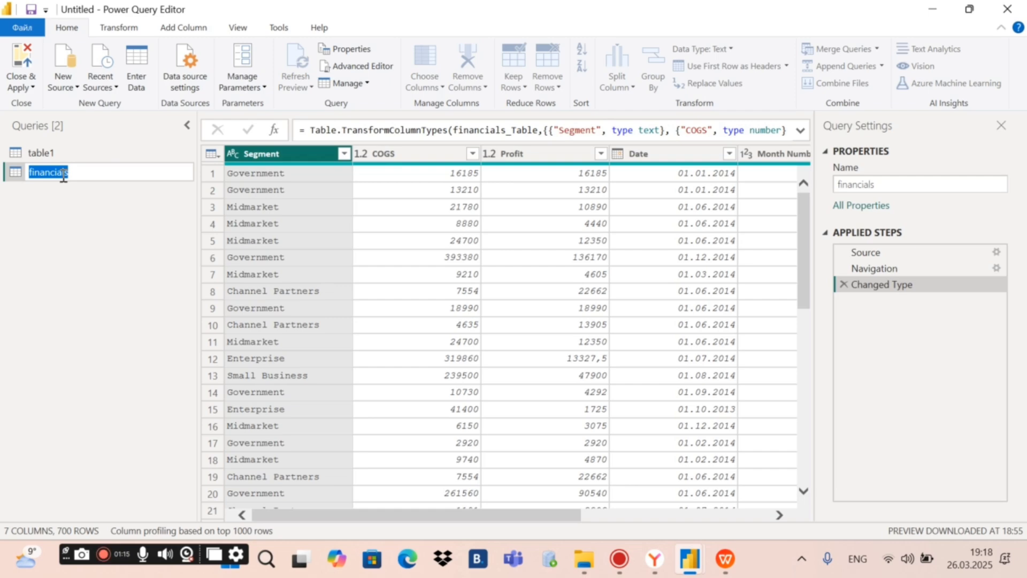
{"action": "type", "text": "table2"}
{"action": "key", "text": "Return"}
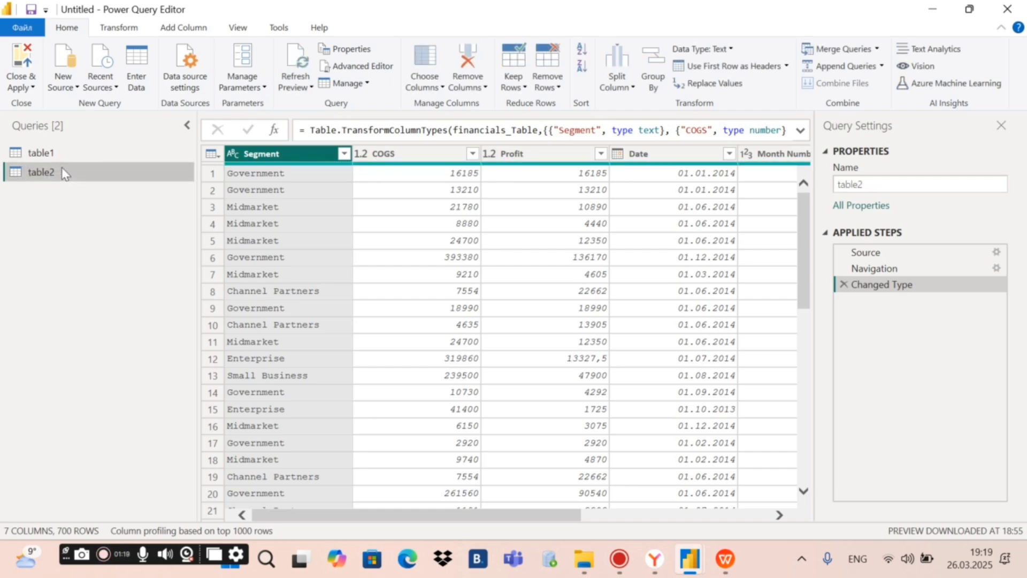
Compare the columns of table1 and table2 and review the available Merge Queries options
{"action": "left_click", "coordinate": [64, 152]}
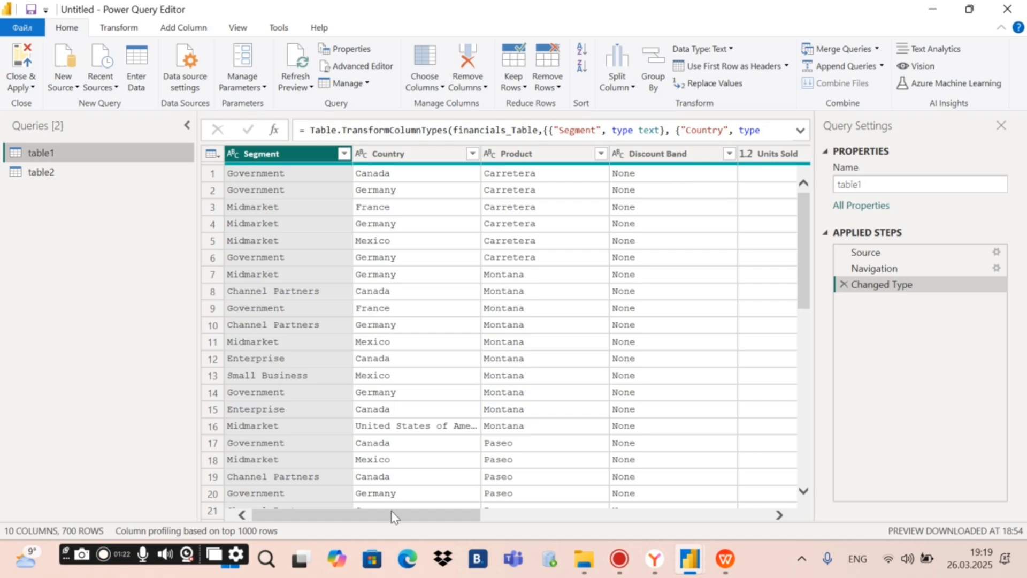
{"action": "left_click_drag", "start_coordinate": [390, 514], "coordinate": [303, 514]}
{"action": "left_click", "coordinate": [65, 172]}
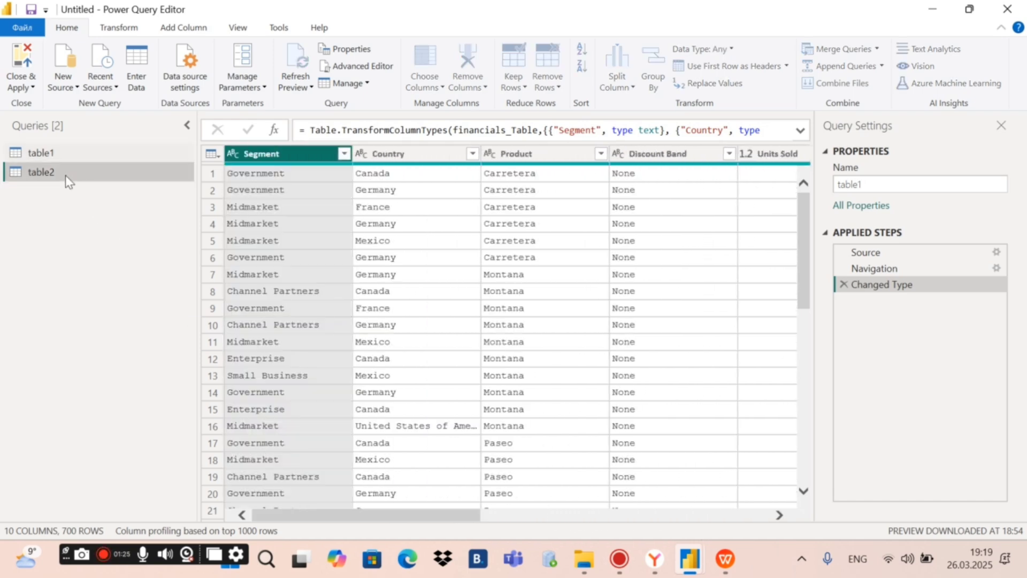
{"action": "left_click_drag", "start_coordinate": [424, 515], "coordinate": [374, 524]}
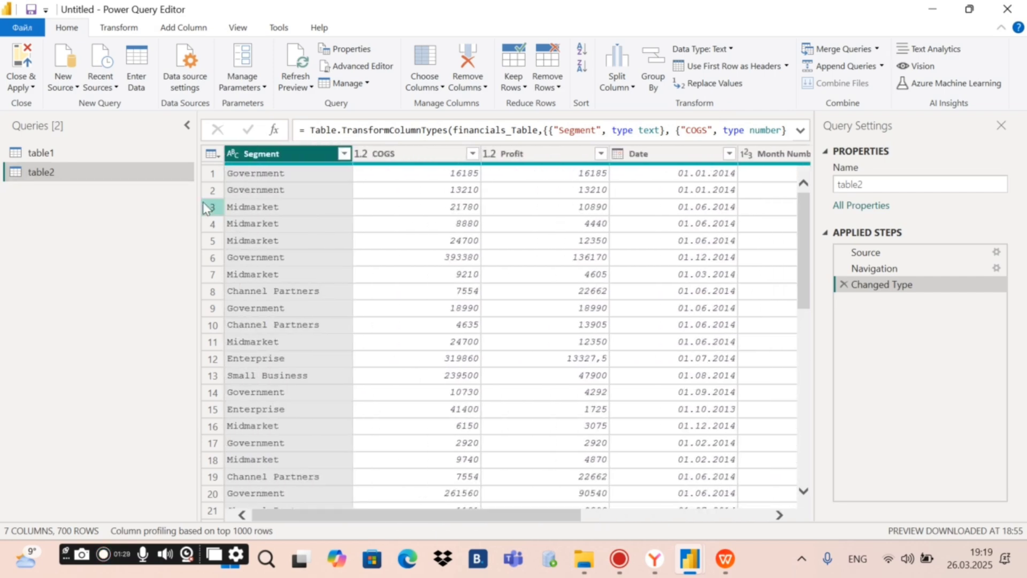
{"action": "left_click", "coordinate": [66, 152]}
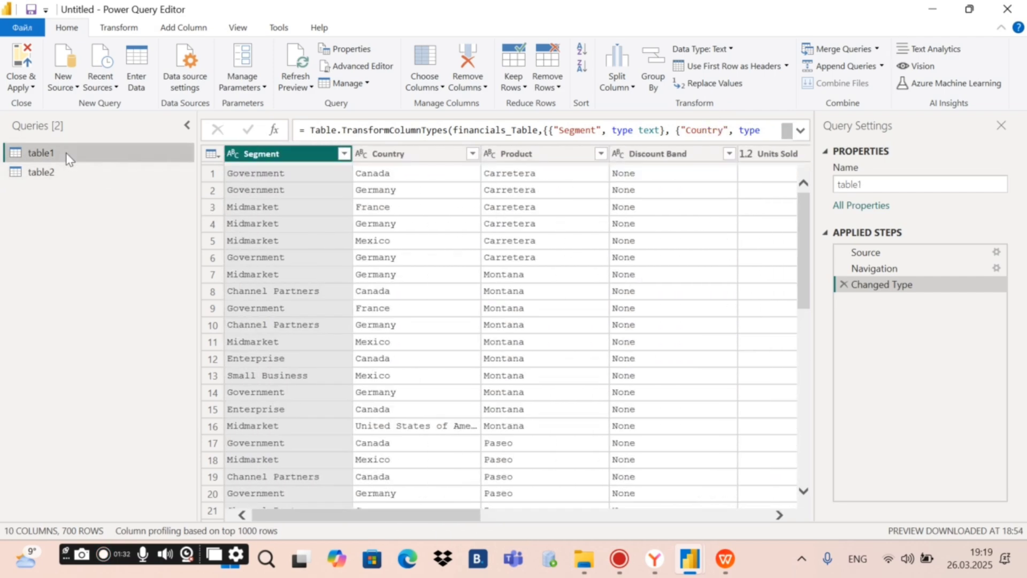
{"action": "left_click", "coordinate": [91, 172]}
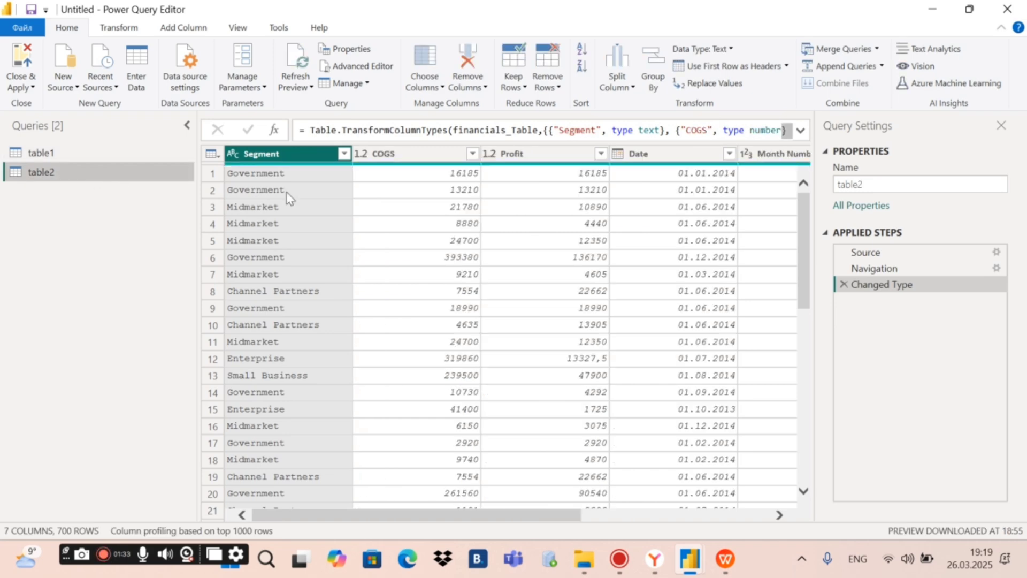
{"action": "left_click", "coordinate": [97, 156]}
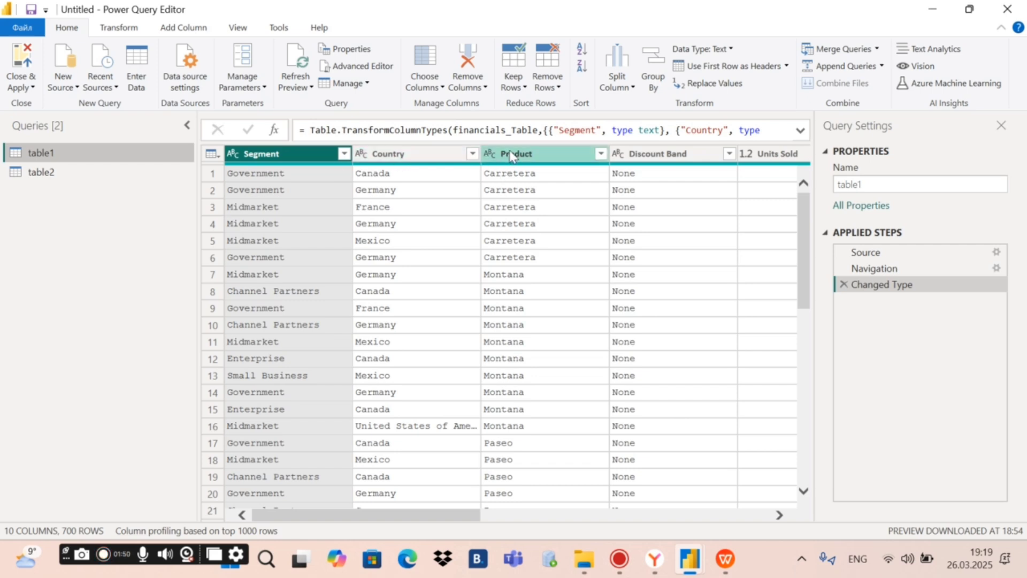
{"action": "left_click", "coordinate": [877, 49]}
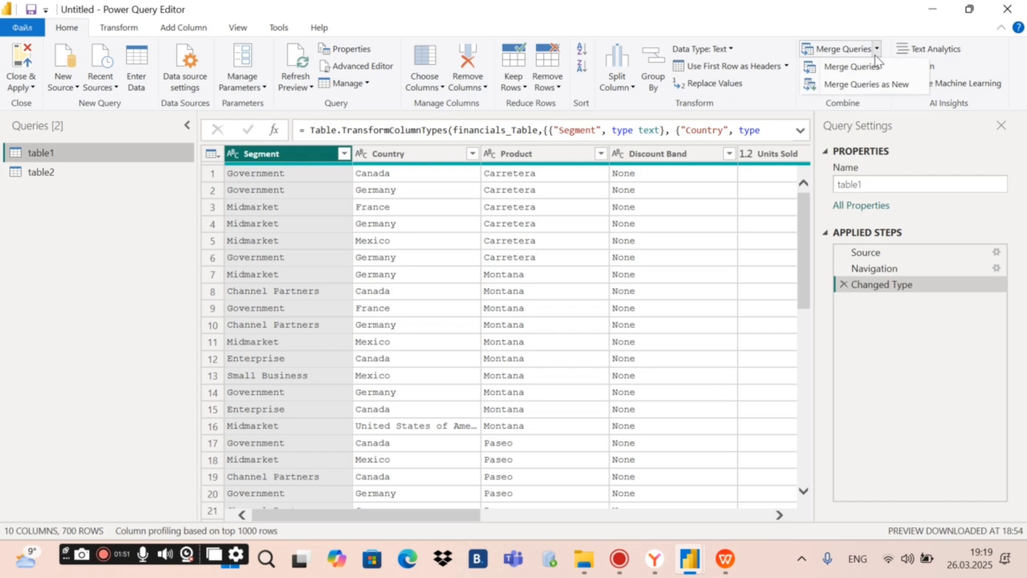
{"action": "left_click", "coordinate": [876, 50]}
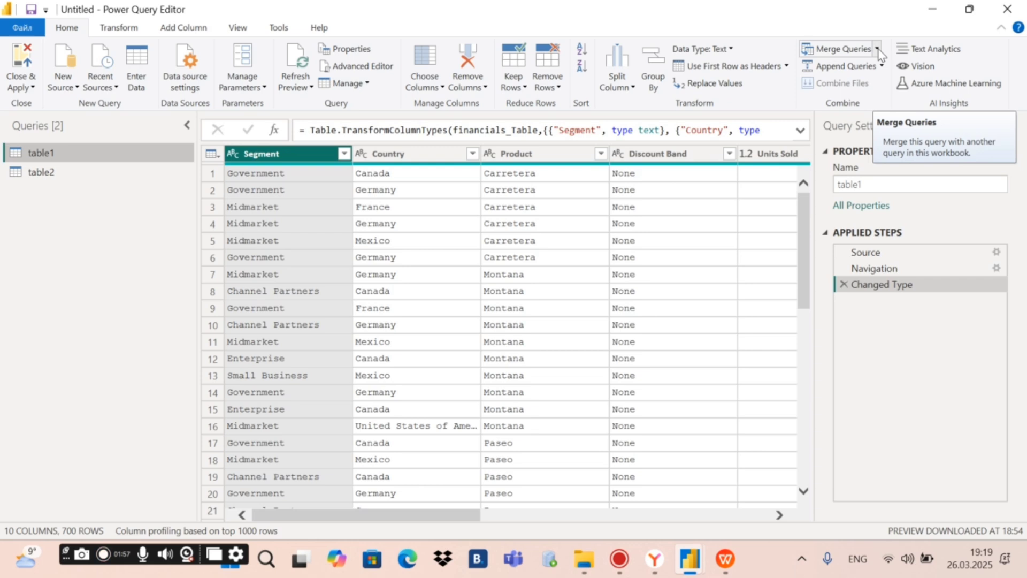
{"action": "left_click", "coordinate": [877, 49]}
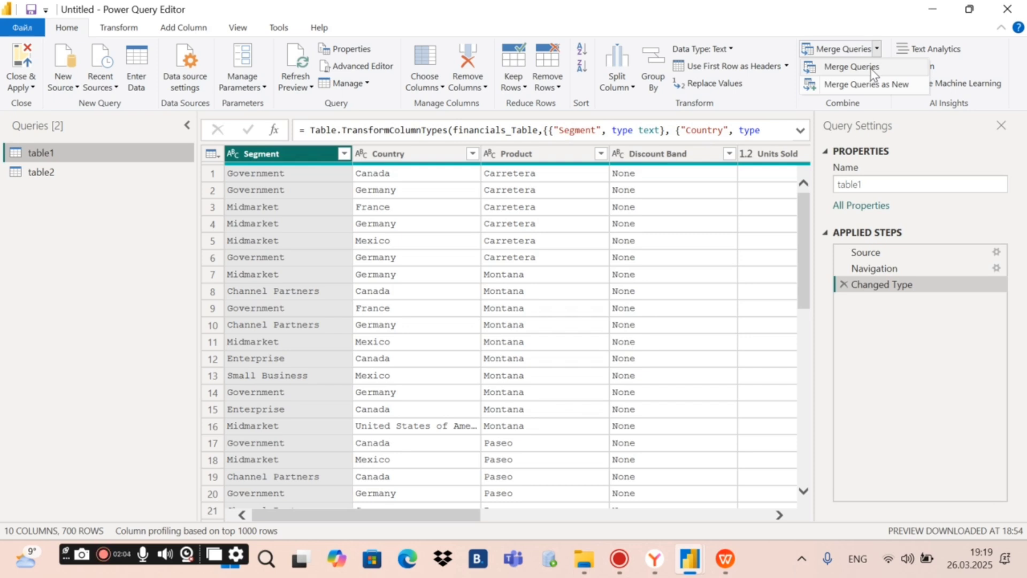
{"action": "left_click", "coordinate": [107, 213]}
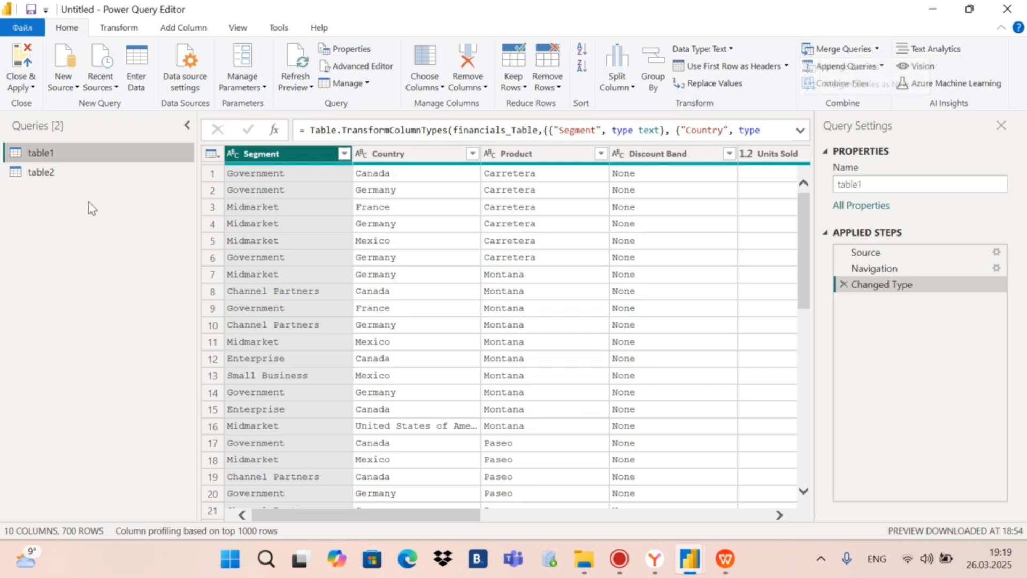
{"action": "left_click", "coordinate": [57, 169]}
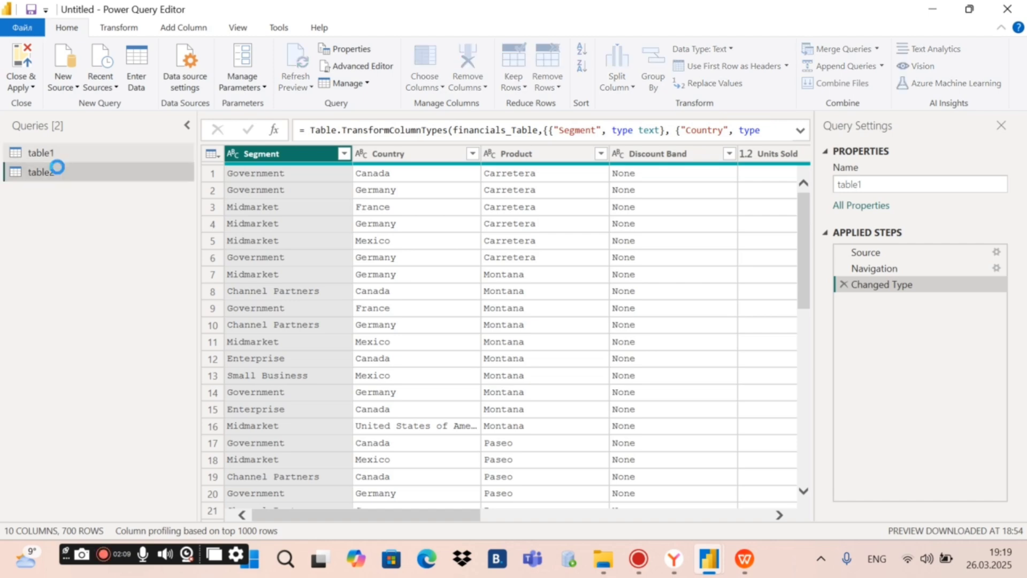
{"action": "left_click", "coordinate": [56, 153]}
{"action": "left_click", "coordinate": [60, 172]}
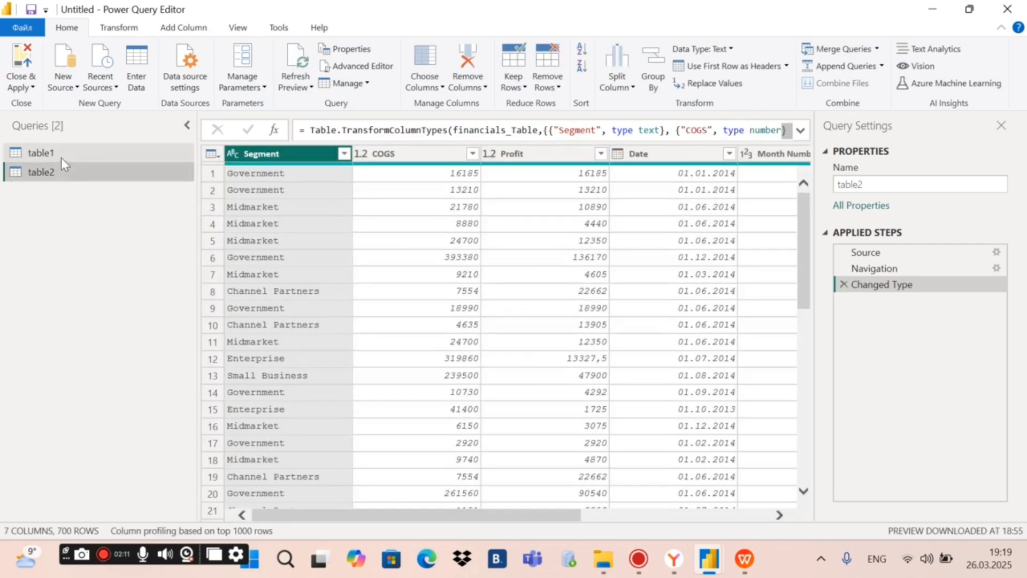
Set up a merge as a new query with table1 first and table2 second, matching on the Segment column in both tables
{"action": "left_click", "coordinate": [74, 153]}
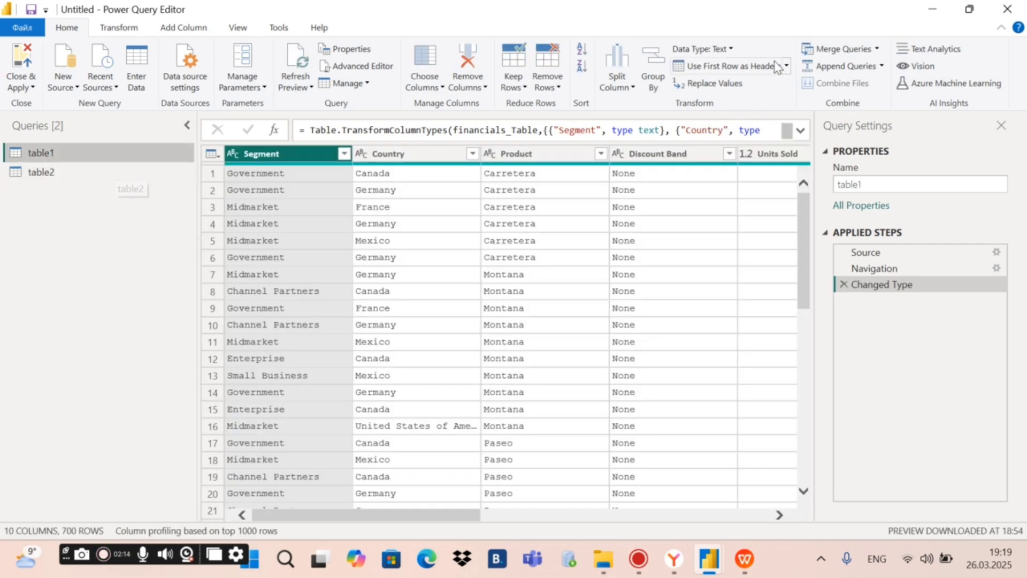
{"action": "left_click", "coordinate": [876, 49]}
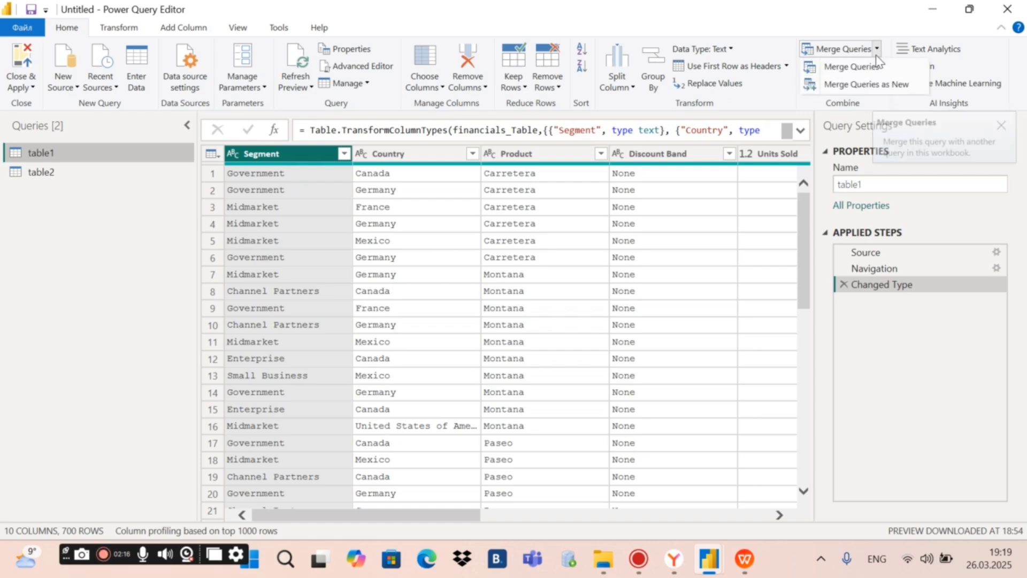
{"action": "left_click", "coordinate": [881, 86]}
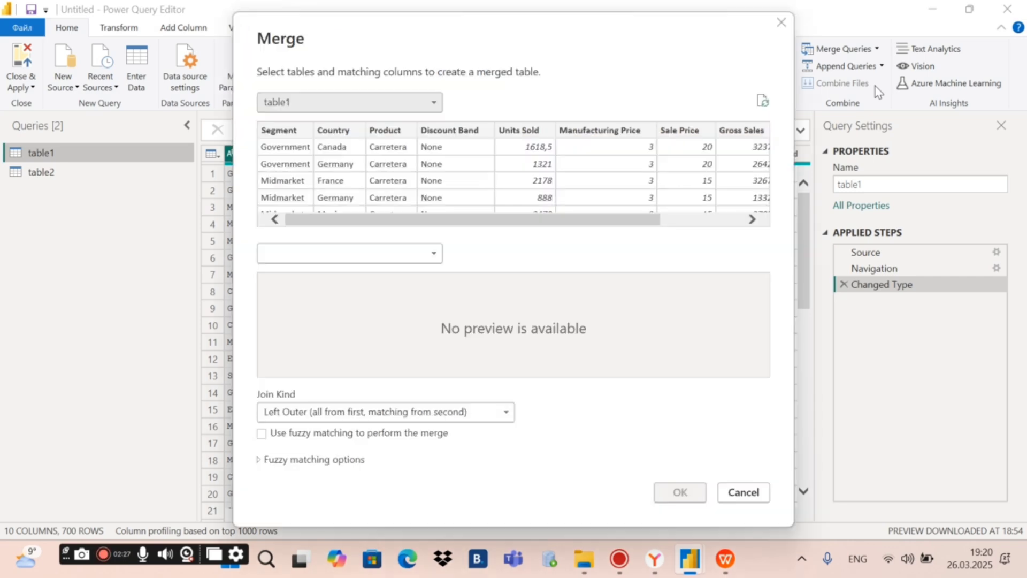
{"action": "left_click", "coordinate": [365, 112]}
{"action": "left_click", "coordinate": [321, 124]}
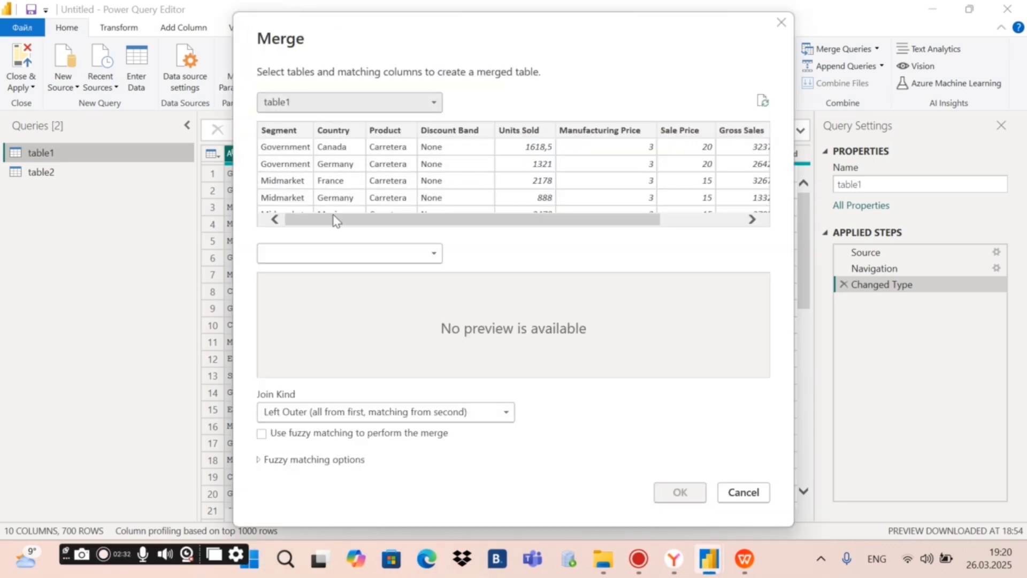
{"action": "left_click", "coordinate": [332, 255]}
{"action": "left_click", "coordinate": [303, 289]}
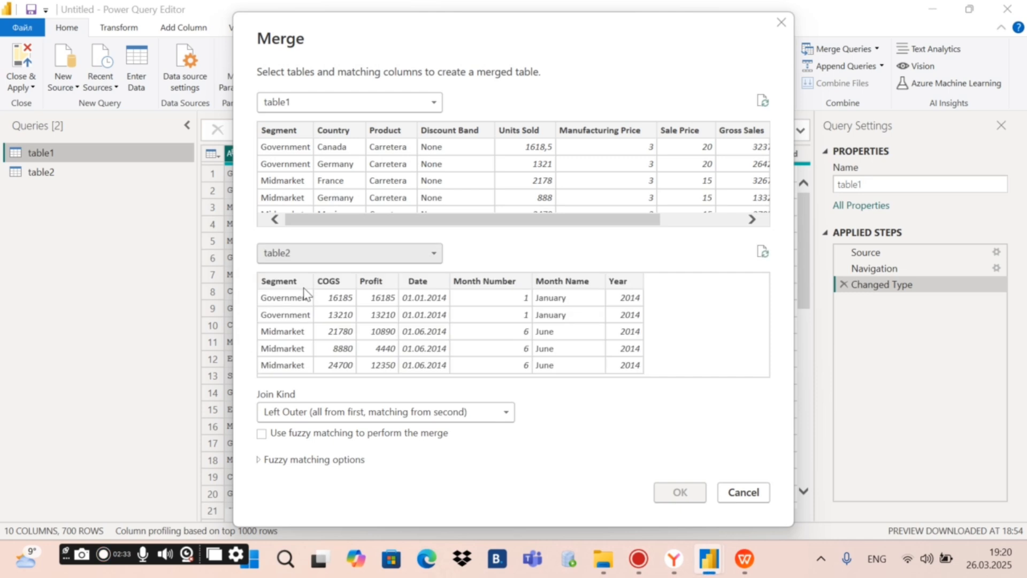
{"action": "left_click", "coordinate": [282, 148]}
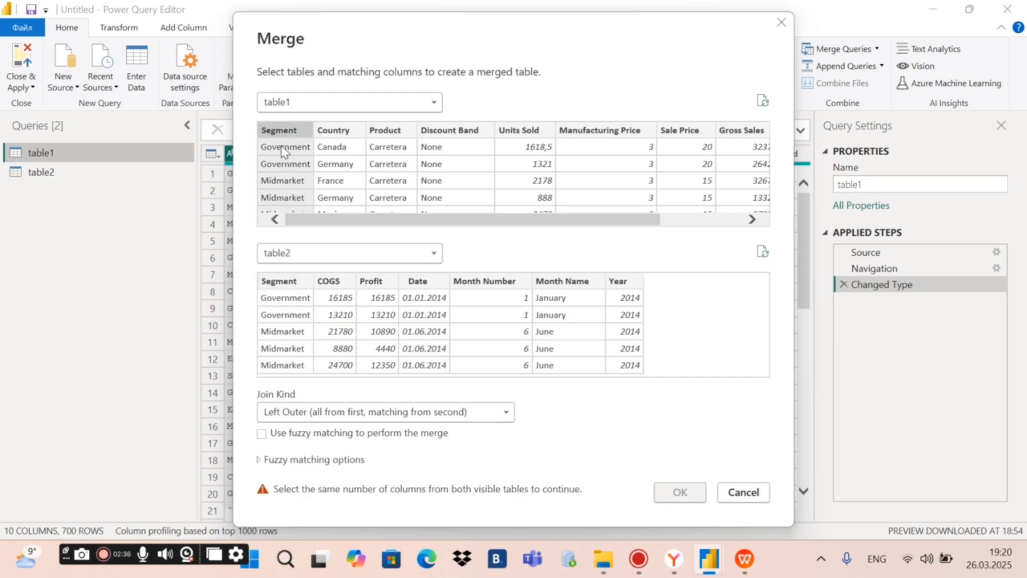
{"action": "left_click", "coordinate": [278, 283]}
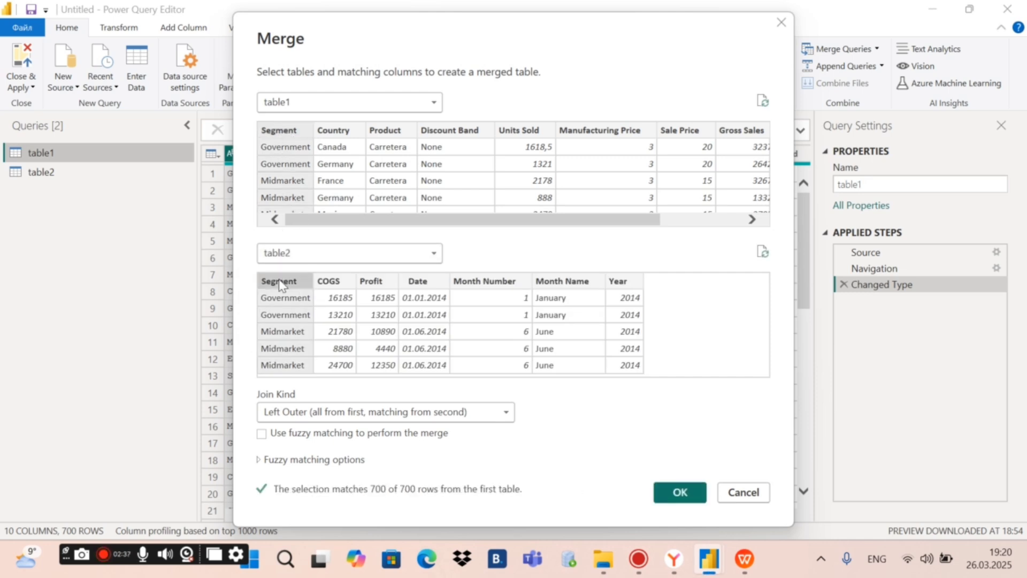
Set the join kind to Left Outer (all from first, matching from second) and create the merged query
{"action": "left_click", "coordinate": [388, 411]}
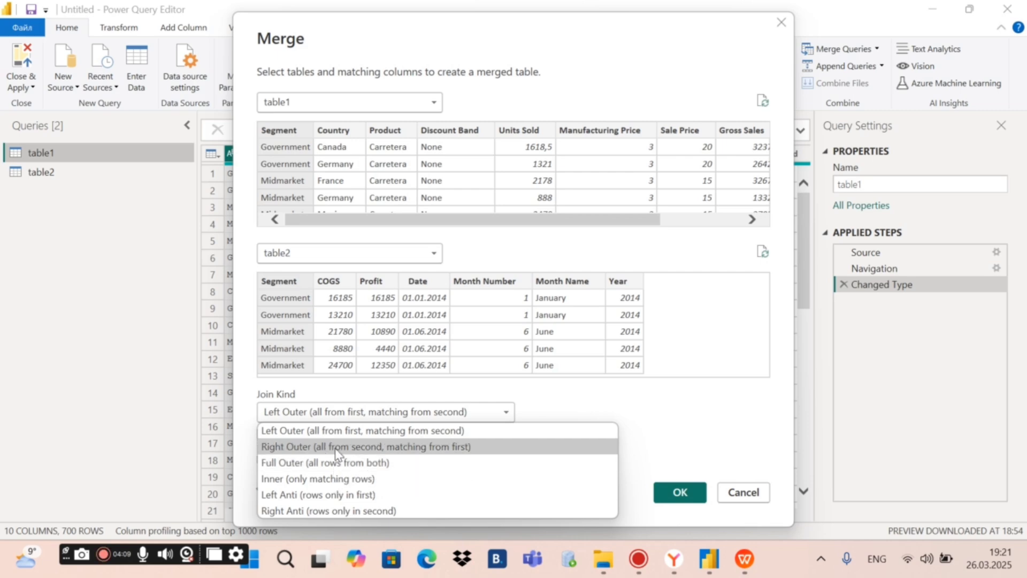
{"action": "left_click", "coordinate": [332, 431]}
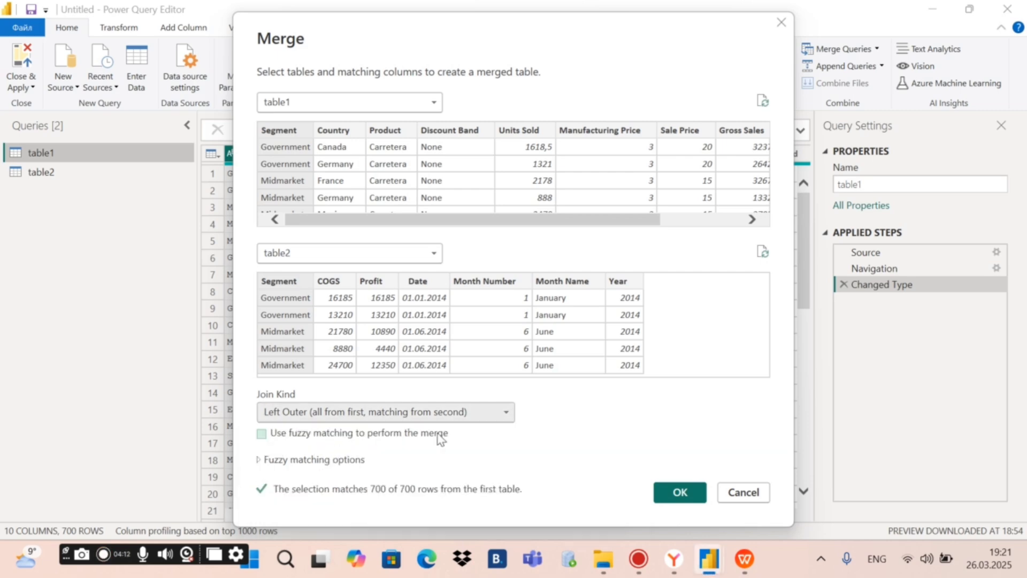
{"action": "left_click", "coordinate": [677, 493]}
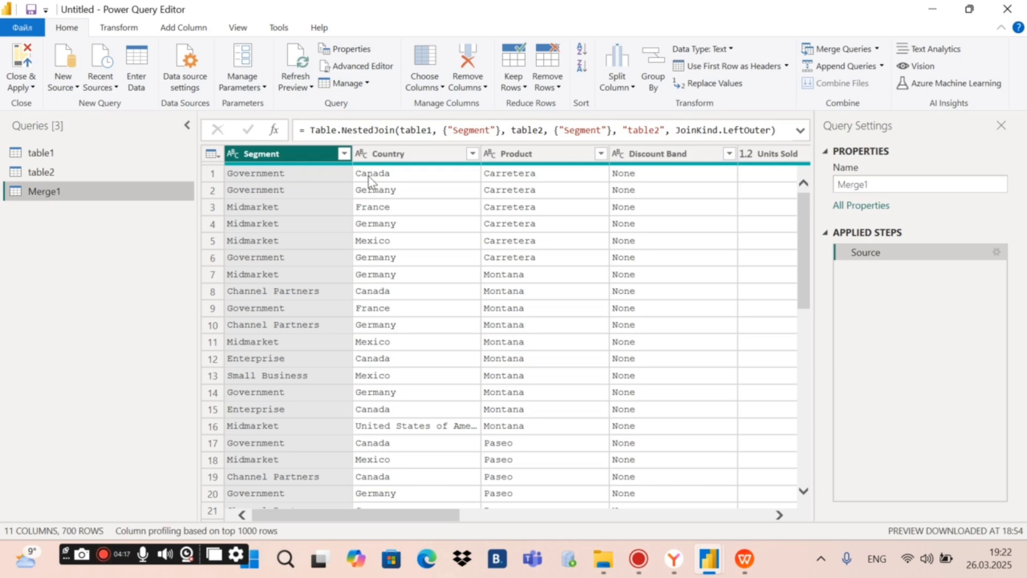
Compare the columns of table1 and table2 with those of the merged query, including its nested table2 column
{"action": "left_click", "coordinate": [108, 146]}
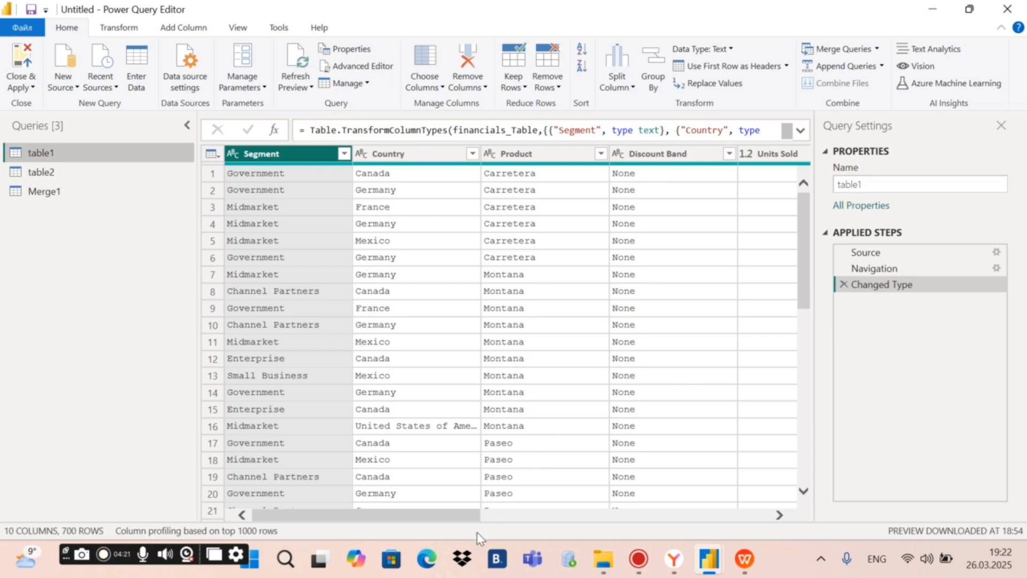
{"action": "left_click_drag", "start_coordinate": [463, 526], "coordinate": [436, 522]}
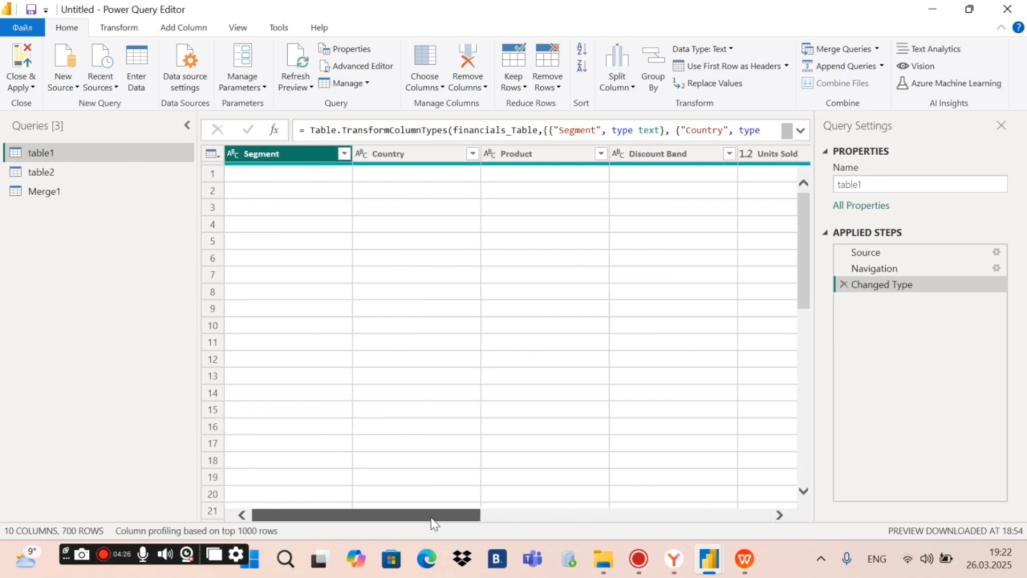
{"action": "left_click", "coordinate": [116, 168]}
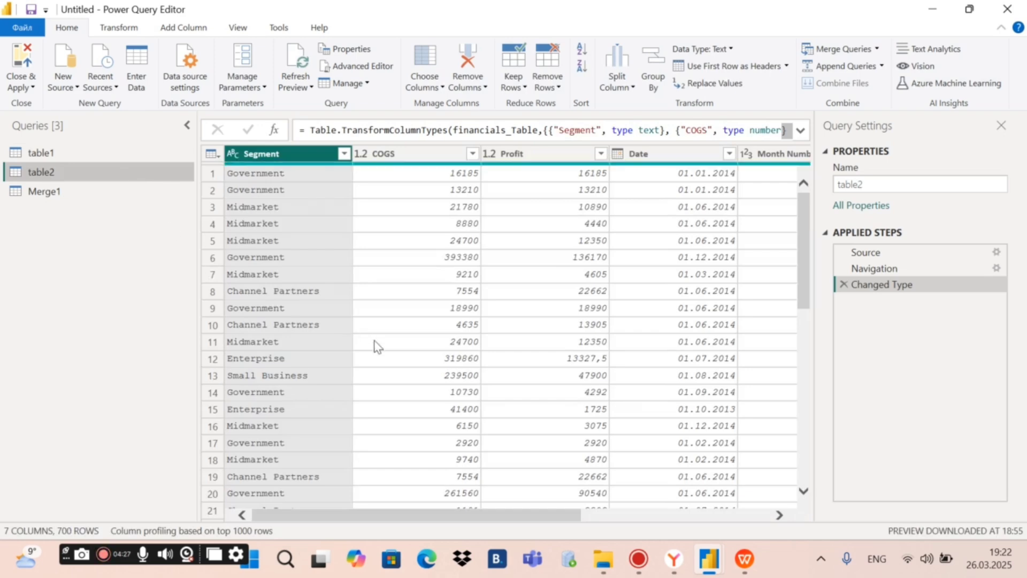
{"action": "left_click_drag", "start_coordinate": [439, 521], "coordinate": [374, 513]}
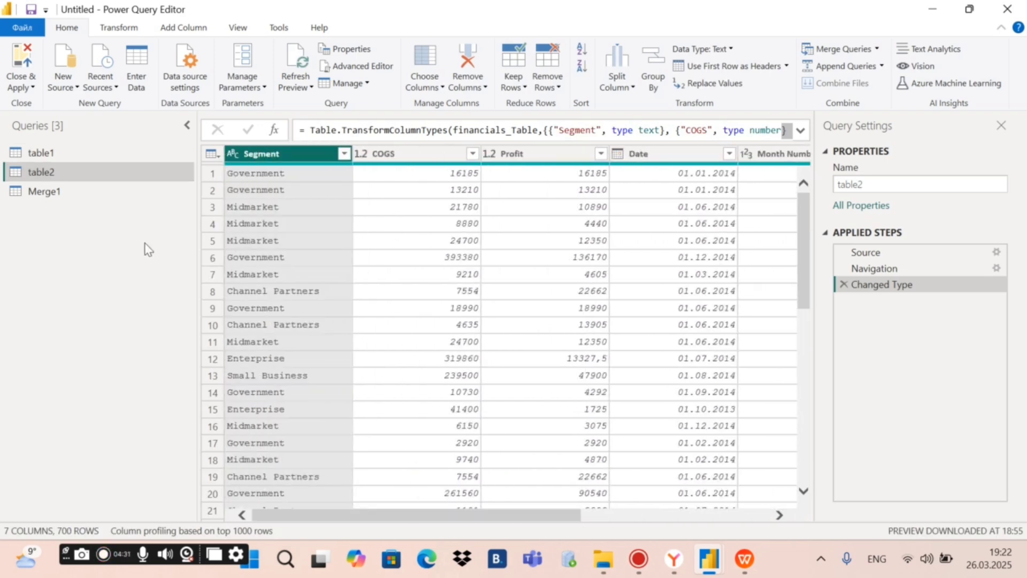
{"action": "left_click", "coordinate": [88, 191]}
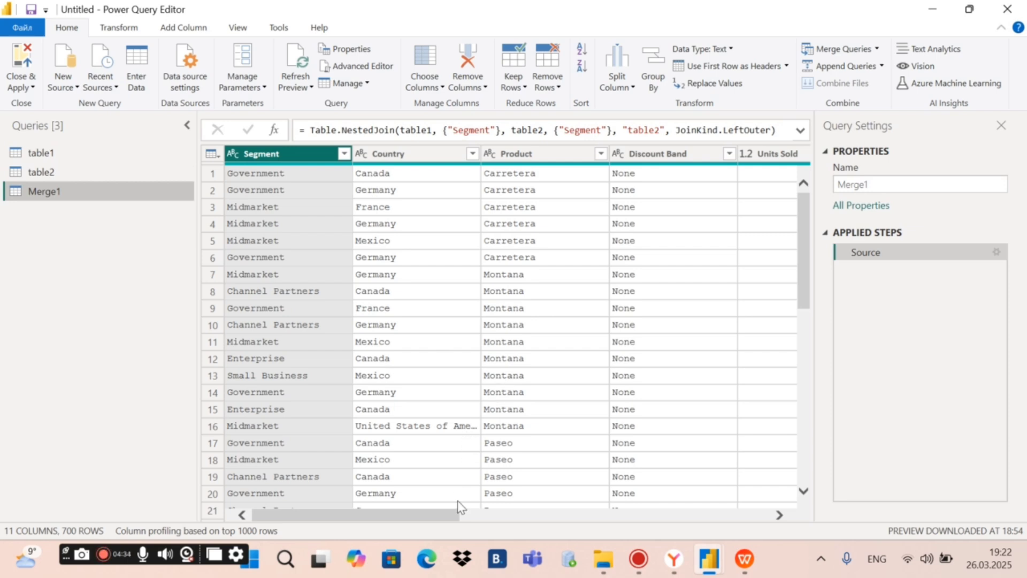
{"action": "left_click_drag", "start_coordinate": [399, 523], "coordinate": [740, 512]}
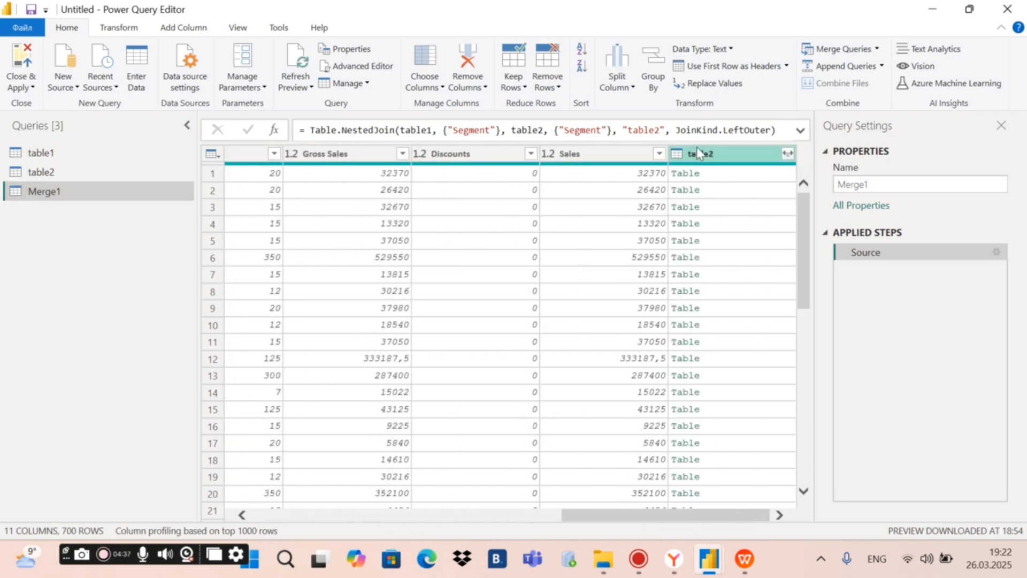
{"action": "left_click", "coordinate": [735, 151]}
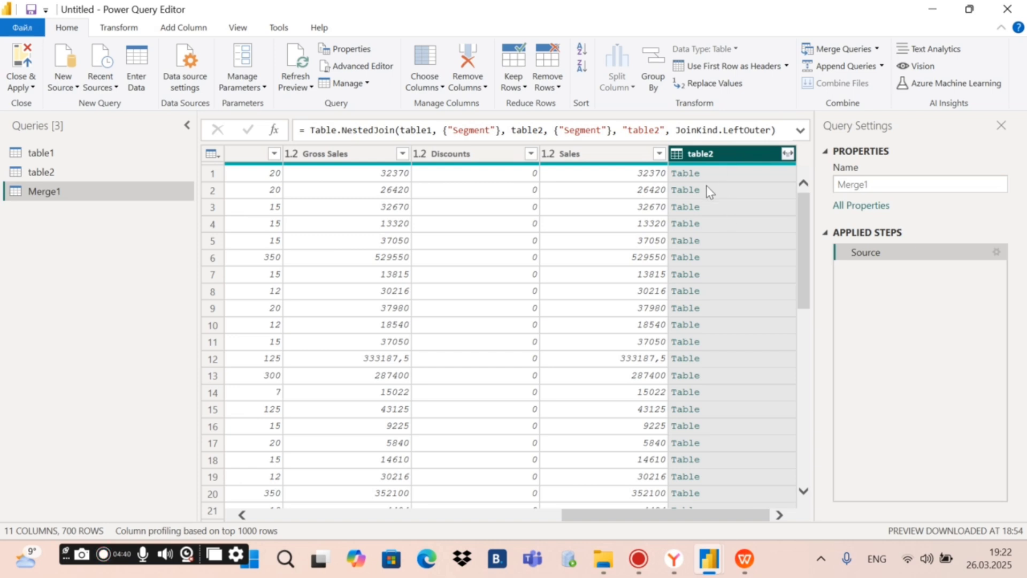
{"action": "left_click_drag", "start_coordinate": [663, 517], "coordinate": [348, 497]}
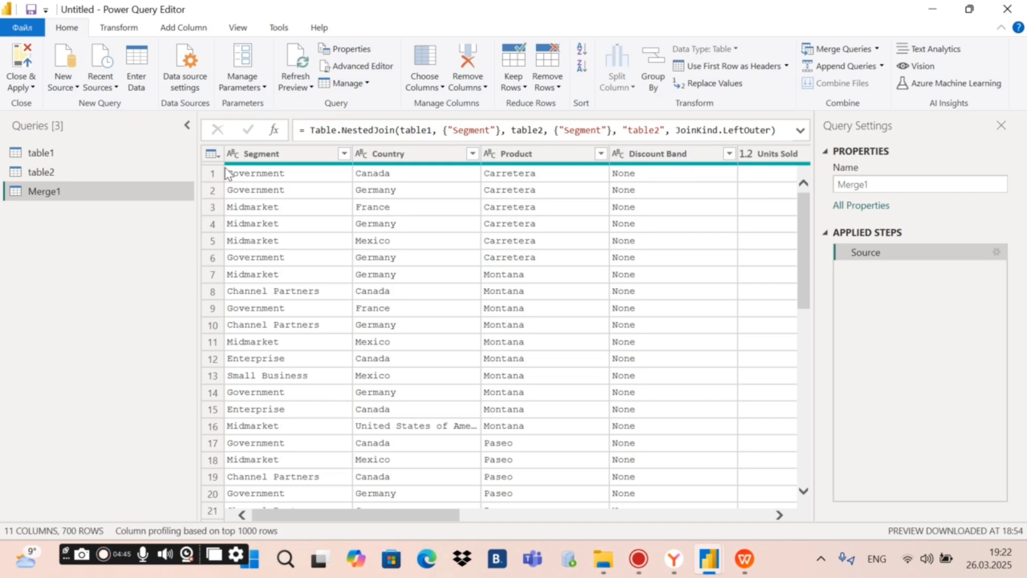
{"action": "left_click_drag", "start_coordinate": [393, 519], "coordinate": [705, 517]}
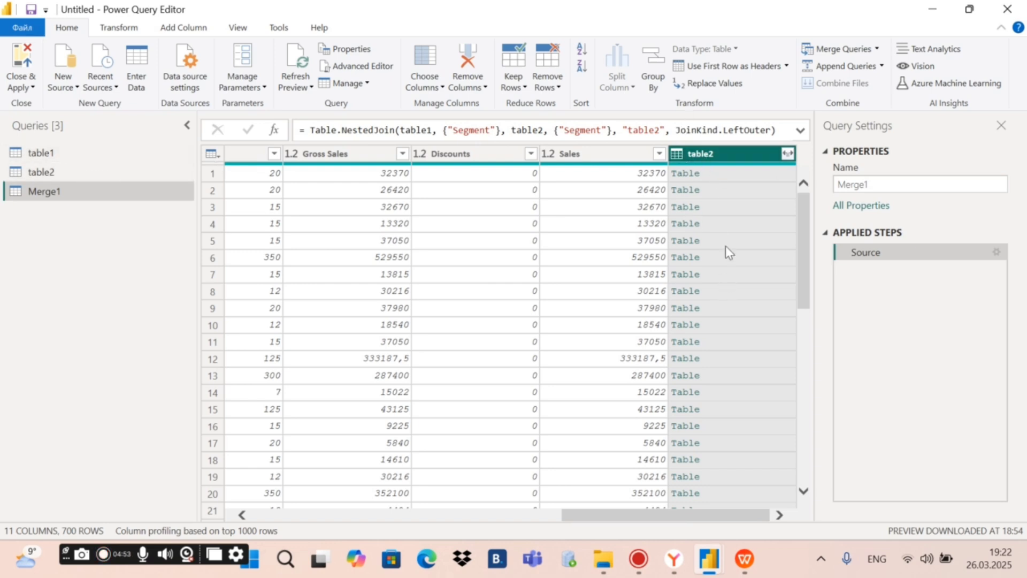
{"action": "left_click", "coordinate": [788, 155]}
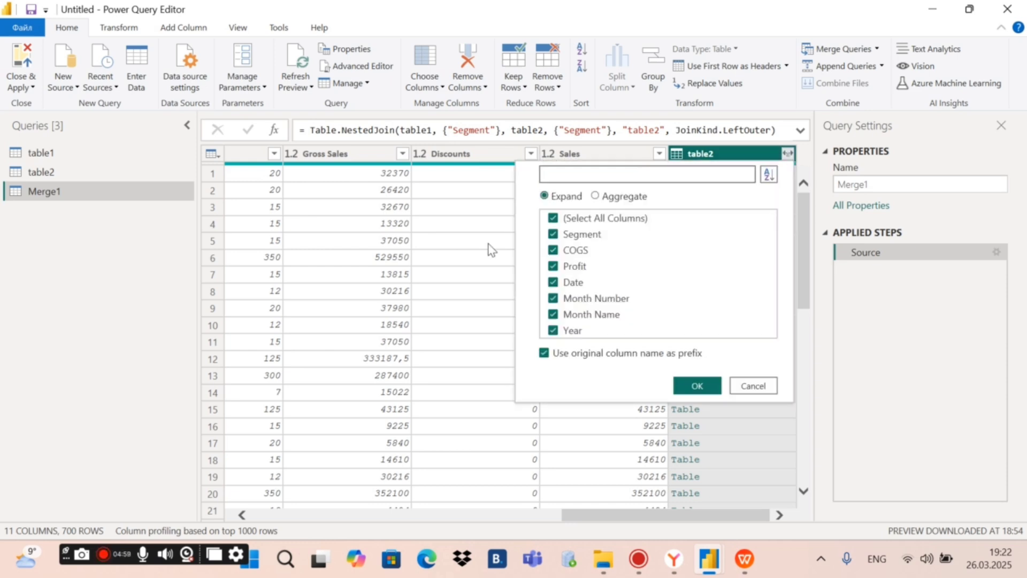
{"action": "left_click", "coordinate": [554, 235]}
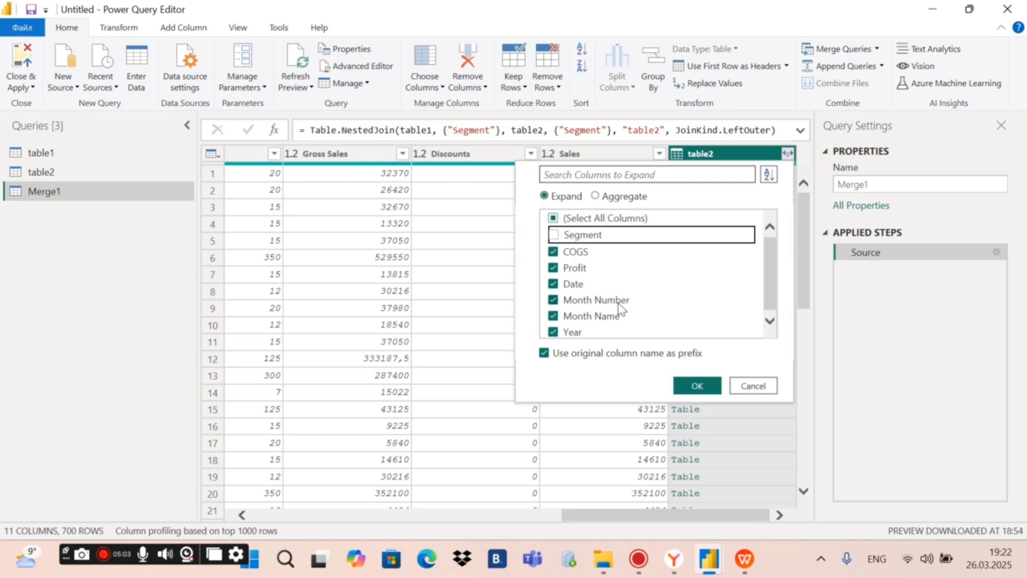
{"action": "left_click", "coordinate": [749, 388]}
{"action": "mouse_move", "coordinate": [668, 521]}
{"action": "left_mouse_down"}
{"action": "mouse_move", "coordinate": [320, 522]}
{"action": "mouse_move", "coordinate": [669, 515]}
{"action": "left_mouse_up"}
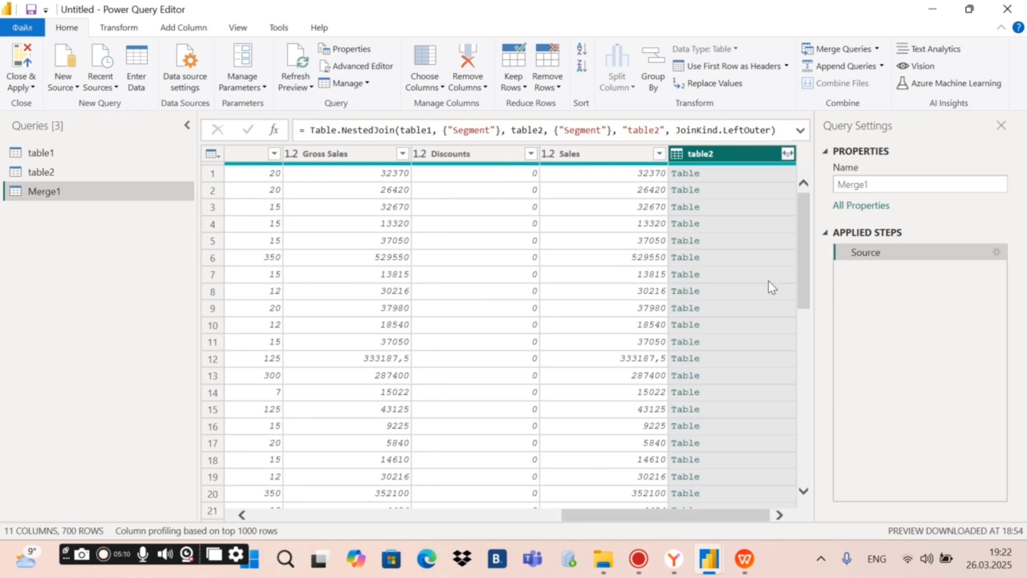
Expand the nested table2 column in Merge1 with all columns except Segment, using the original column name as prefix
{"action": "left_click", "coordinate": [787, 154]}
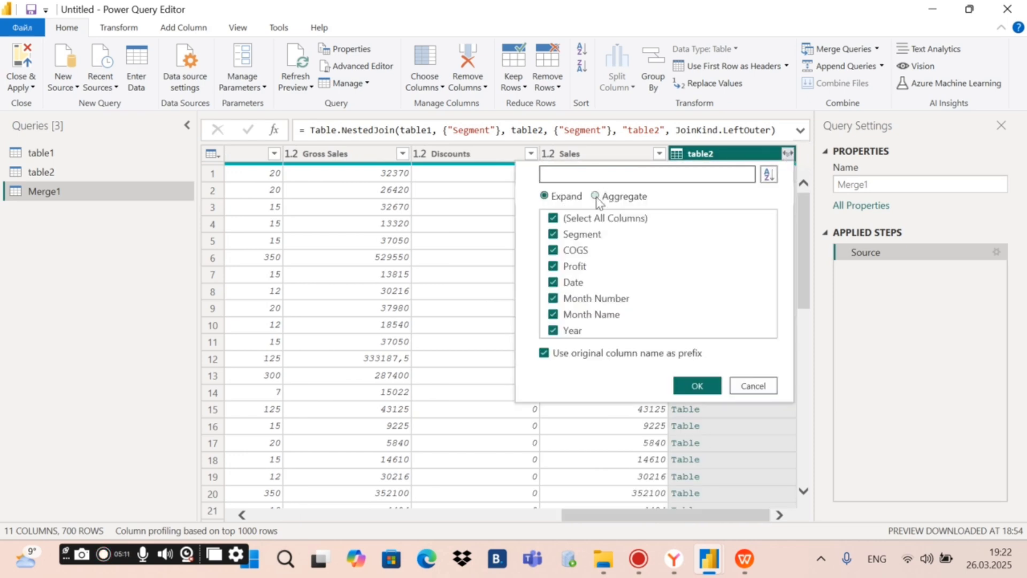
{"action": "left_click", "coordinate": [554, 235]}
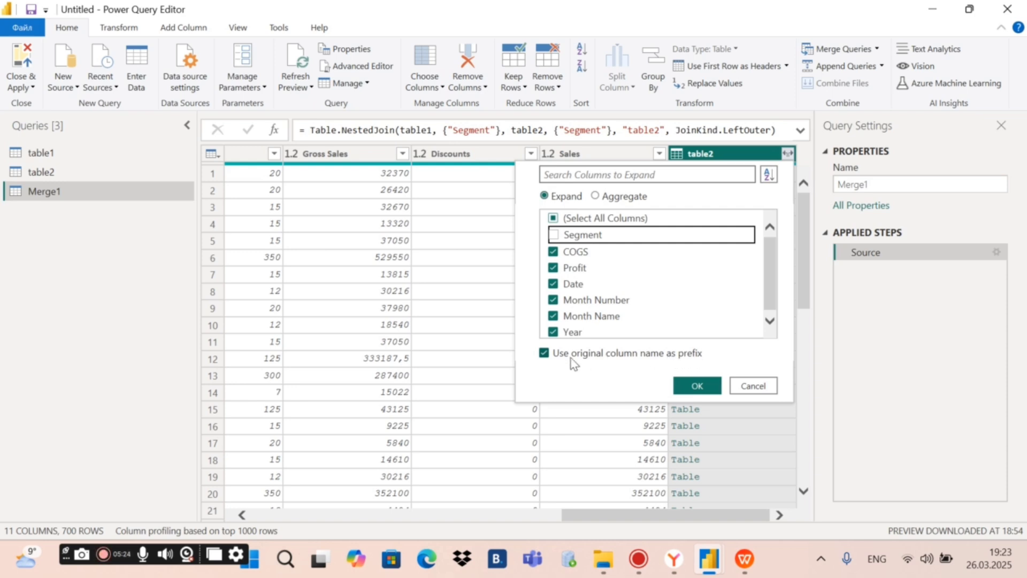
{"action": "left_click", "coordinate": [544, 355]}
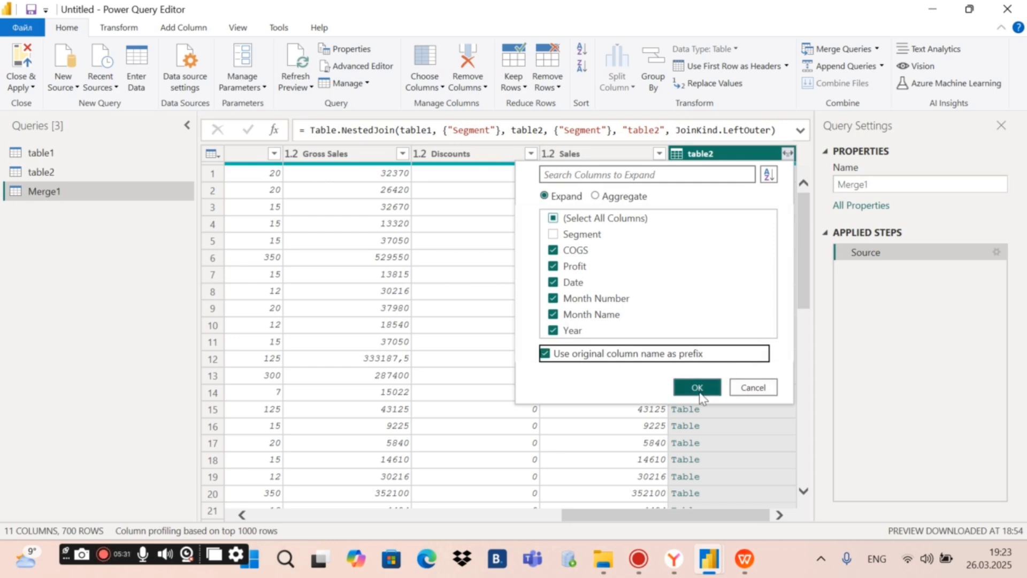
{"action": "left_click", "coordinate": [697, 388]}
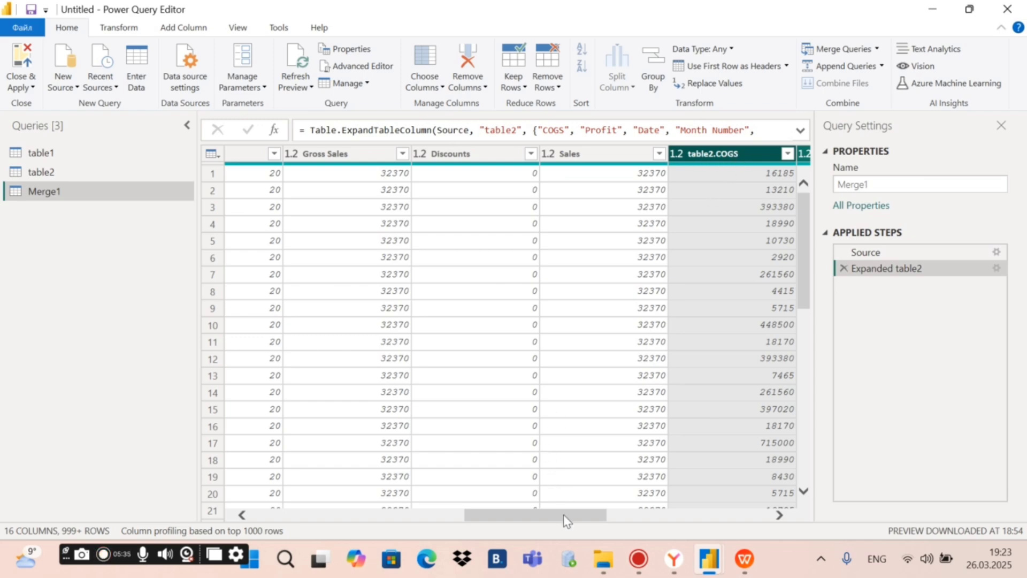
{"action": "left_click_drag", "start_coordinate": [566, 520], "coordinate": [754, 510]}
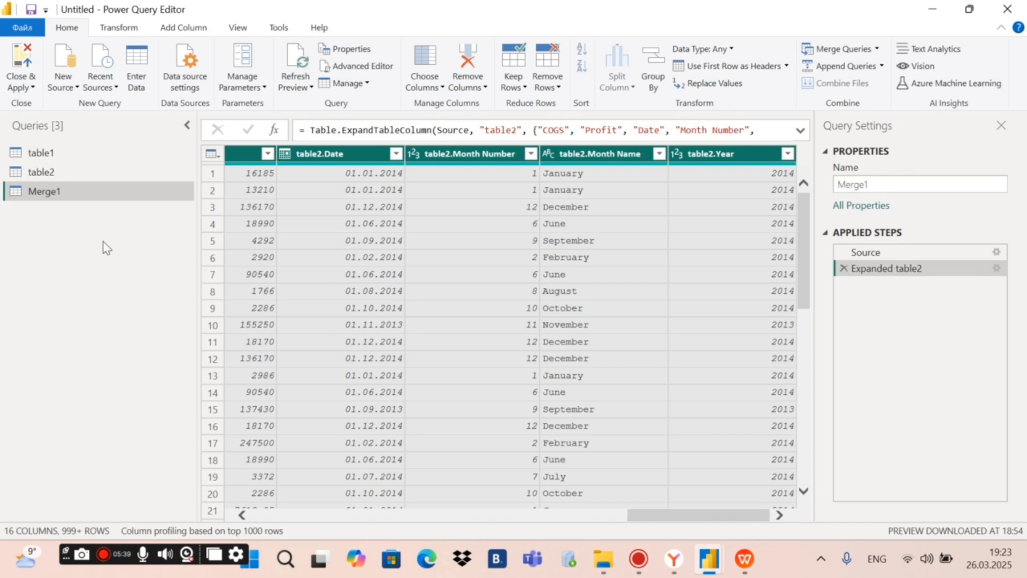
Delete the Merge1 query
{"action": "right_click", "coordinate": [73, 193]}
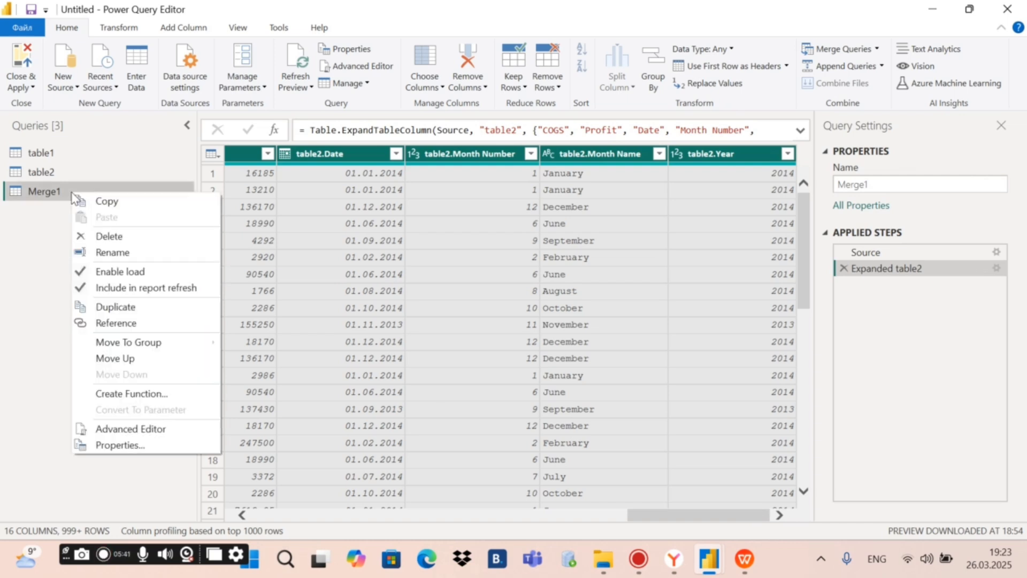
{"action": "left_click", "coordinate": [109, 236]}
{"action": "left_click", "coordinate": [567, 309]}
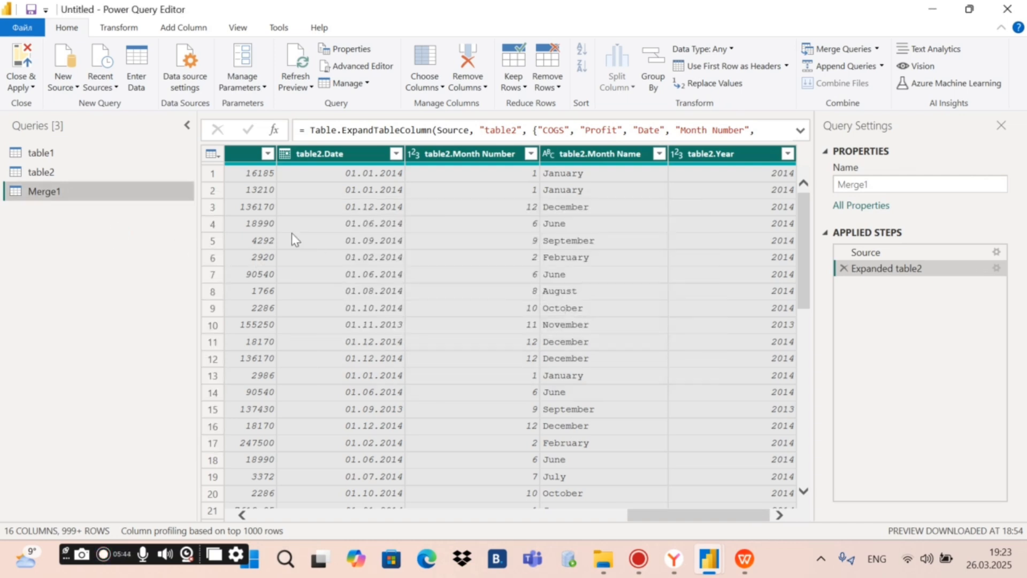
Set up a merge of table1 with table2 as a new query, matching on the Segment column in both tables
{"action": "left_click", "coordinate": [92, 156]}
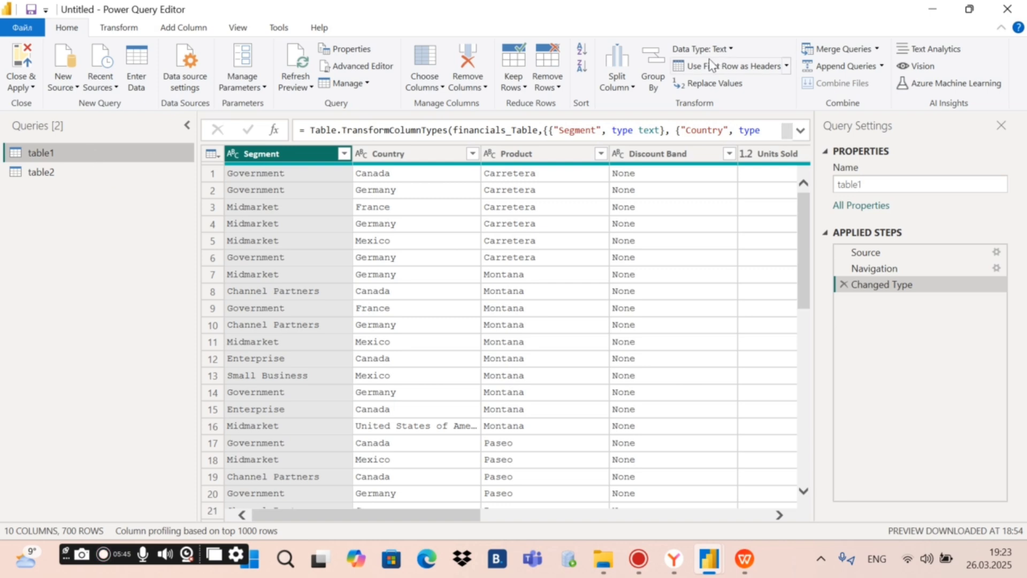
{"action": "left_click", "coordinate": [877, 49]}
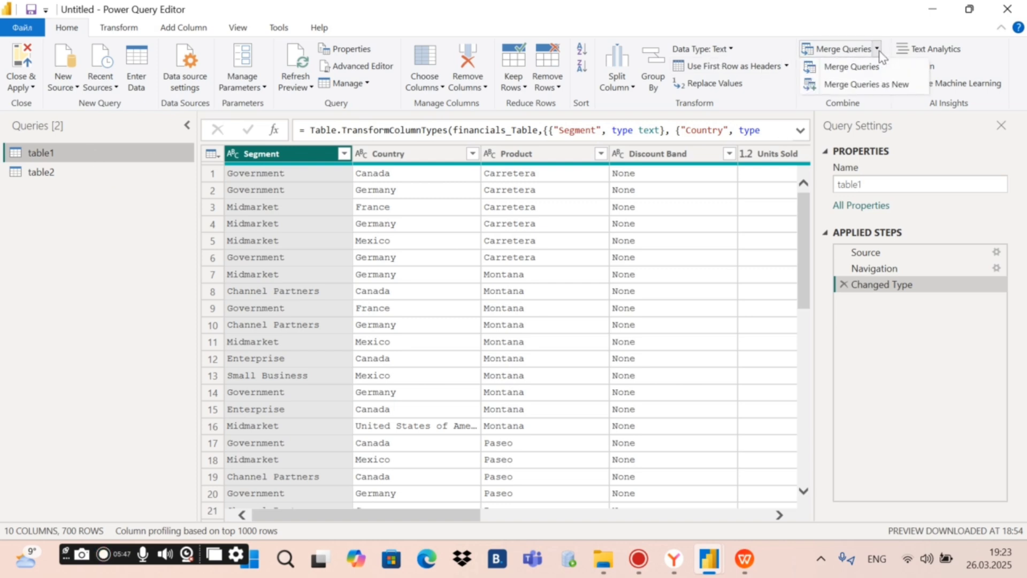
{"action": "left_click", "coordinate": [869, 83]}
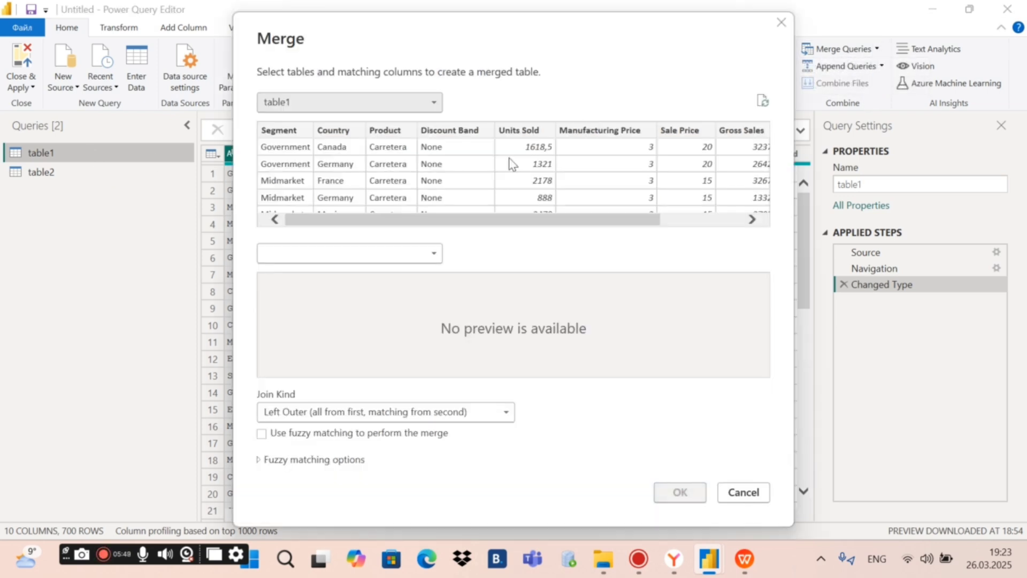
{"action": "left_click", "coordinate": [320, 256]}
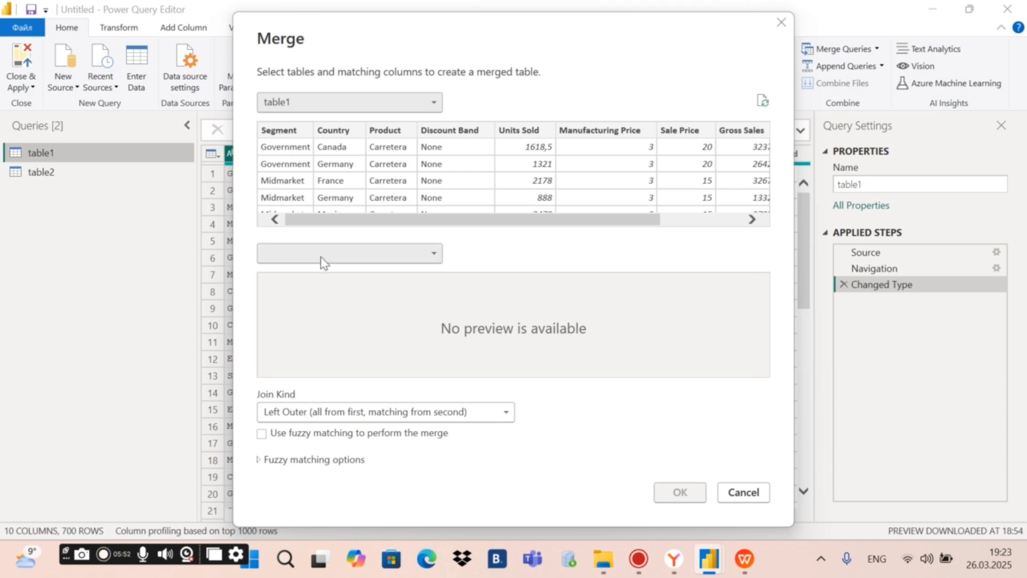
{"action": "left_click", "coordinate": [309, 285]}
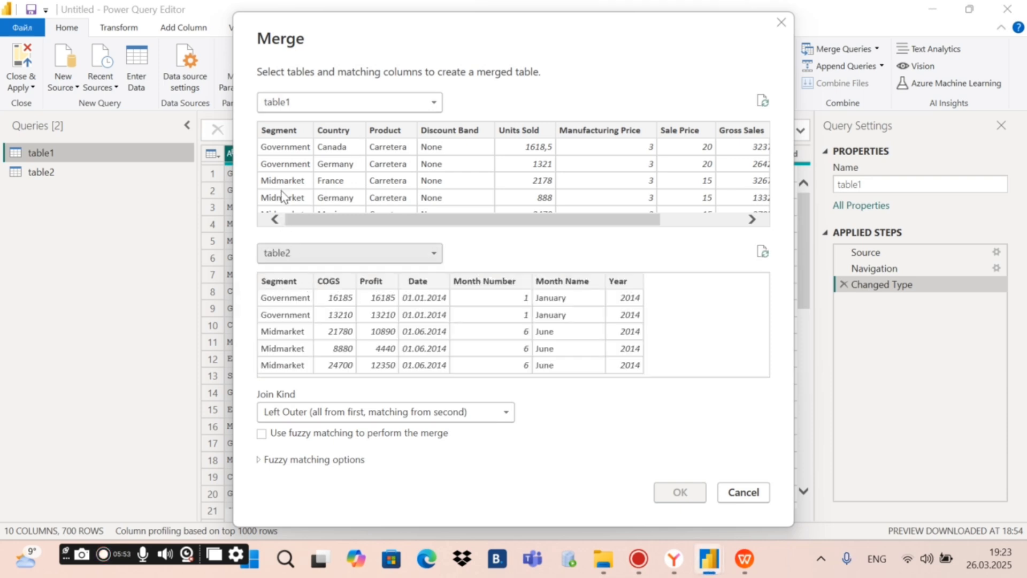
{"action": "left_click", "coordinate": [288, 134]}
{"action": "left_click", "coordinate": [278, 281]}
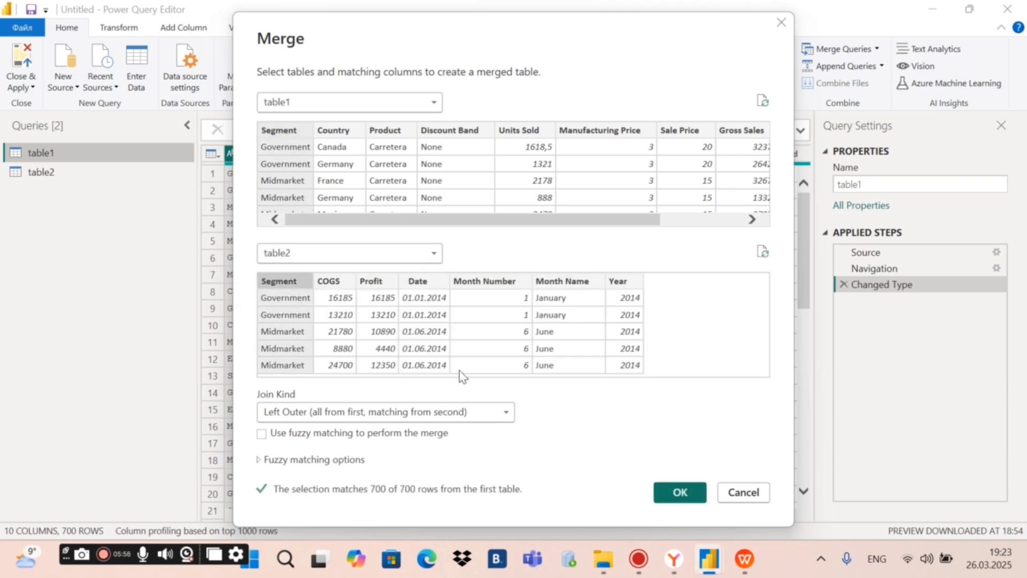
Choose the Left Outer join kind for the Segment merge and create the new query
{"action": "left_click", "coordinate": [481, 413]}
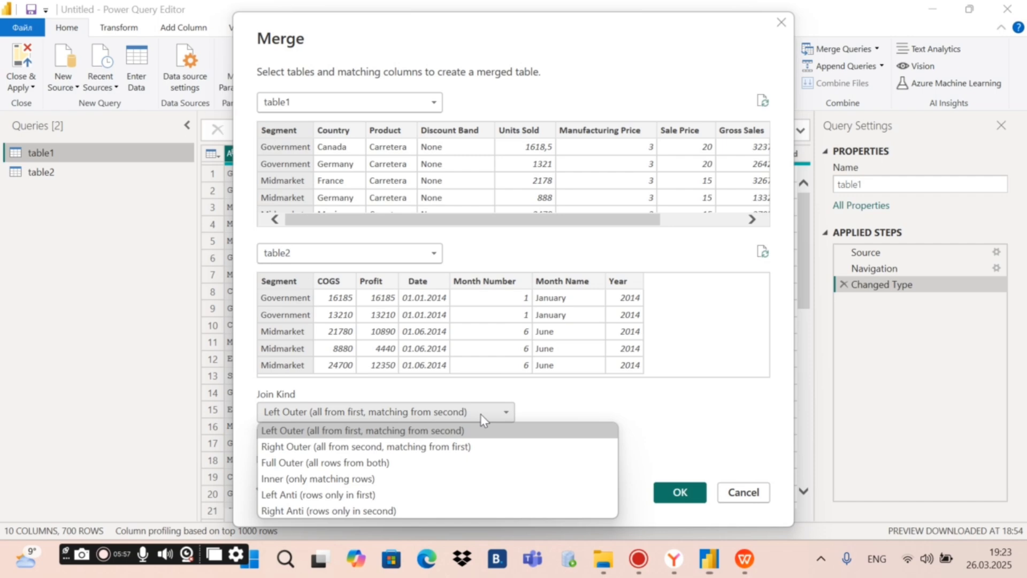
{"action": "left_click", "coordinate": [449, 430]}
{"action": "left_click", "coordinate": [663, 487]}
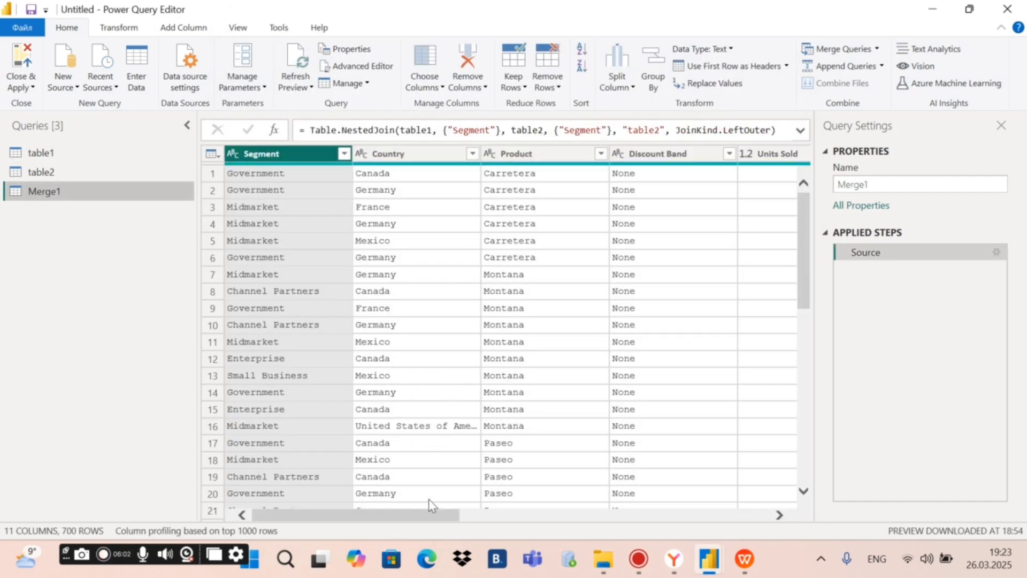
Expand the nested table2 column with all columns except Segment, without using the original column name as prefix
{"action": "left_click_drag", "start_coordinate": [425, 516], "coordinate": [761, 527]}
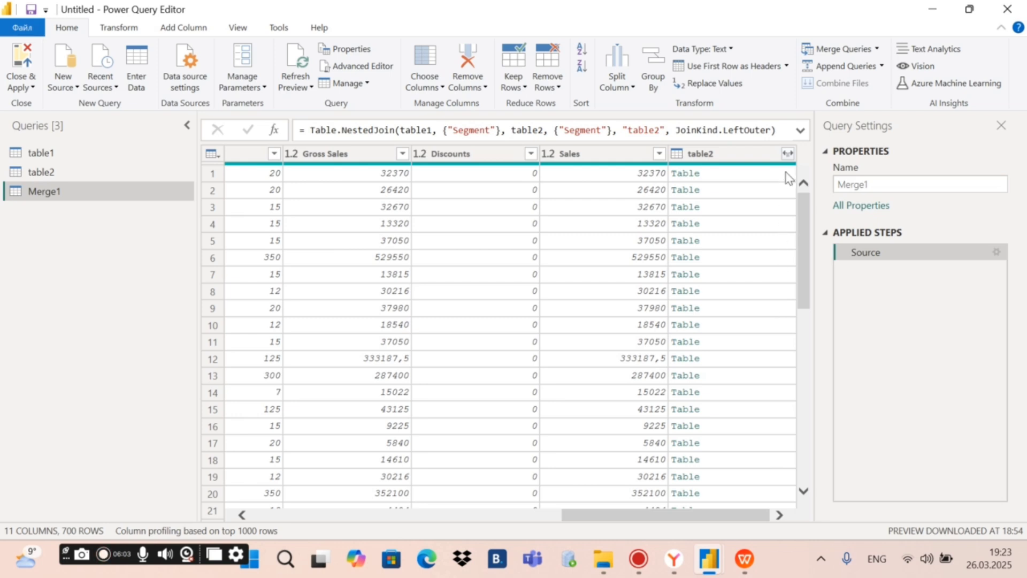
{"action": "left_click", "coordinate": [788, 156]}
{"action": "left_click", "coordinate": [788, 155]}
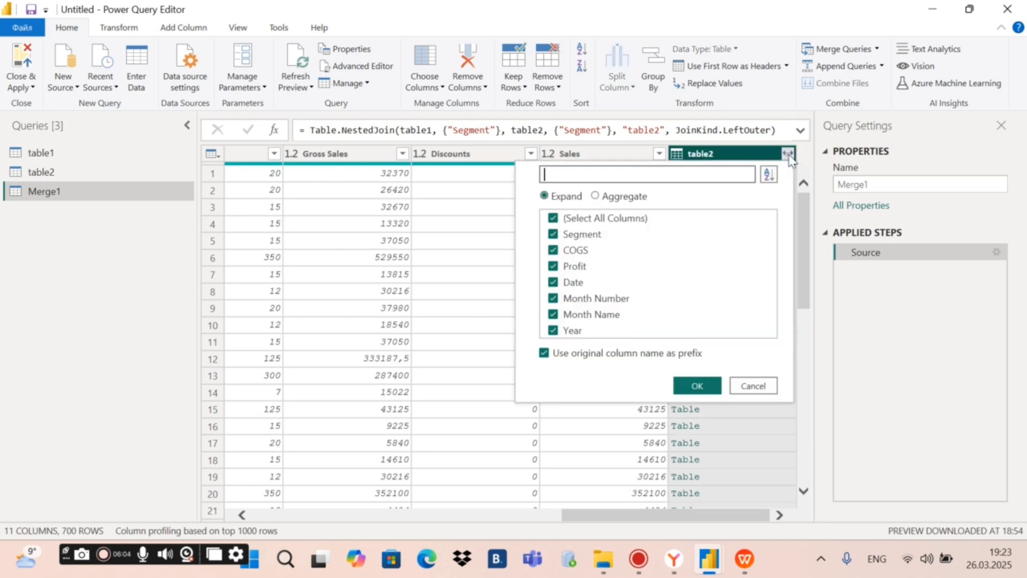
{"action": "left_click", "coordinate": [554, 235]}
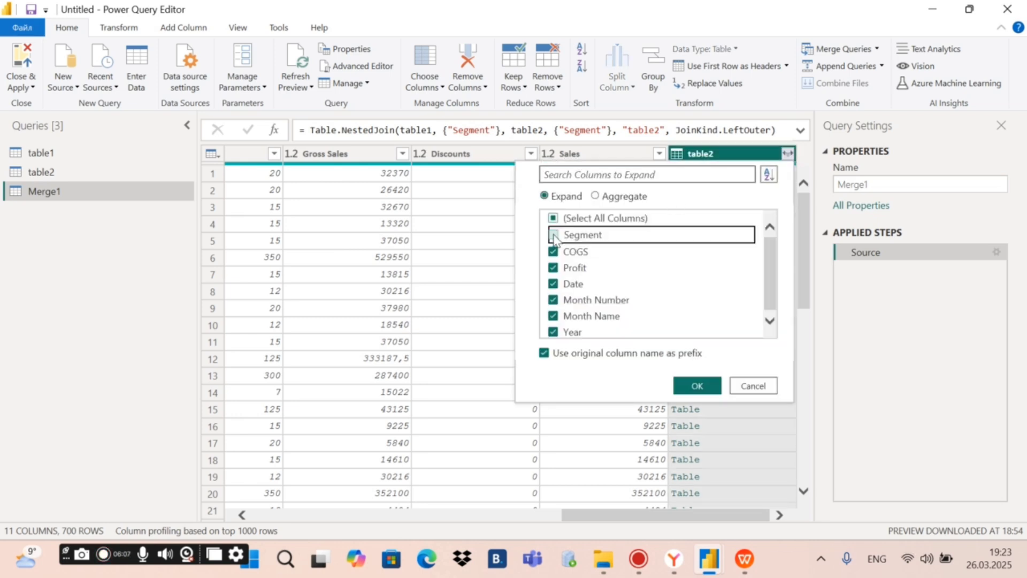
{"action": "left_click", "coordinate": [545, 354]}
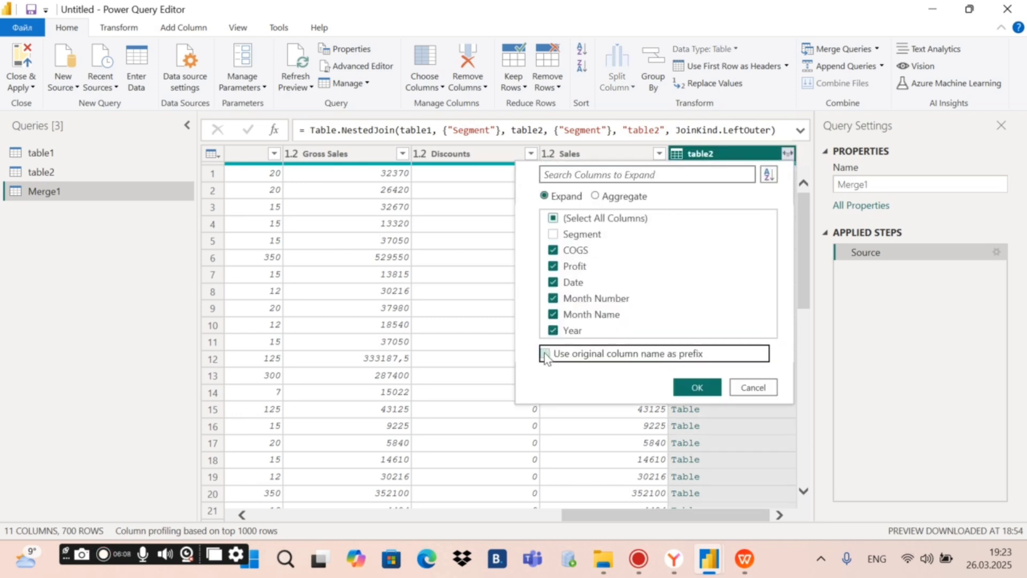
{"action": "left_click", "coordinate": [687, 390]}
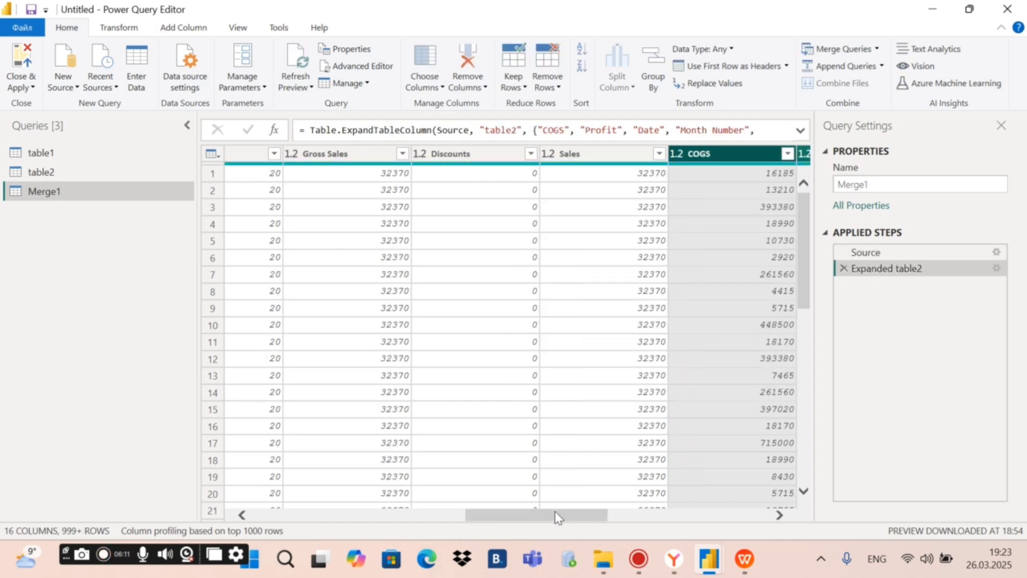
Review the merged query's columns from Segment through Year and look over its rows
{"action": "left_click_drag", "start_coordinate": [554, 511], "coordinate": [626, 512]}
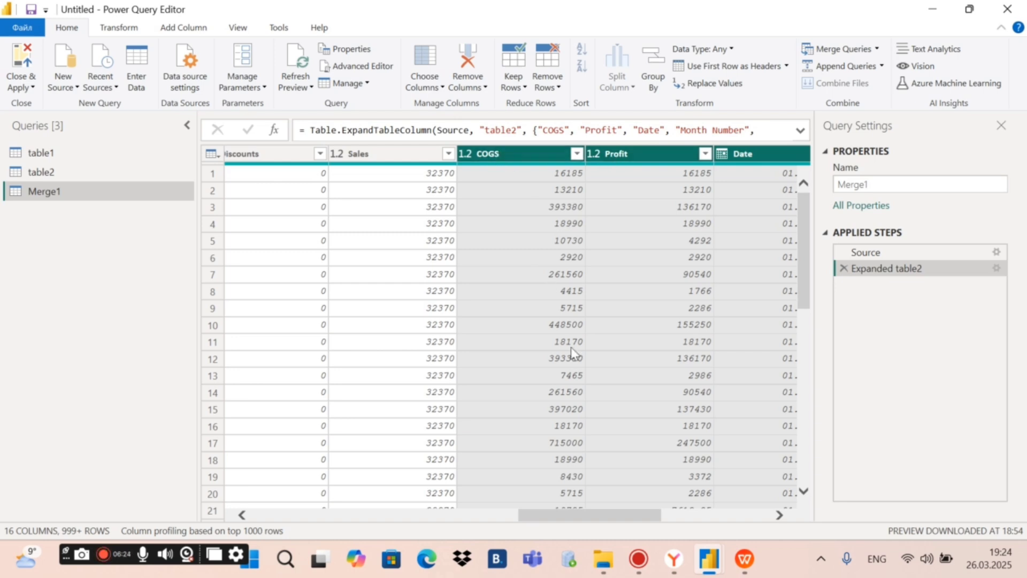
{"action": "left_click_drag", "start_coordinate": [591, 515], "coordinate": [304, 515]}
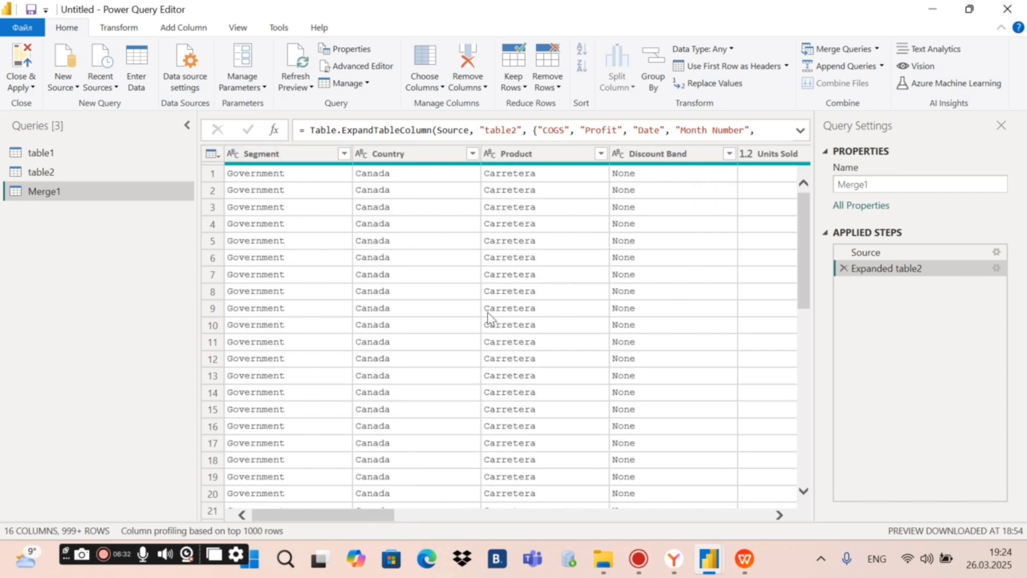
{"action": "left_click_drag", "start_coordinate": [344, 516], "coordinate": [738, 527]}
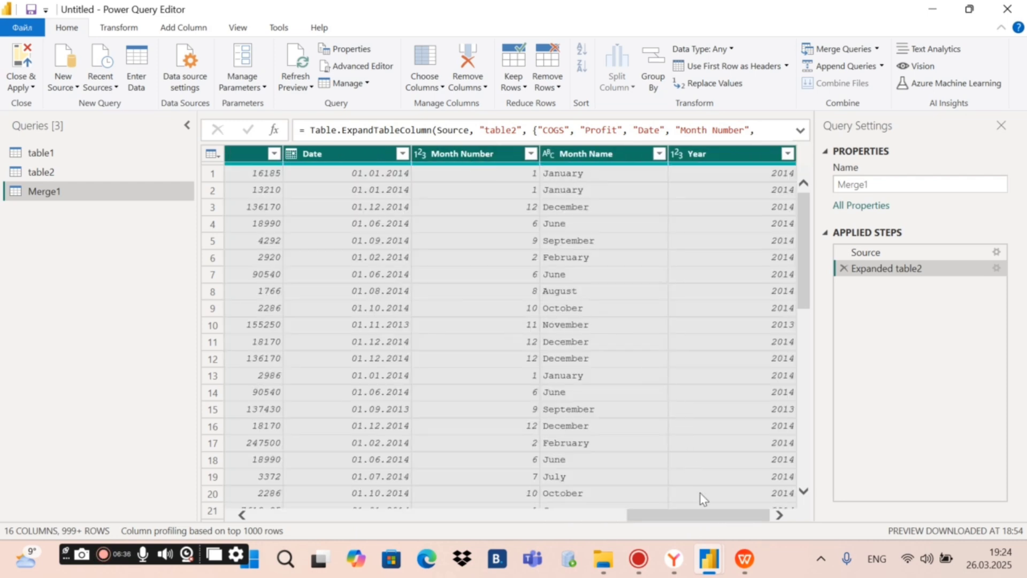
{"action": "left_click_drag", "start_coordinate": [702, 523], "coordinate": [293, 516]}
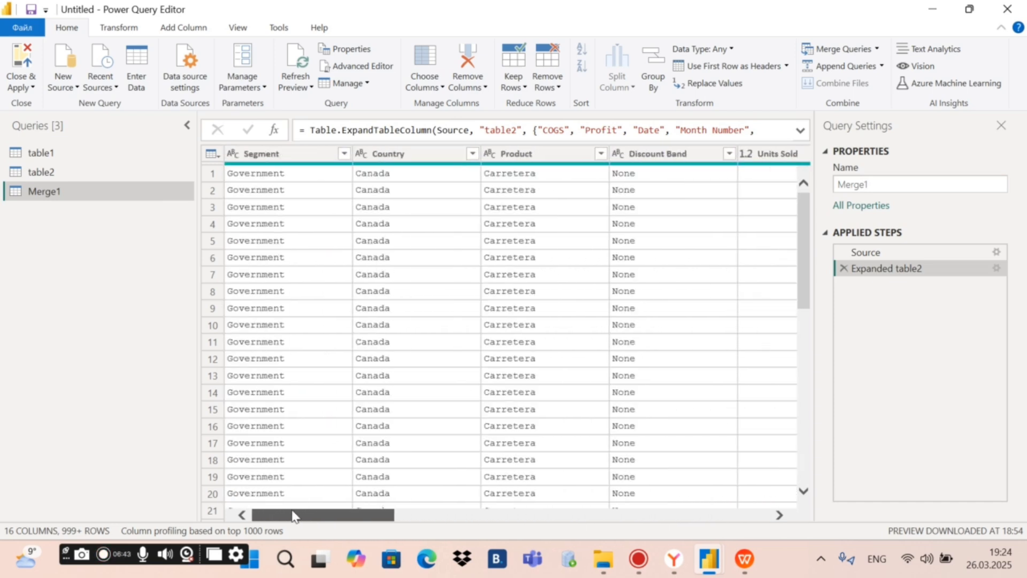
{"action": "left_click", "coordinate": [411, 153]}
{"action": "left_click", "coordinate": [661, 155]}
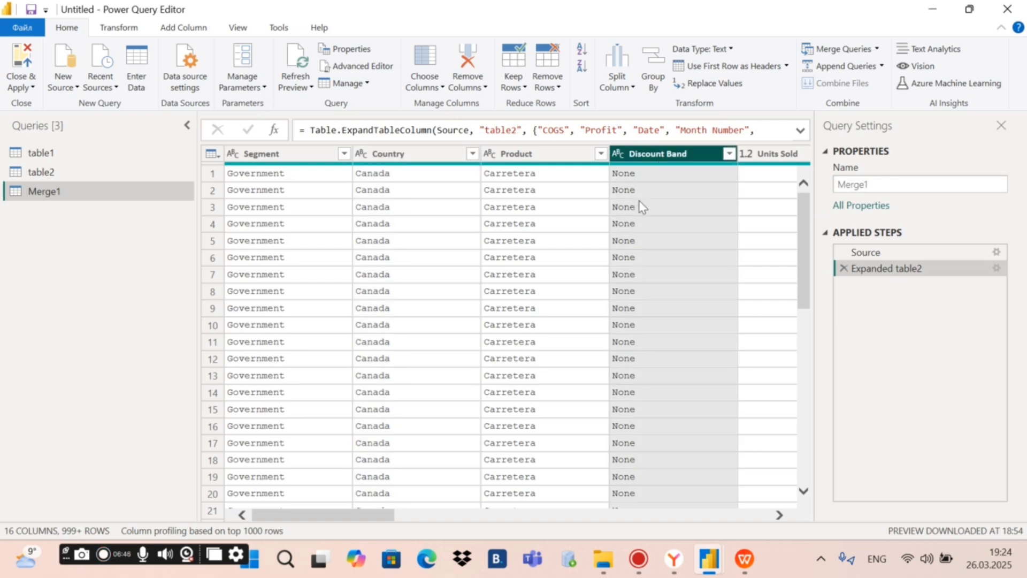
{"action": "left_click_drag", "start_coordinate": [396, 522], "coordinate": [477, 522]}
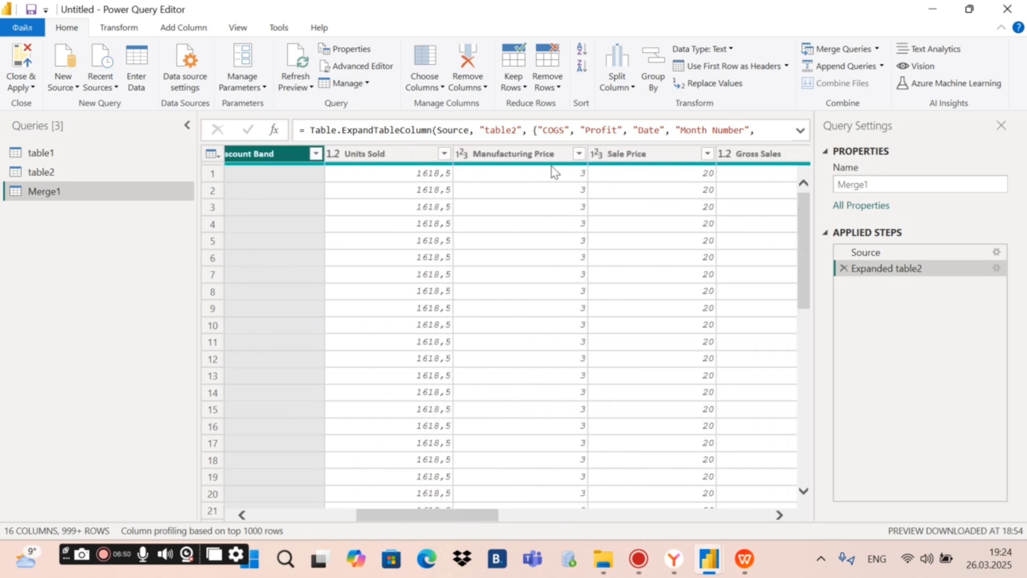
{"action": "left_click", "coordinate": [533, 154]}
{"action": "left_click", "coordinate": [730, 153]}
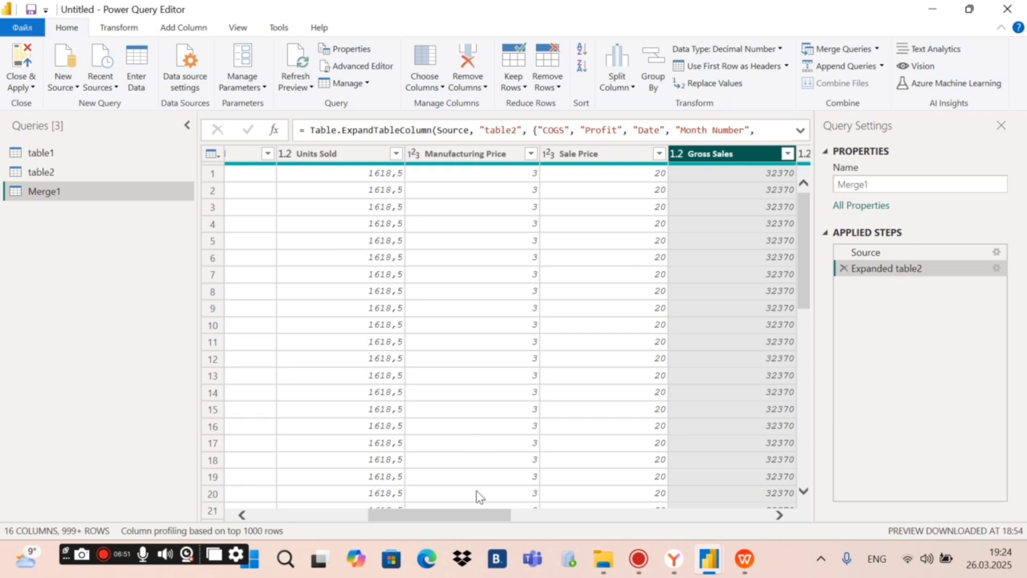
{"action": "left_click_drag", "start_coordinate": [484, 515], "coordinate": [602, 519]}
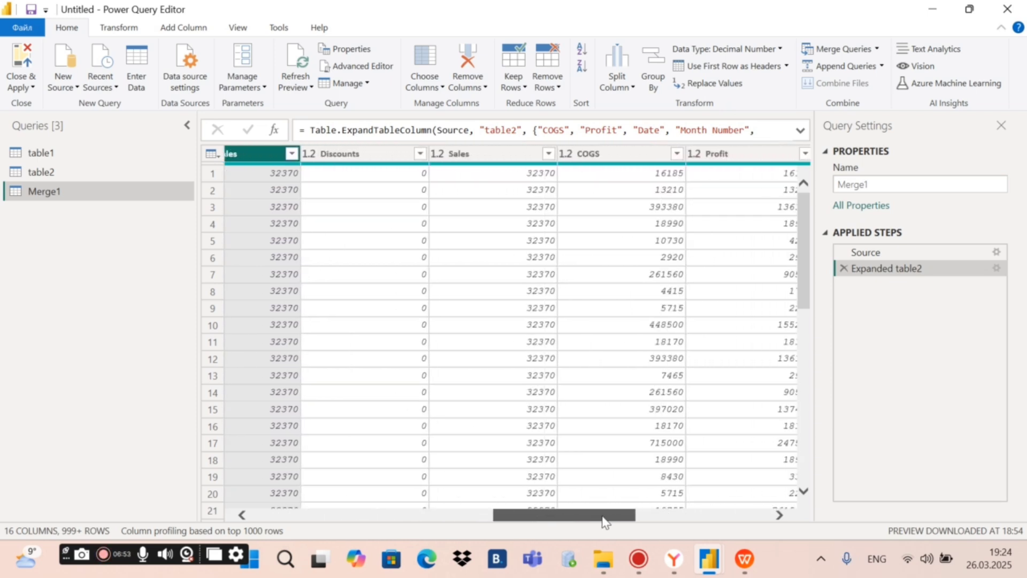
{"action": "left_click", "coordinate": [488, 155]}
{"action": "left_click", "coordinate": [702, 158]}
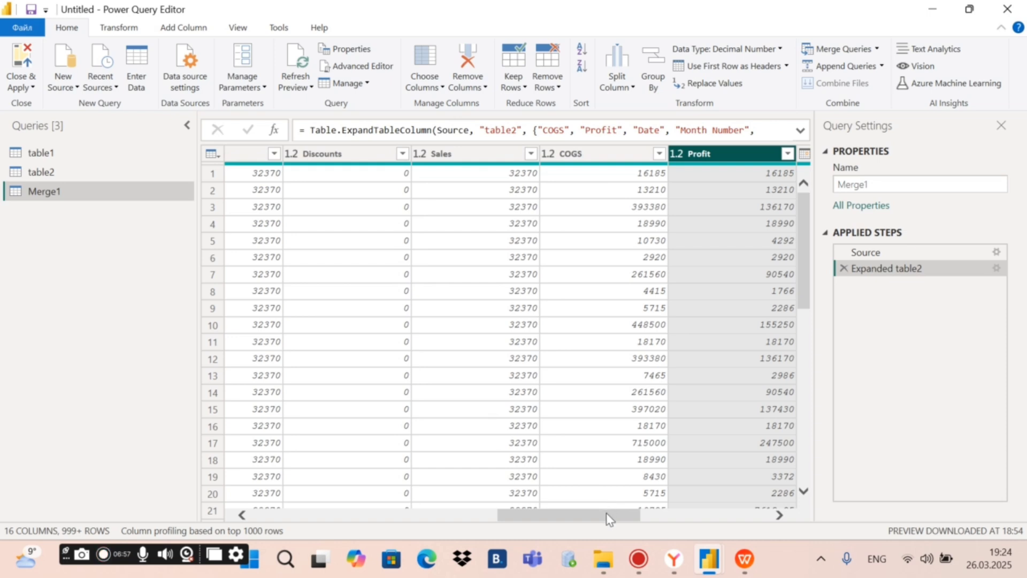
{"action": "left_click_drag", "start_coordinate": [605, 512], "coordinate": [723, 521]}
{"action": "left_click", "coordinate": [618, 159]}
{"action": "left_click", "coordinate": [706, 155]}
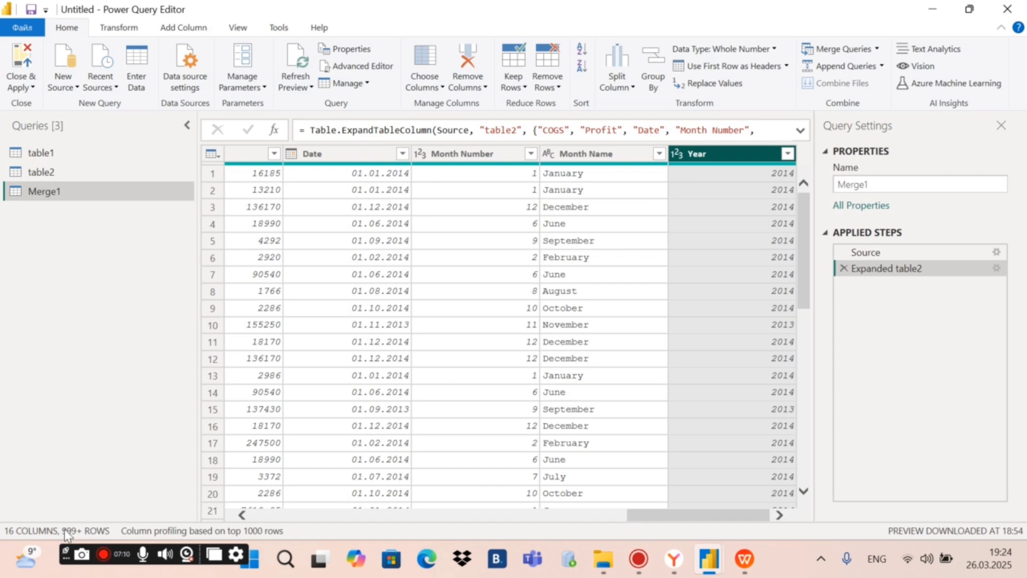
{"action": "scroll", "coordinate": [508, 375], "scroll_direction": "down", "scroll_amount": 17}
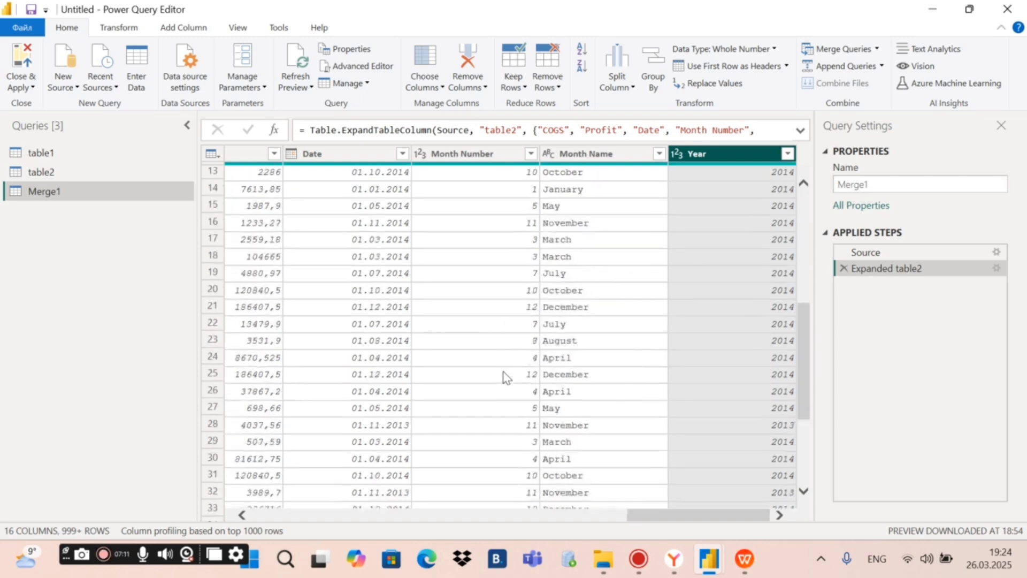
{"action": "scroll", "coordinate": [505, 377], "scroll_direction": "down", "scroll_amount": 10}
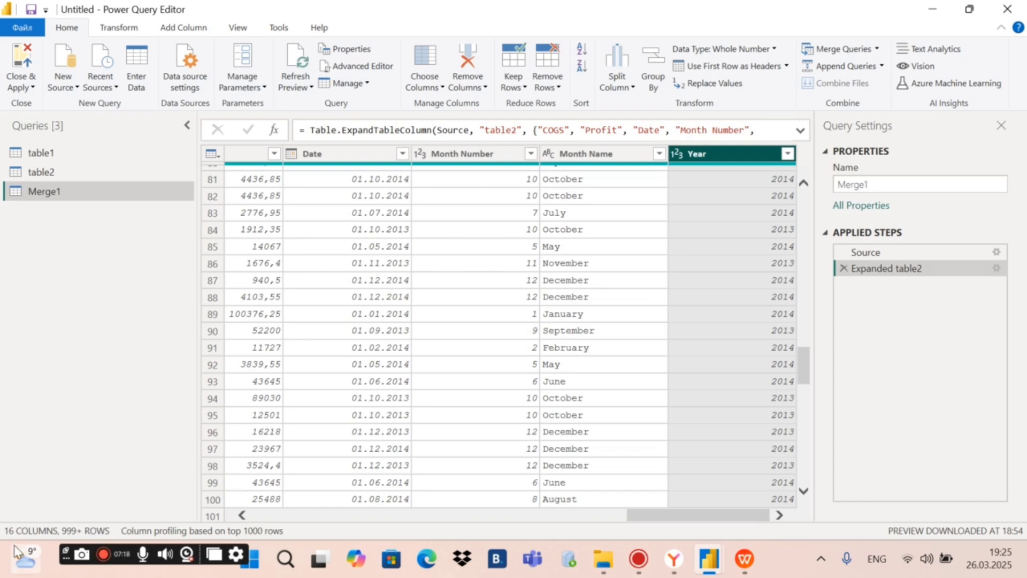
{"action": "scroll", "coordinate": [511, 414], "scroll_direction": "up", "scroll_amount": 20}
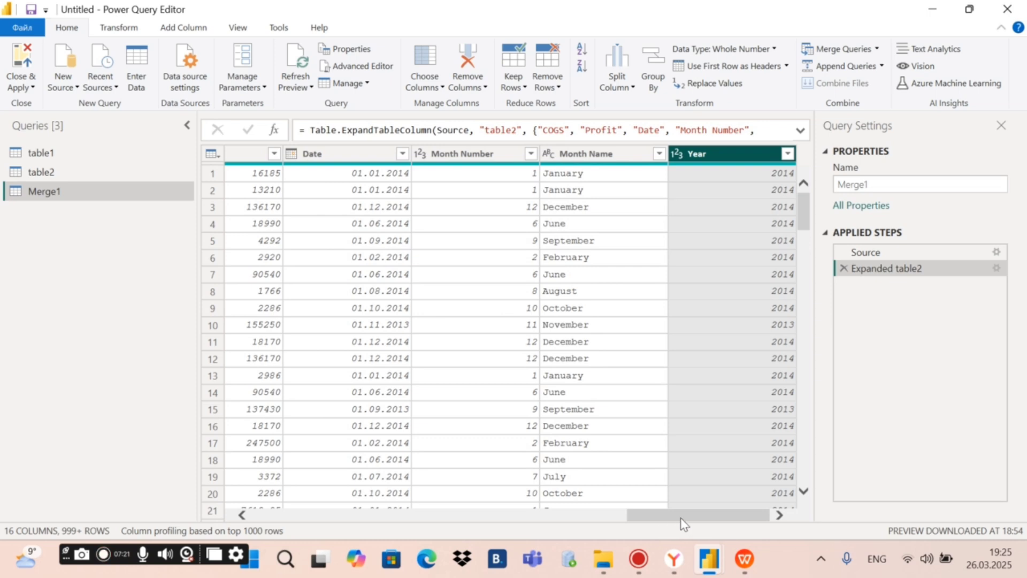
{"action": "left_click_drag", "start_coordinate": [681, 516], "coordinate": [305, 517]}
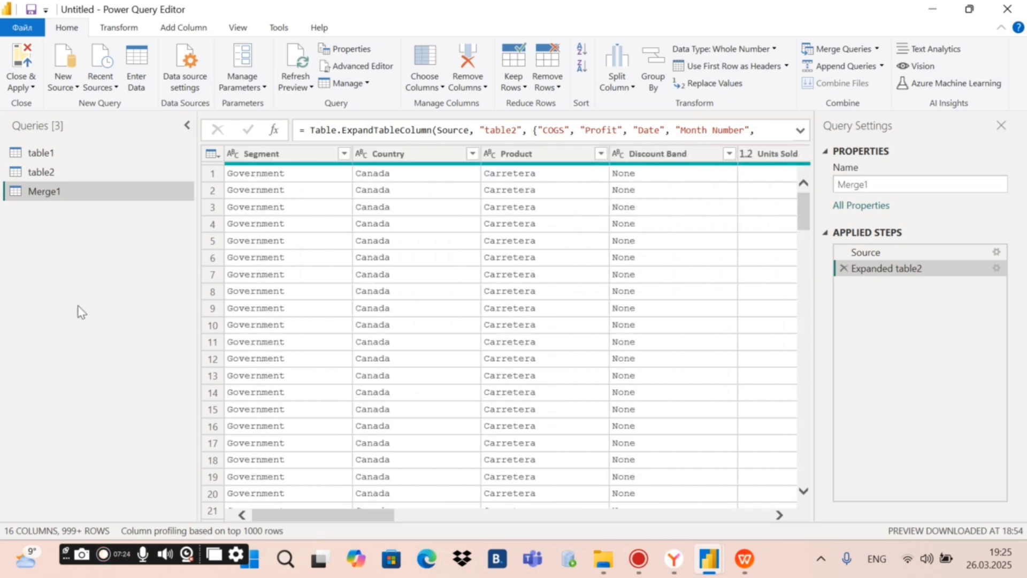
Set up another merge of table1 with table2 as a new query, matching on the Segment column in both tables
{"action": "left_click", "coordinate": [58, 155]}
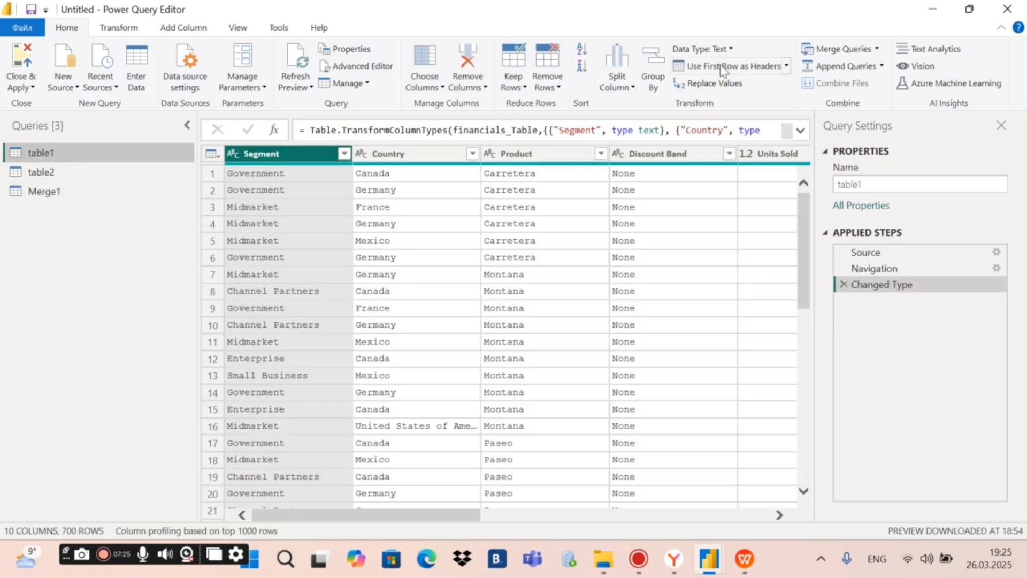
{"action": "left_click", "coordinate": [876, 49]}
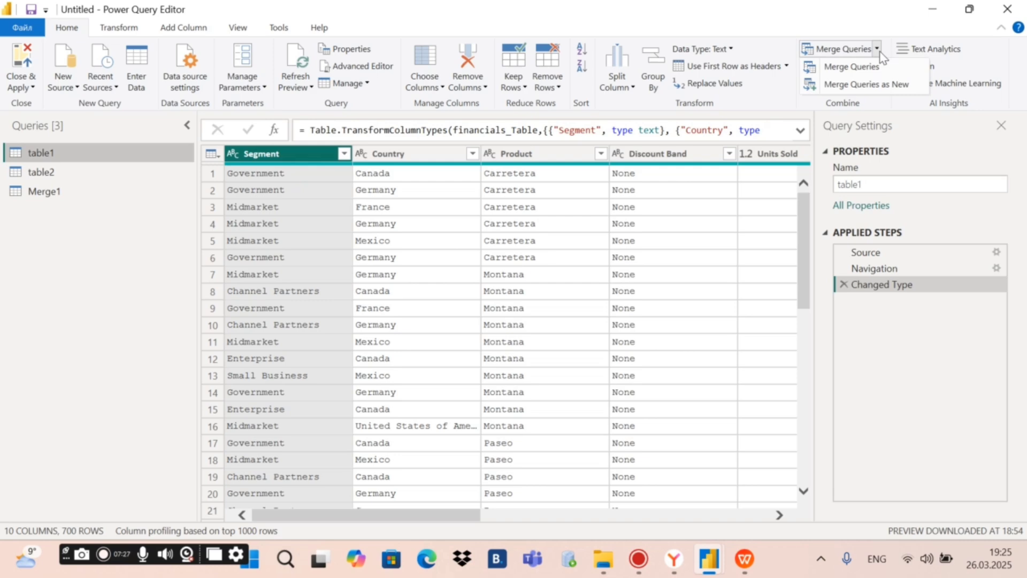
{"action": "left_click", "coordinate": [868, 85]}
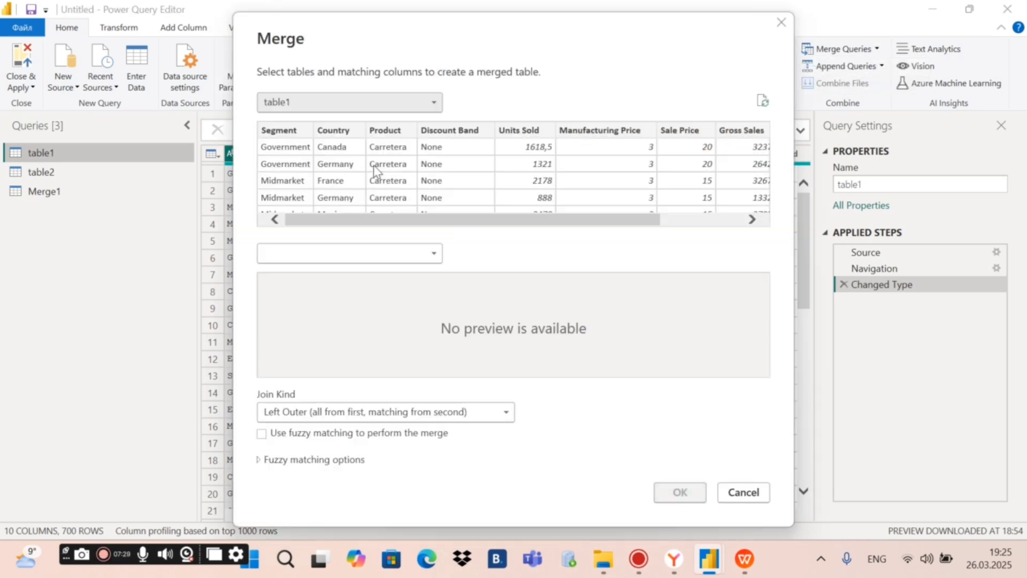
{"action": "left_click", "coordinate": [309, 250]}
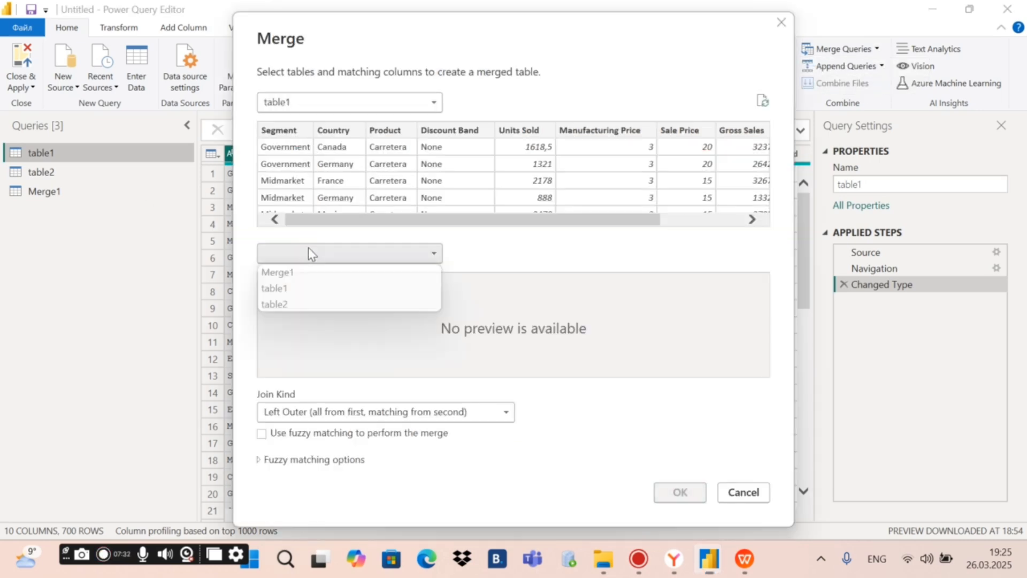
{"action": "left_click", "coordinate": [300, 303]}
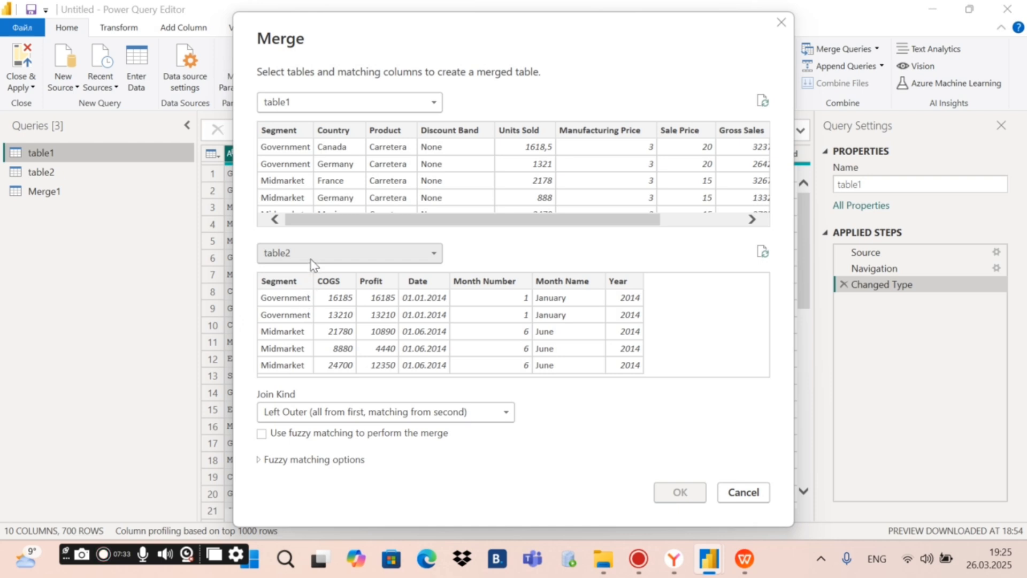
{"action": "left_click", "coordinate": [282, 134]}
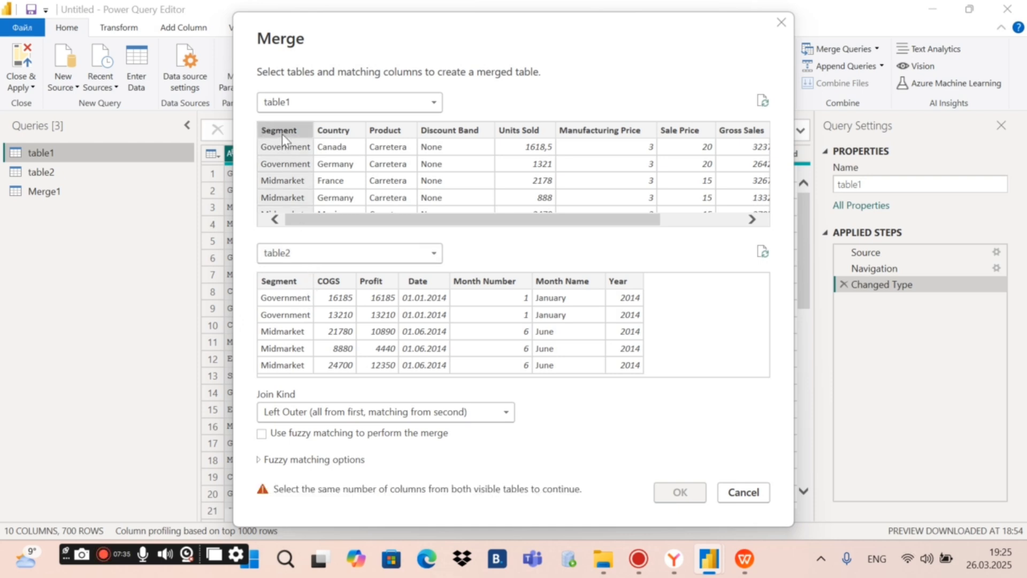
{"action": "left_click", "coordinate": [289, 283]}
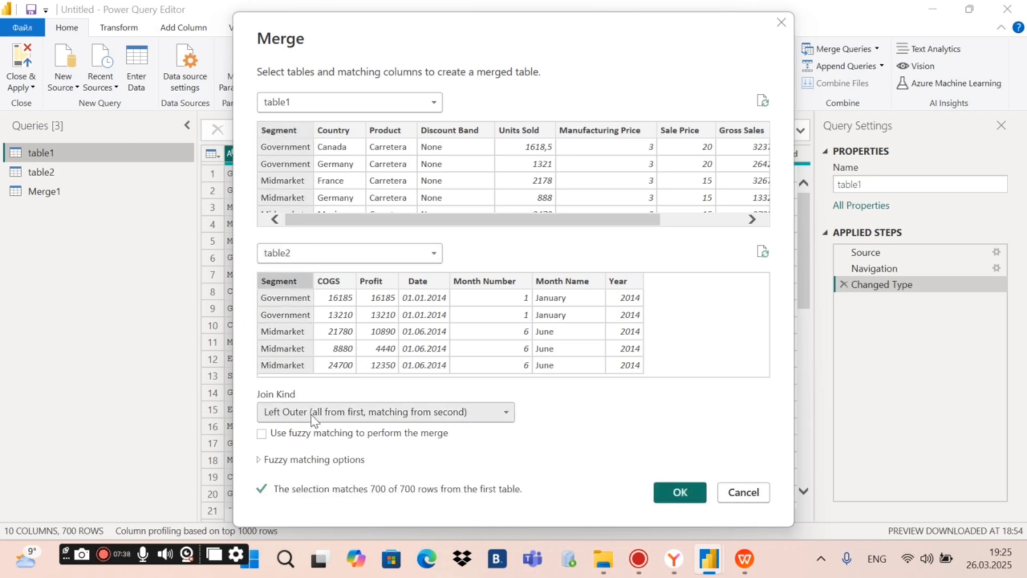
Choose the Right Outer join kind for the Segment merge and create the new query
{"action": "left_click", "coordinate": [311, 415]}
{"action": "left_click", "coordinate": [307, 449]}
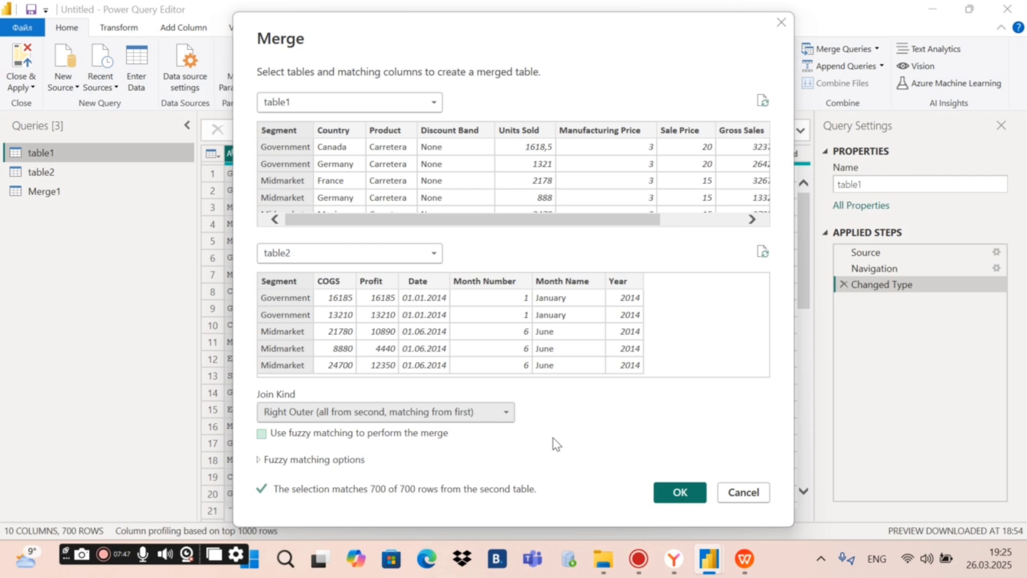
{"action": "left_click", "coordinate": [672, 490]}
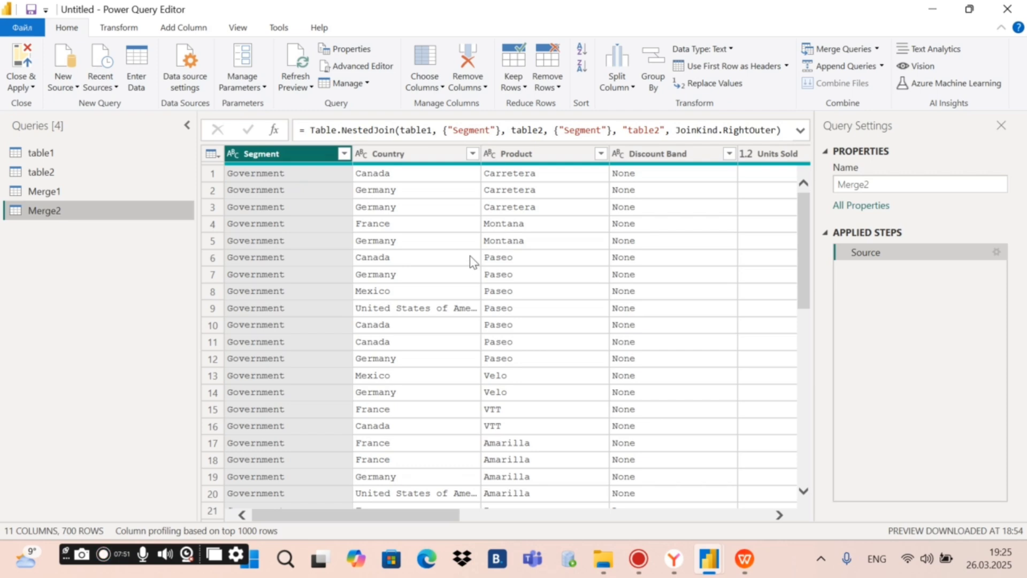
Expand the nested table2 column in the Merge2 query with all columns except Segment, without a column name prefix
{"action": "left_click_drag", "start_coordinate": [431, 515], "coordinate": [802, 518]}
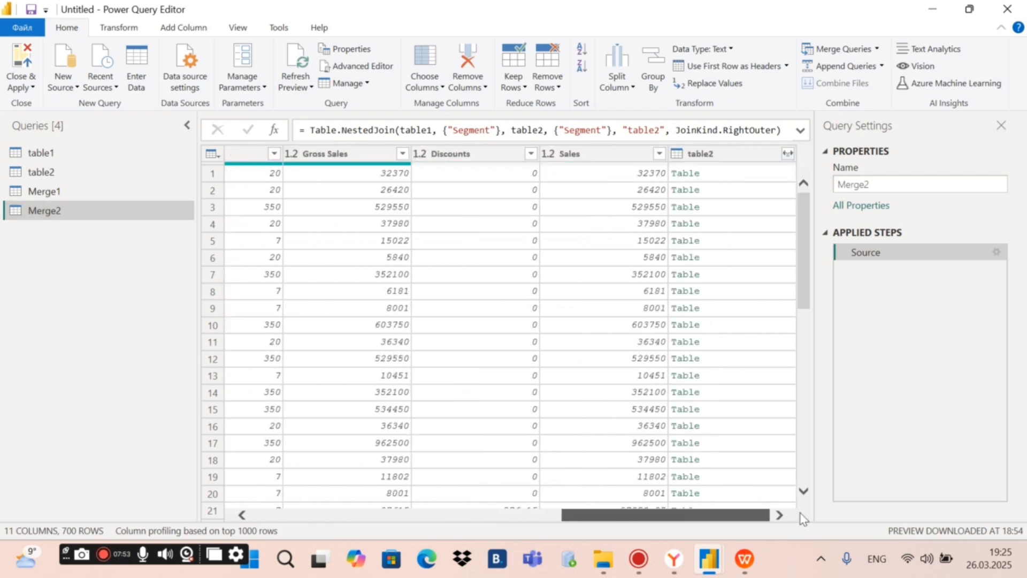
{"action": "left_click", "coordinate": [788, 154]}
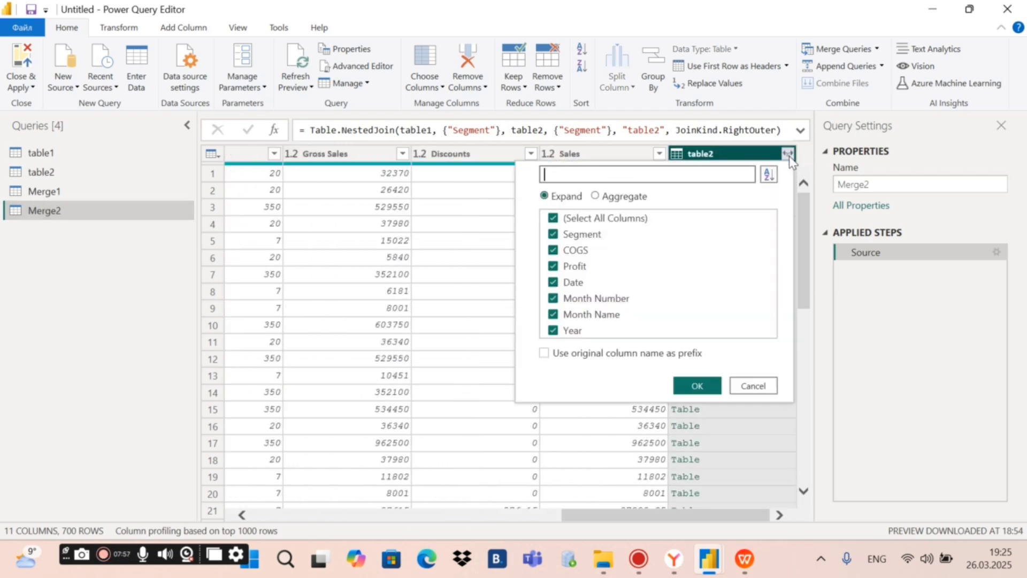
{"action": "left_click", "coordinate": [567, 235]}
{"action": "left_click", "coordinate": [697, 385]}
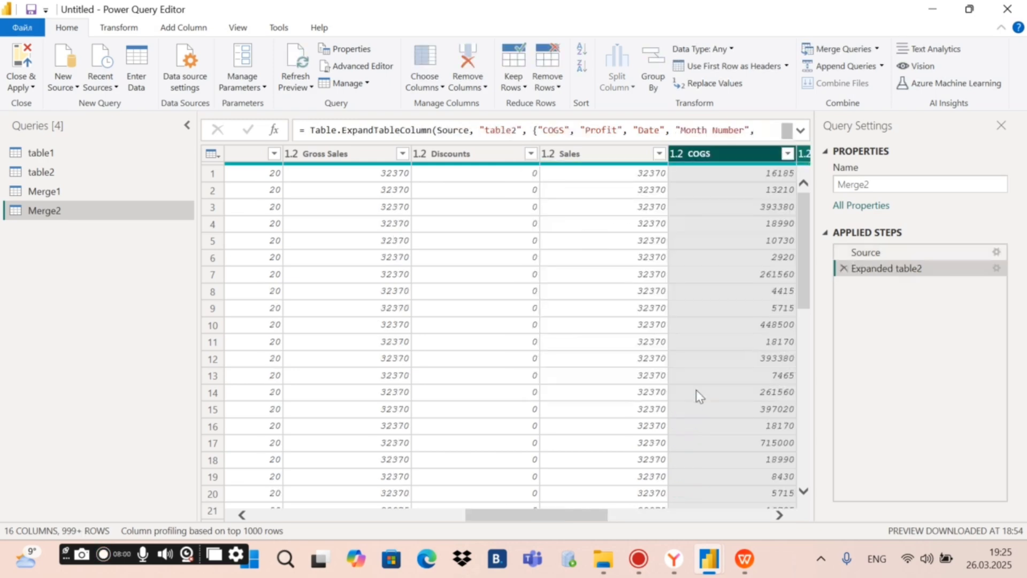
{"action": "left_click_drag", "start_coordinate": [578, 516], "coordinate": [672, 516]}
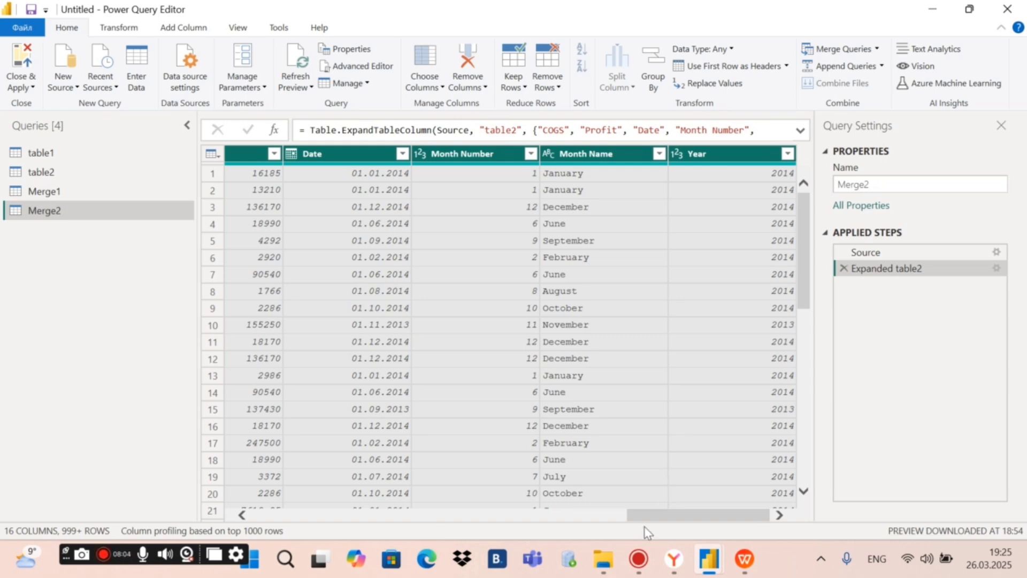
{"action": "left_click_drag", "start_coordinate": [681, 515], "coordinate": [710, 517]}
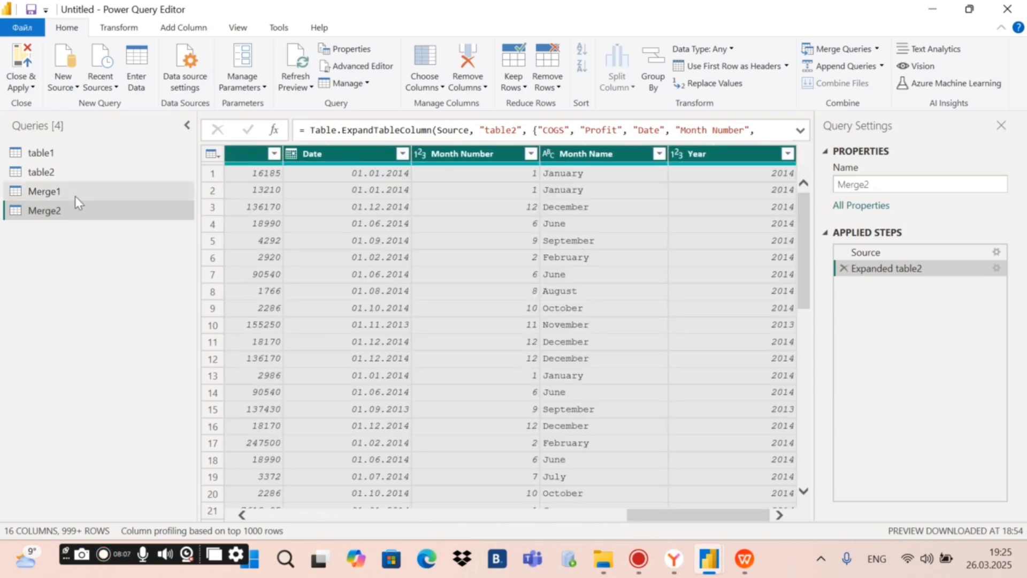
Rename the Merge1 query as Left
{"action": "left_click", "coordinate": [64, 194]}
{"action": "double_click", "coordinate": [64, 192]}
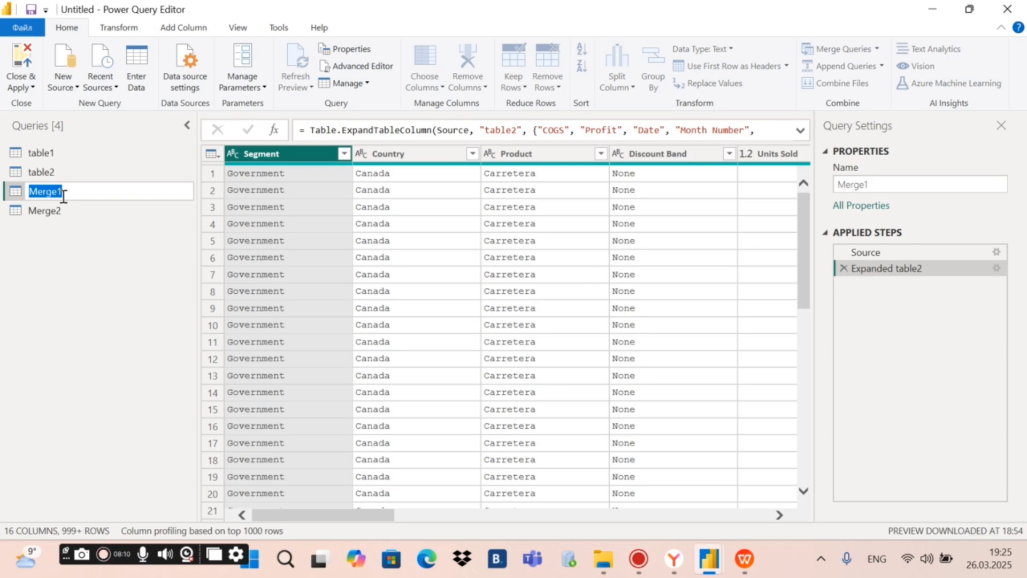
{"action": "type", "text": "Left"}
{"action": "key", "text": "Return"}
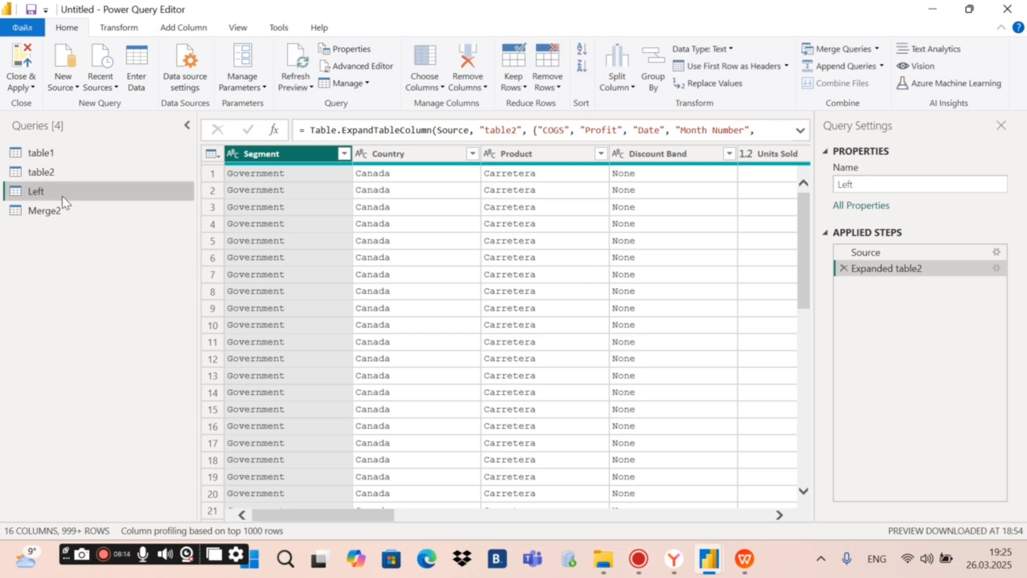
Rename the Merge2 query as Right
{"action": "left_click", "coordinate": [62, 210]}
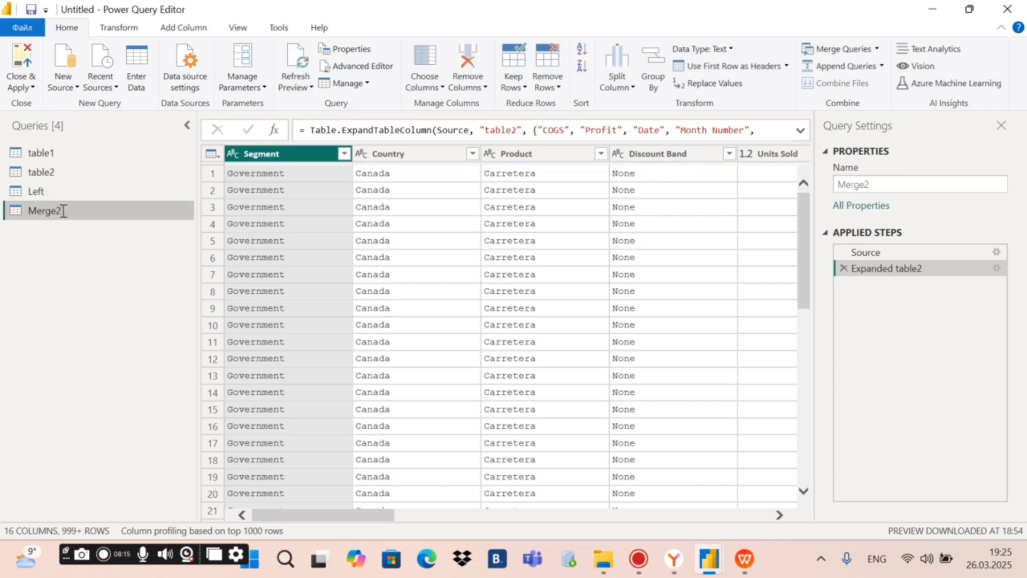
{"action": "double_click", "coordinate": [63, 210]}
{"action": "type", "text": "Ri"}
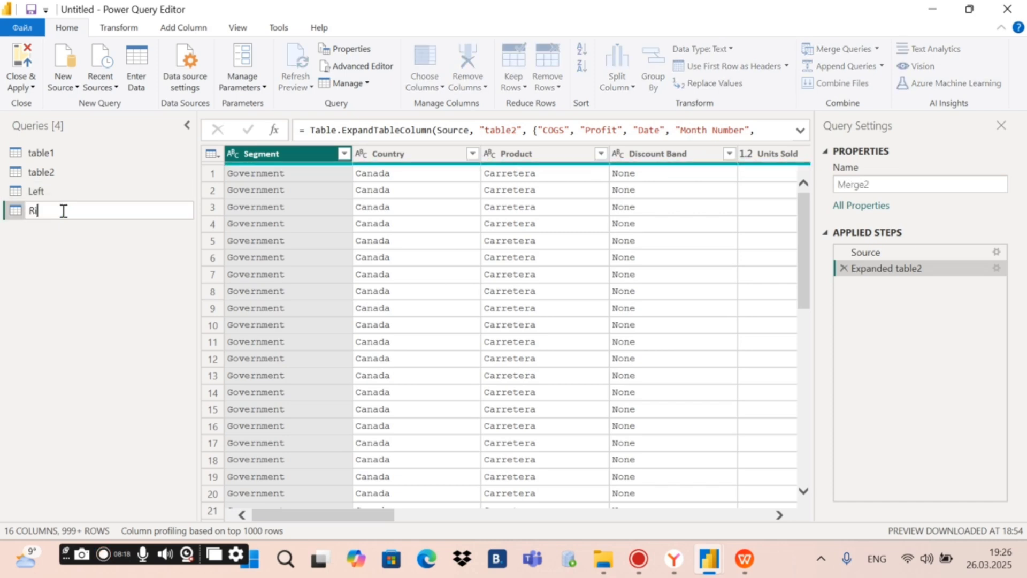
{"action": "type", "text": "ght"}
{"action": "key", "text": "Return"}
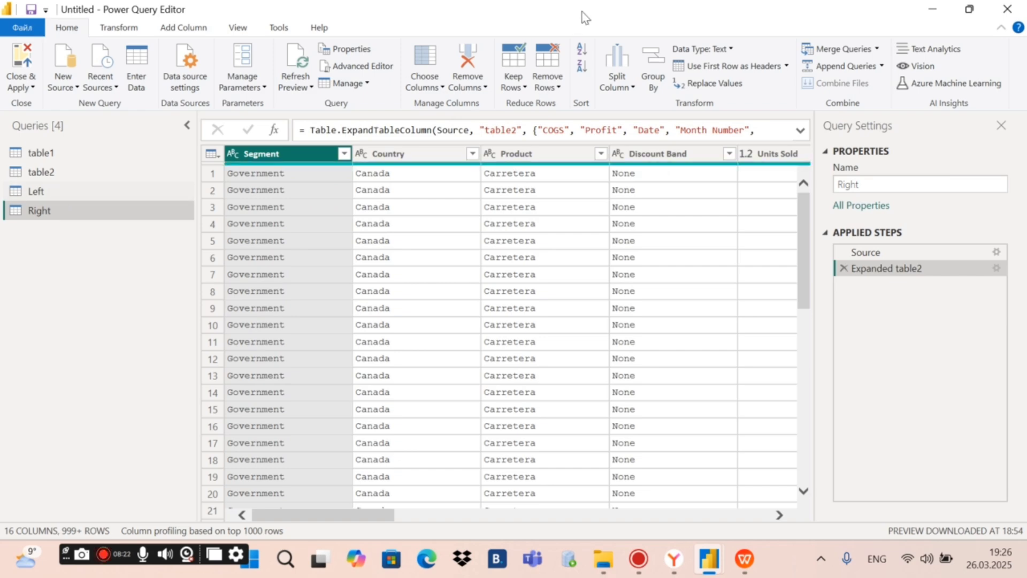
Set up a merge of table1 with table2 as a new query, matching the Segment columns of both tables
{"action": "left_click", "coordinate": [89, 154]}
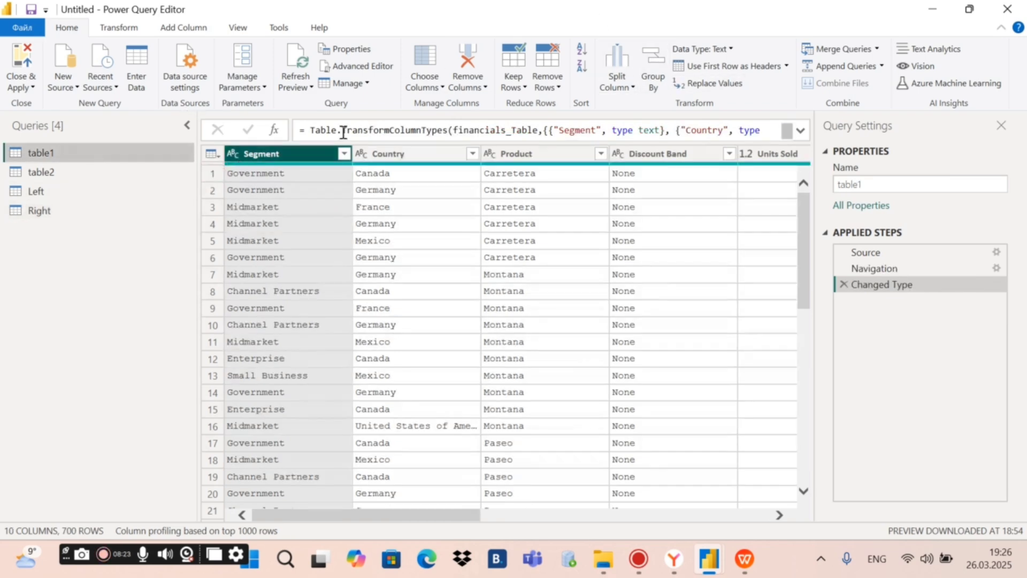
{"action": "left_click", "coordinate": [877, 49]}
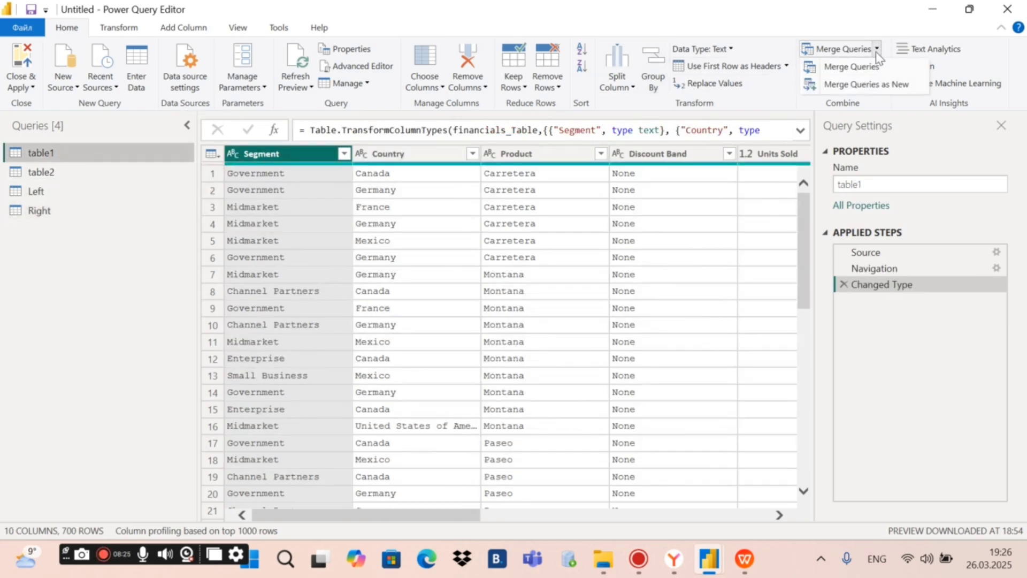
{"action": "left_click", "coordinate": [862, 84]}
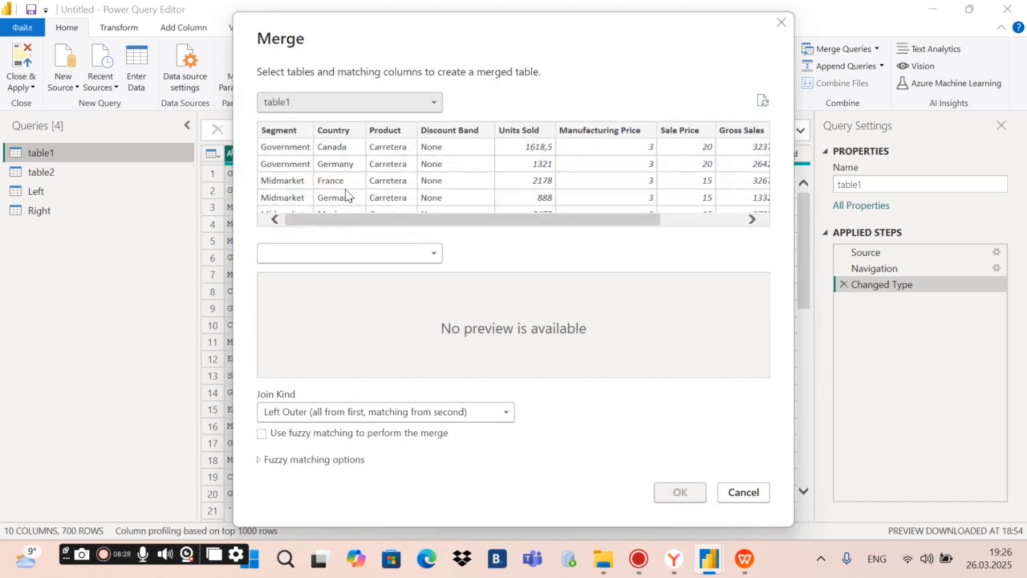
{"action": "left_click", "coordinate": [337, 252]}
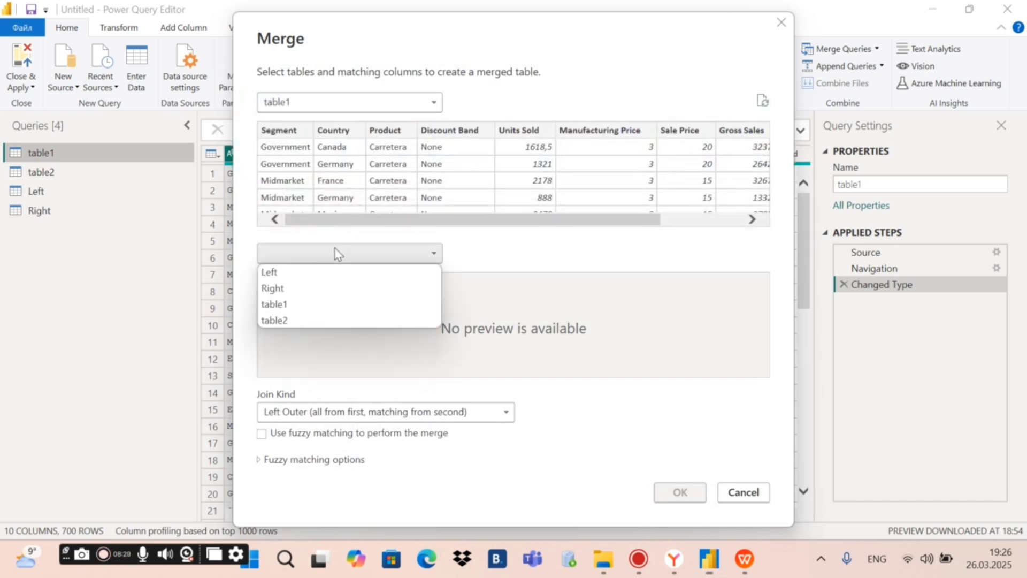
{"action": "left_click", "coordinate": [313, 320]}
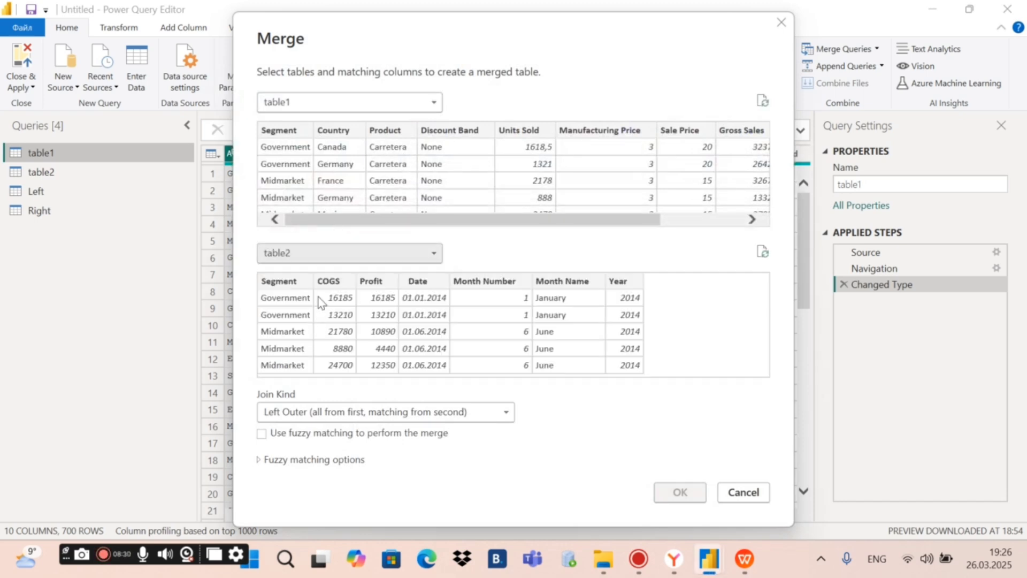
{"action": "left_click", "coordinate": [285, 132]}
{"action": "left_click", "coordinate": [285, 282]}
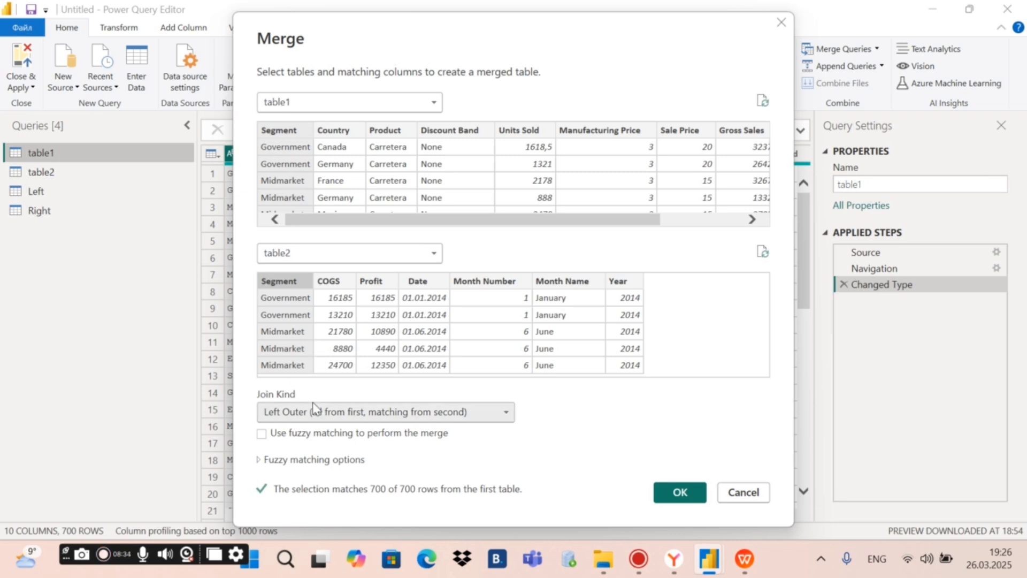
Choose the Full Outer join kind for the Segment merge and create the new query
{"action": "left_click", "coordinate": [315, 410]}
{"action": "left_click", "coordinate": [310, 462]}
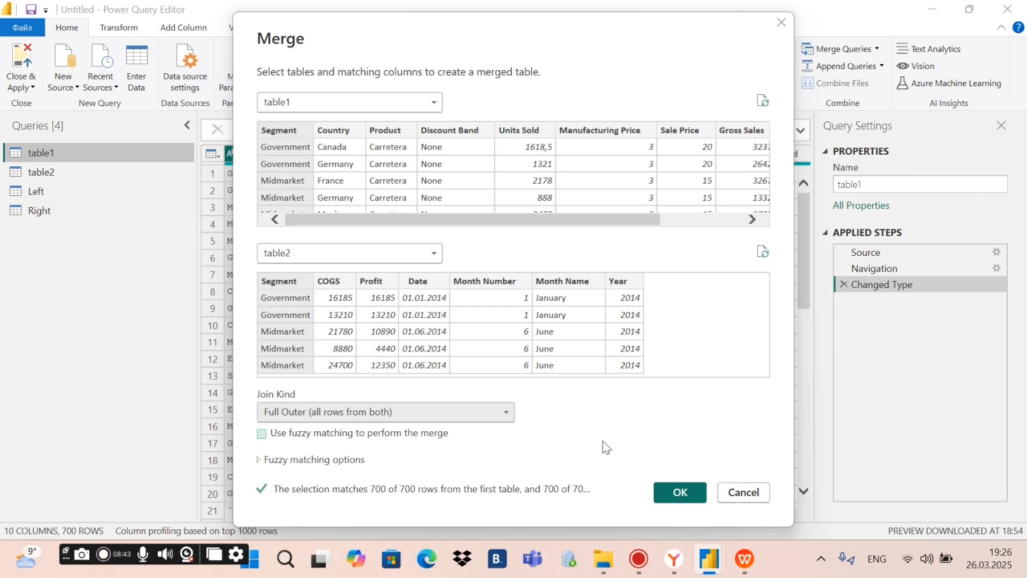
{"action": "left_click", "coordinate": [677, 492]}
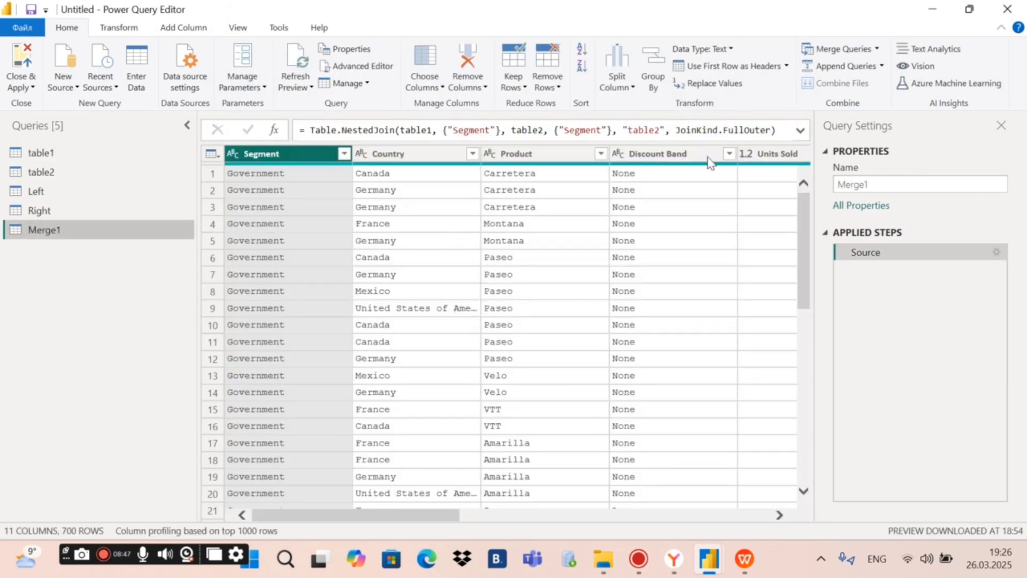
Expand the nested table2 column of the full outer merge with all columns except Segment, without a column name prefix
{"action": "left_click_drag", "start_coordinate": [428, 517], "coordinate": [738, 515]}
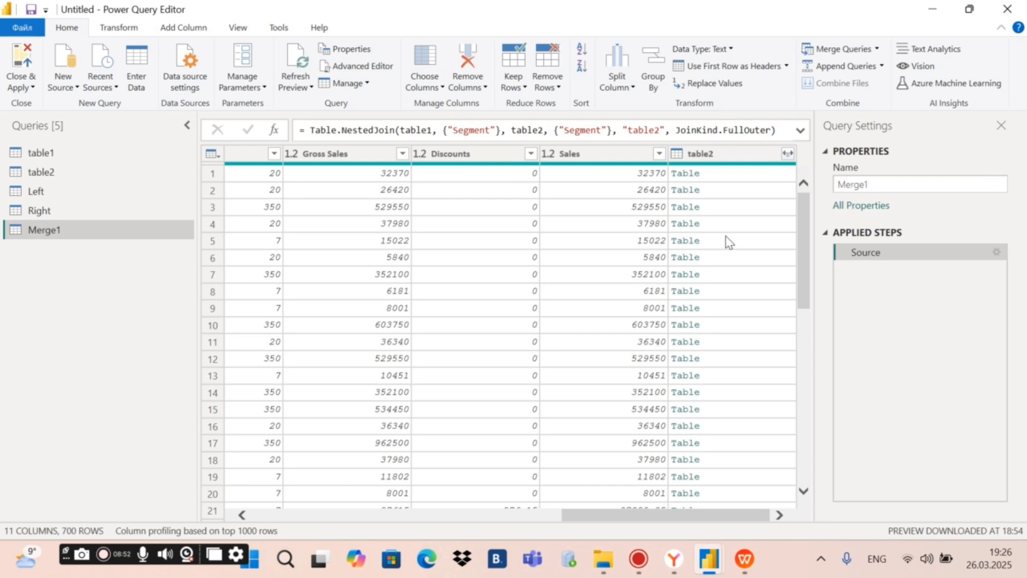
{"action": "left_click", "coordinate": [788, 153]}
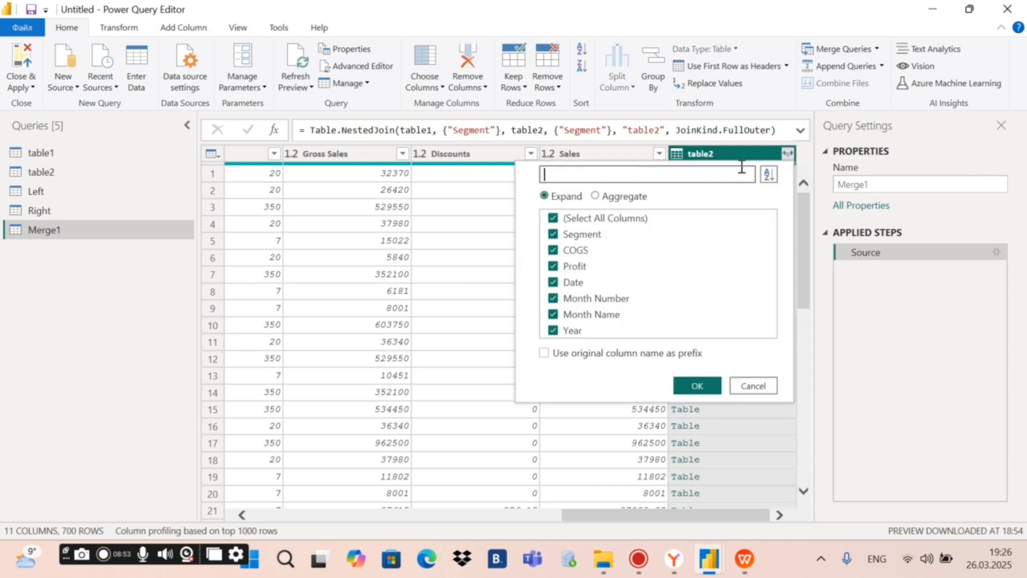
{"action": "left_click", "coordinate": [553, 235]}
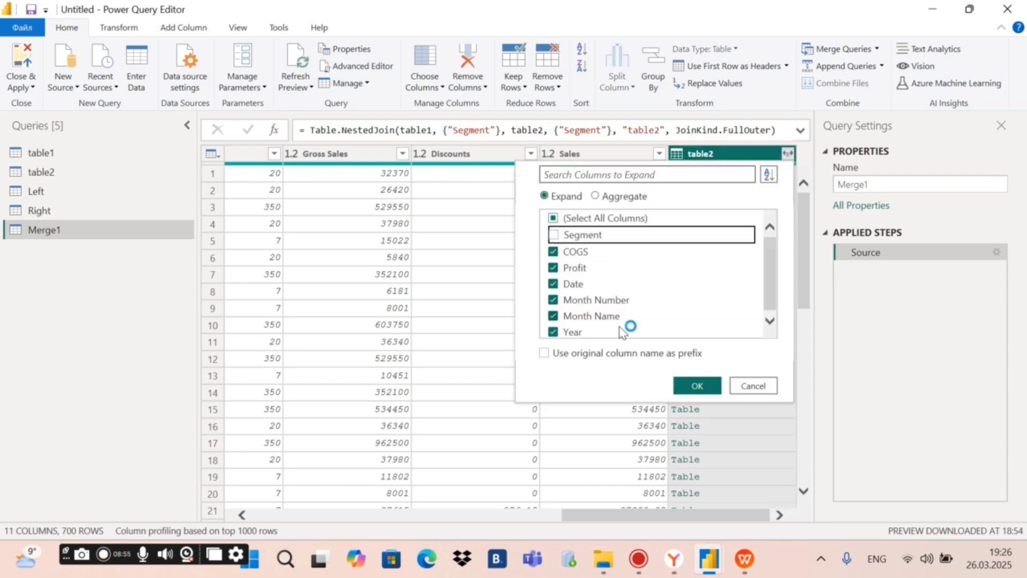
{"action": "left_click", "coordinate": [695, 386]}
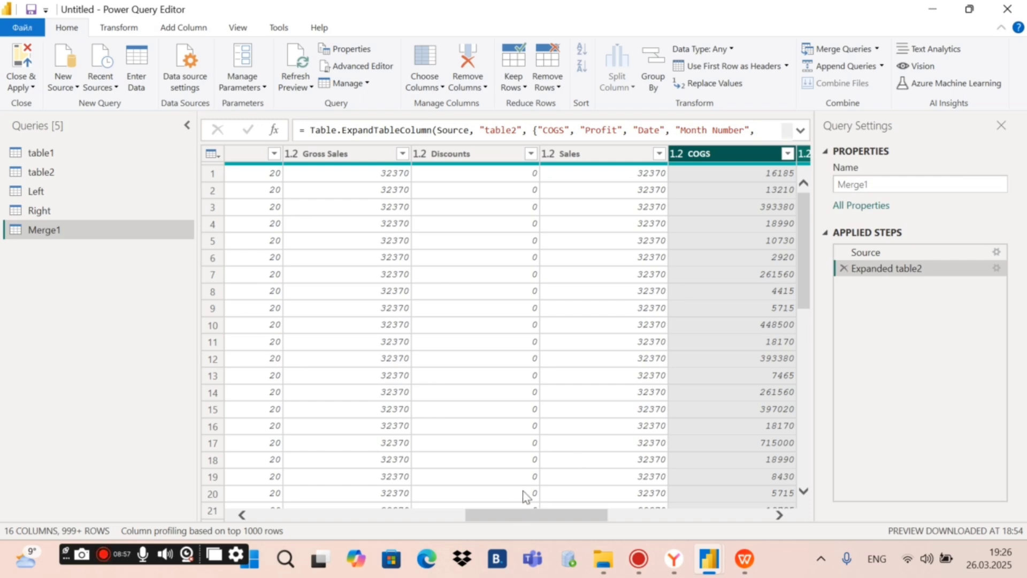
Rename the full outer merge query Merge1 as Full
{"action": "left_click_drag", "start_coordinate": [519, 510], "coordinate": [292, 505]}
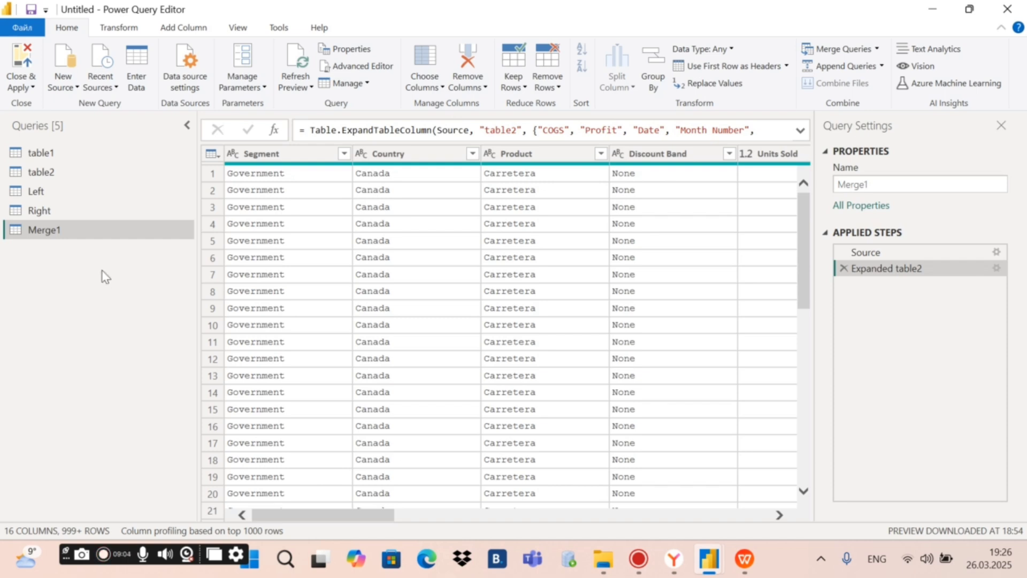
{"action": "double_click", "coordinate": [53, 232]}
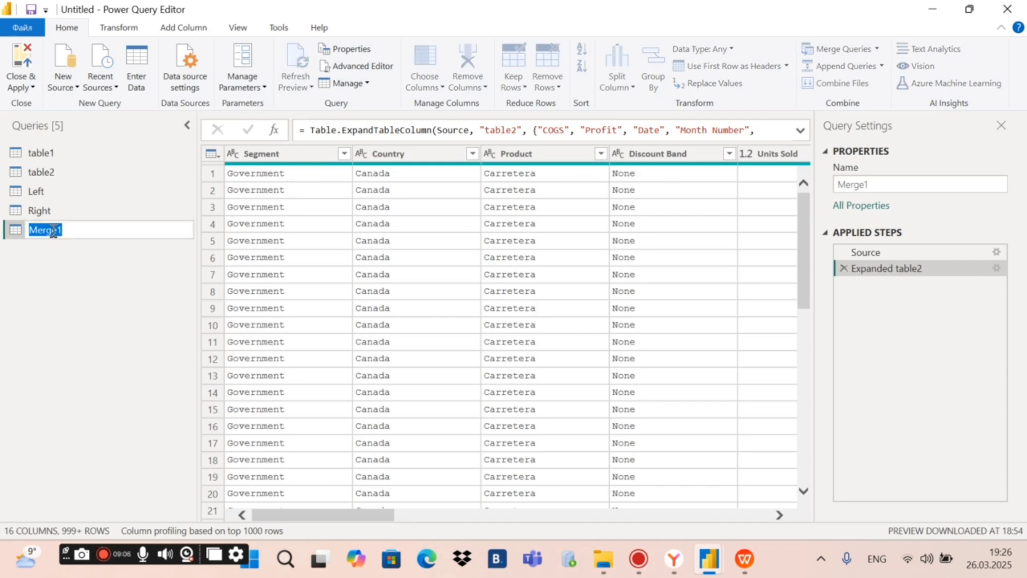
{"action": "type", "text": "Full"}
{"action": "key", "text": "Return"}
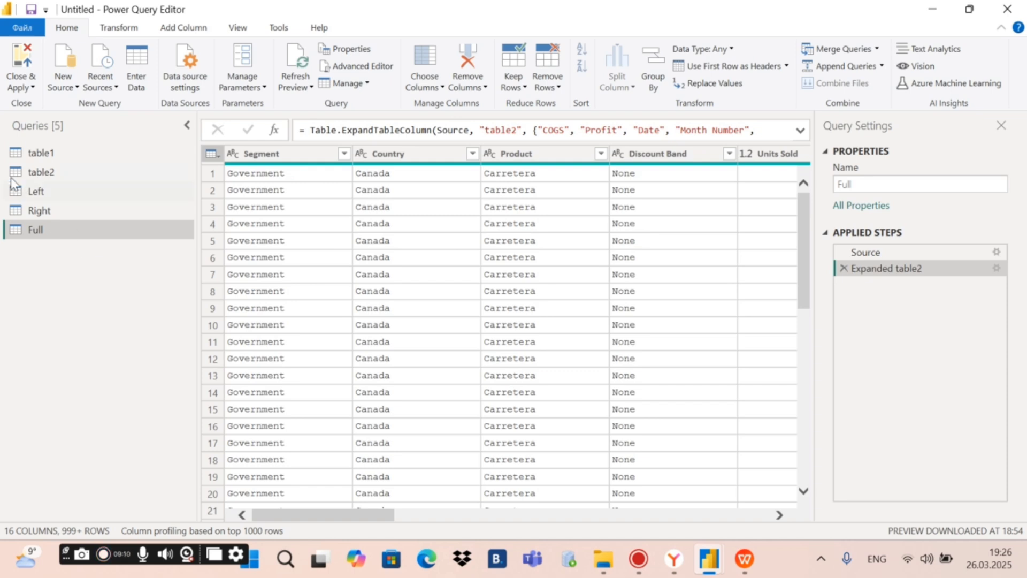
Set up another merge of table1 with table2 as a new query, using Segment as the matching column in both
{"action": "left_click", "coordinate": [53, 154]}
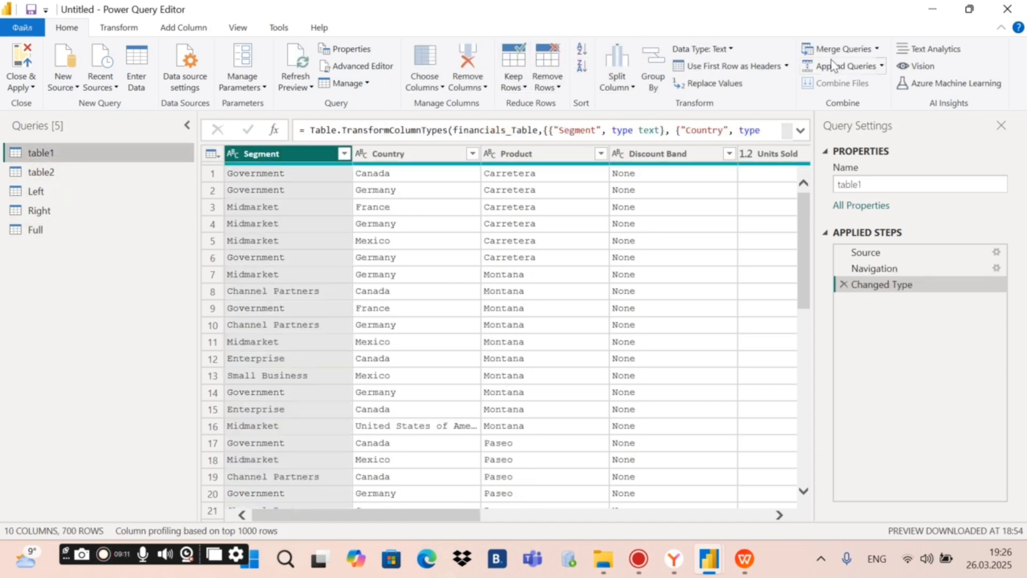
{"action": "left_click", "coordinate": [875, 49]}
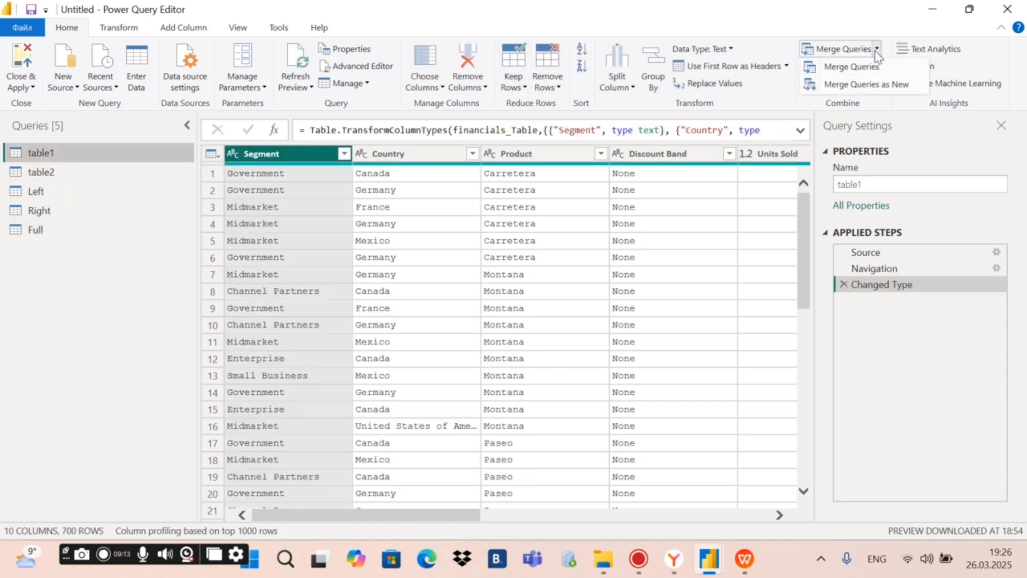
{"action": "left_click", "coordinate": [866, 84]}
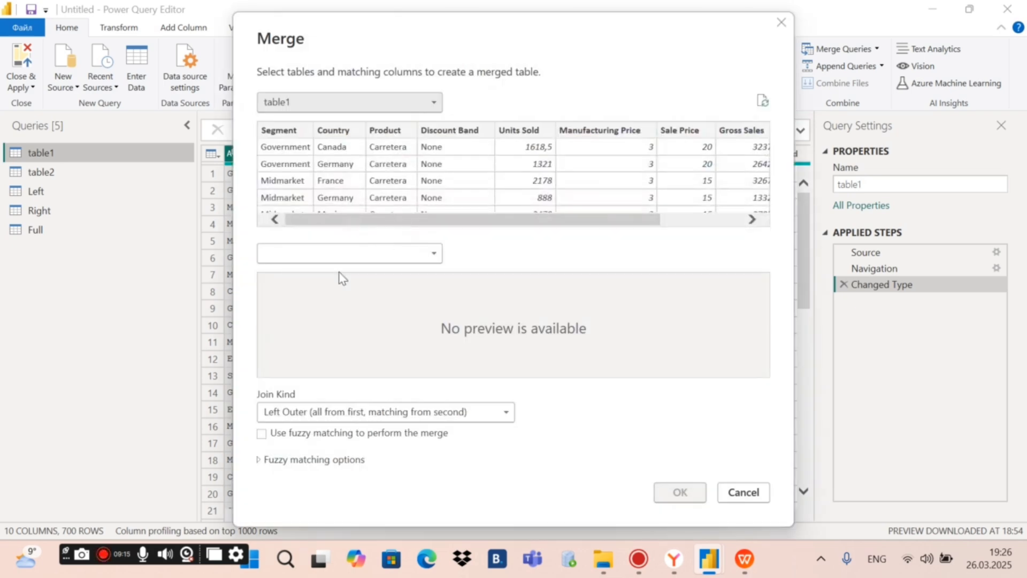
{"action": "left_click", "coordinate": [331, 251]}
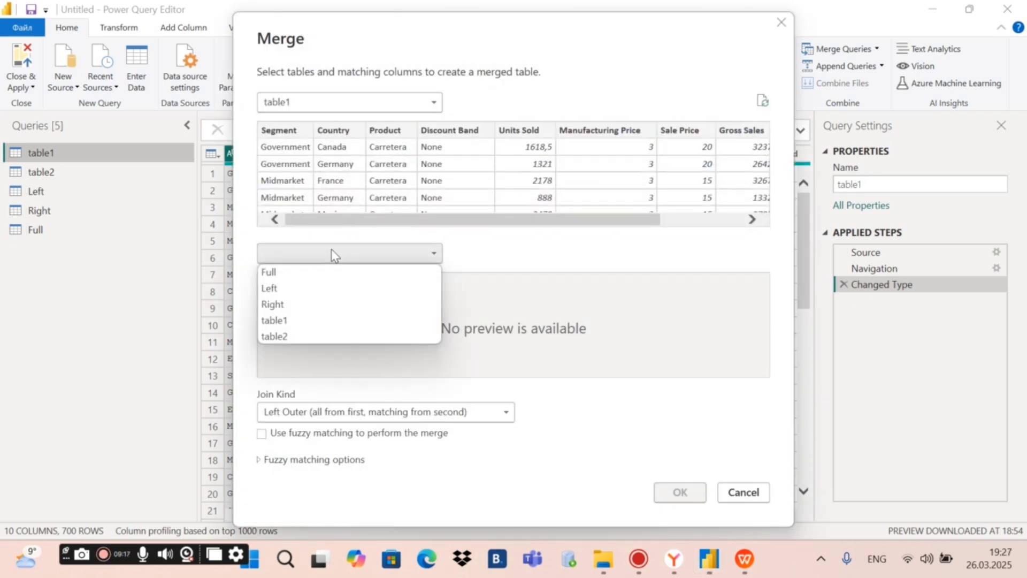
{"action": "left_click", "coordinate": [308, 337]}
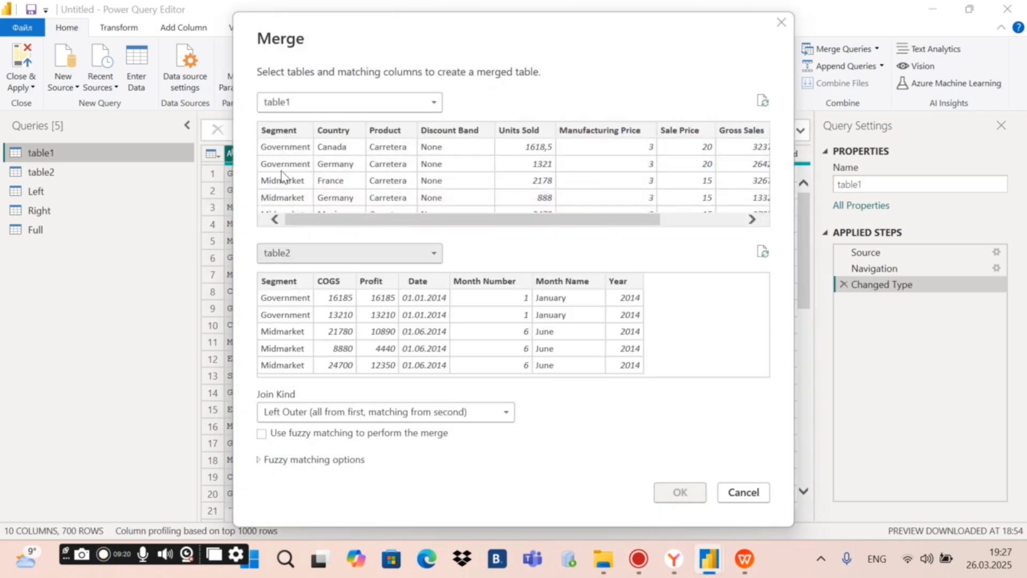
{"action": "left_click", "coordinate": [285, 144]}
{"action": "left_click", "coordinate": [283, 285]}
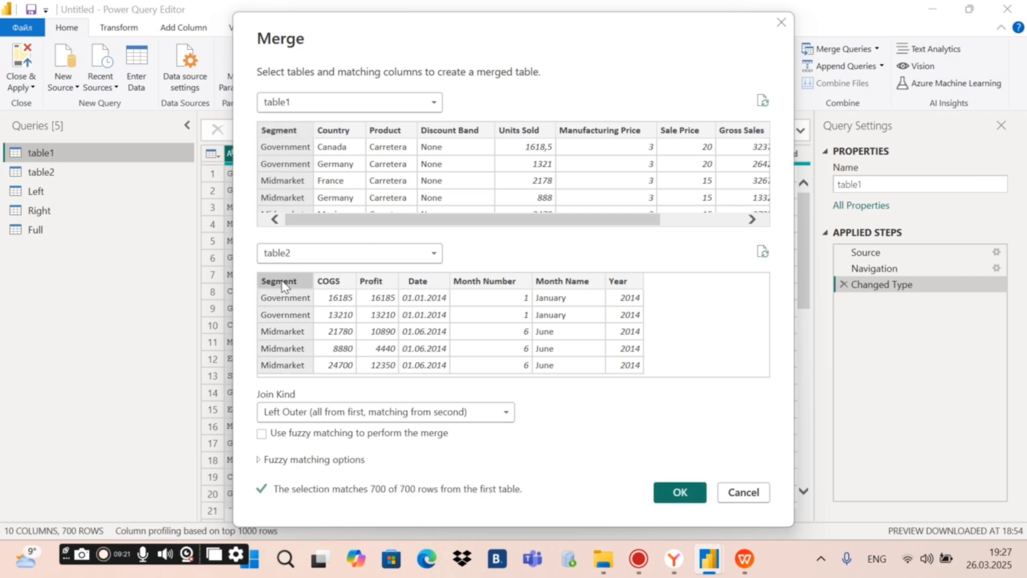
Choose the Inner join kind for the Segment merge and create the new query
{"action": "left_click", "coordinate": [328, 413]}
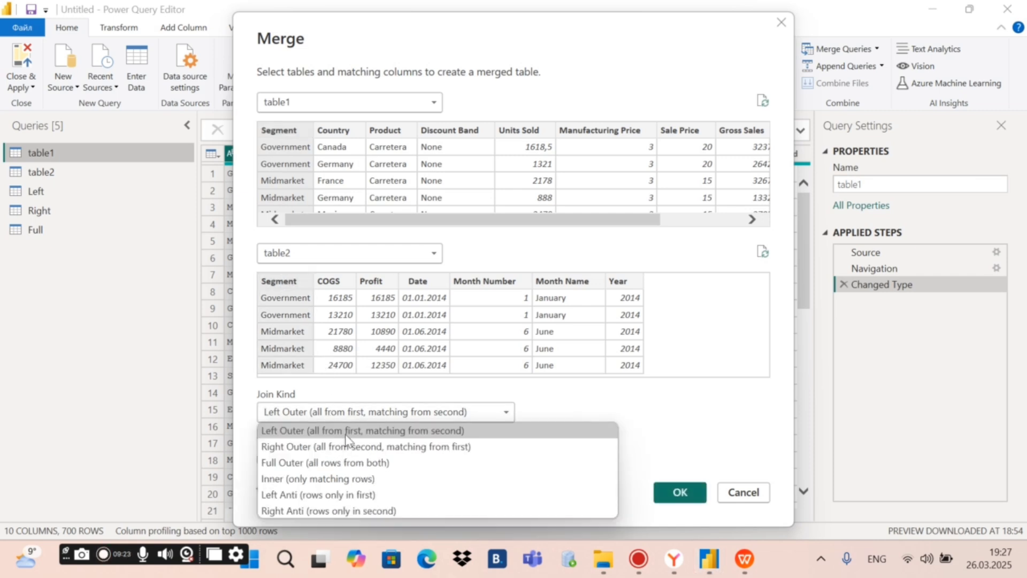
{"action": "left_click", "coordinate": [311, 479]}
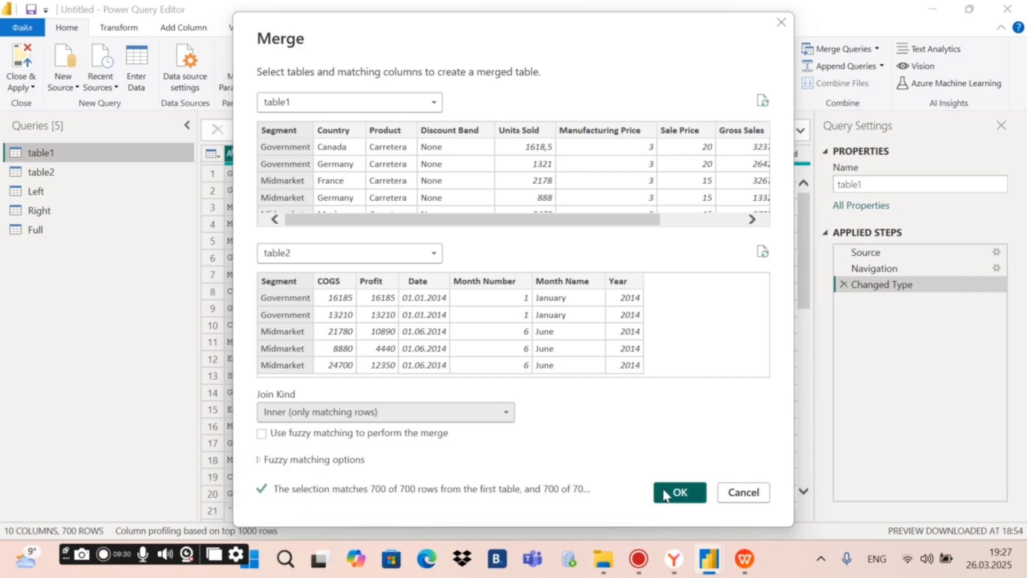
{"action": "left_click", "coordinate": [676, 491]}
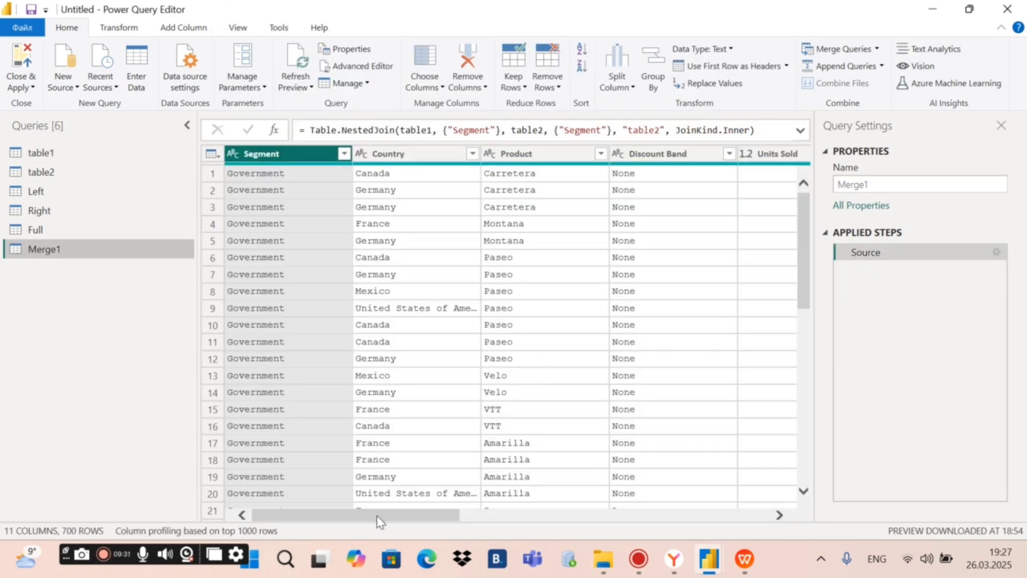
Expand the nested table2 column of the inner merge with all columns except Segment, without a column name prefix
{"action": "left_click_drag", "start_coordinate": [377, 516], "coordinate": [704, 508]}
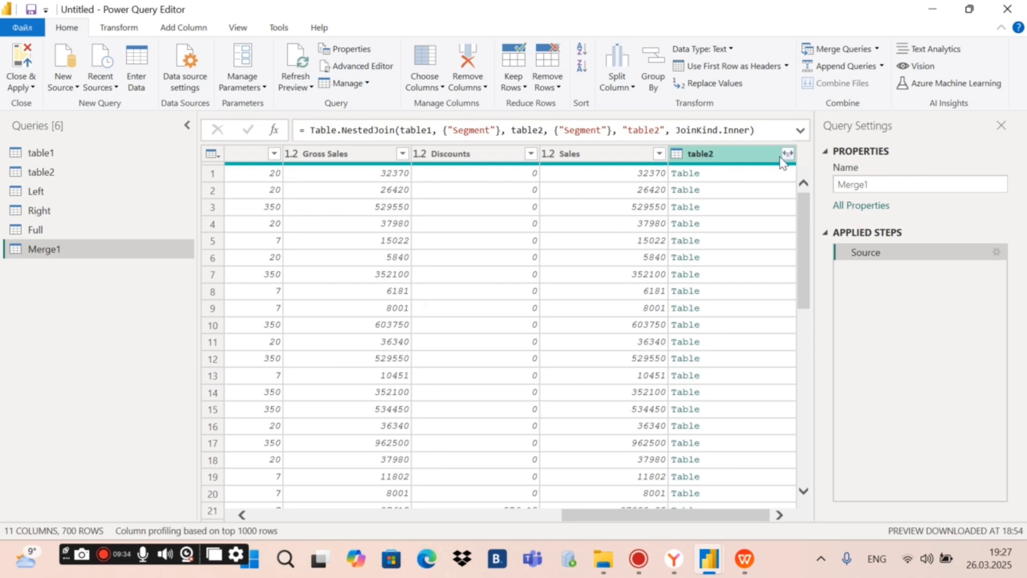
{"action": "left_click", "coordinate": [787, 154]}
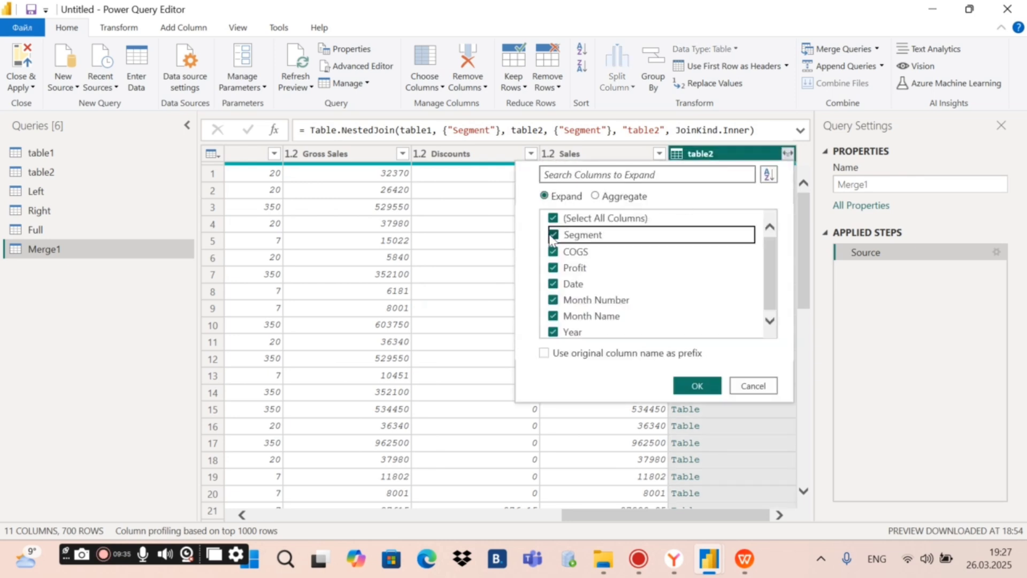
{"action": "left_click", "coordinate": [553, 235]}
{"action": "left_click", "coordinate": [697, 386]}
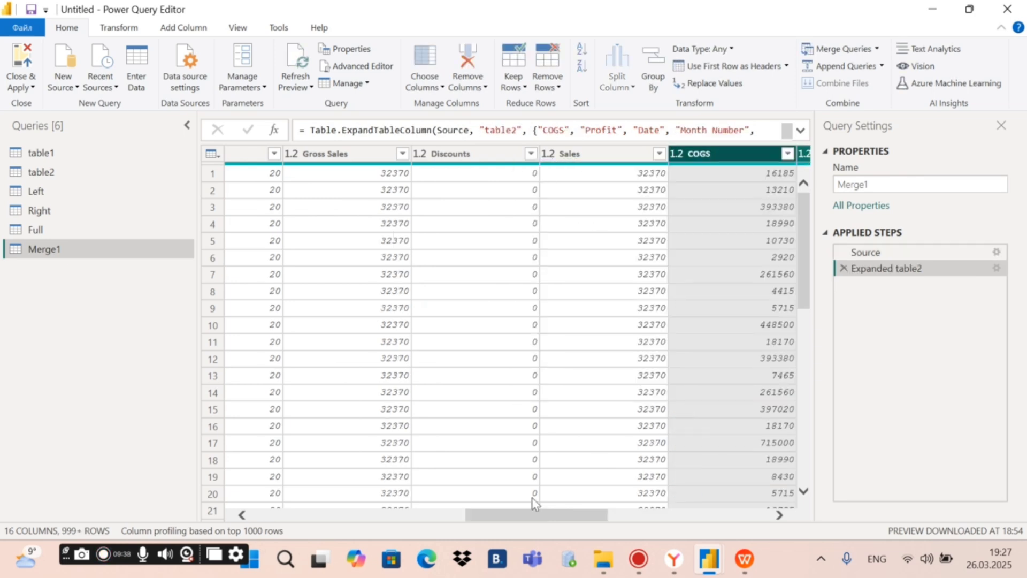
Rename the inner merge query Merge1 as Inner
{"action": "left_click_drag", "start_coordinate": [531, 510], "coordinate": [272, 503]}
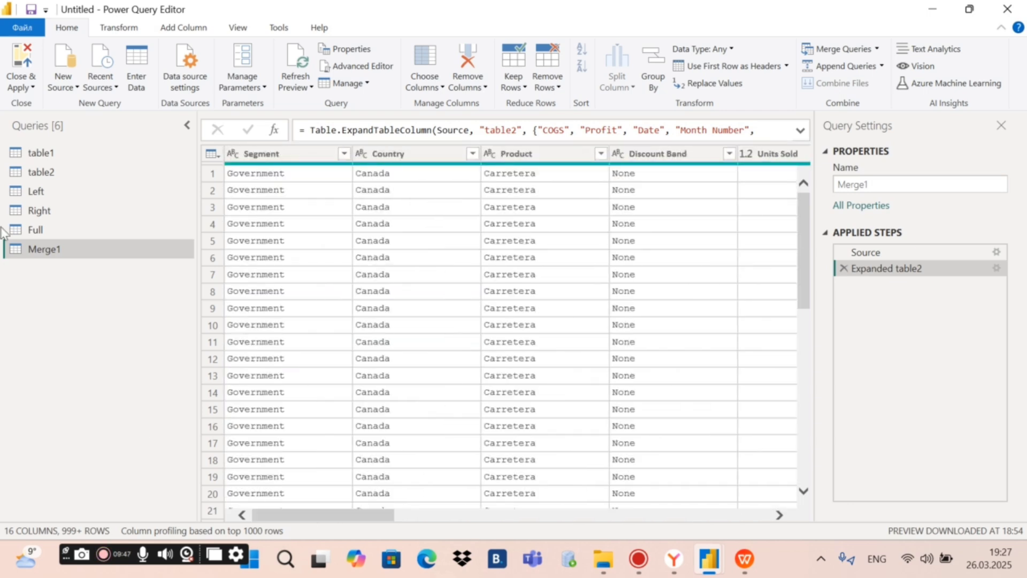
{"action": "double_click", "coordinate": [56, 251]}
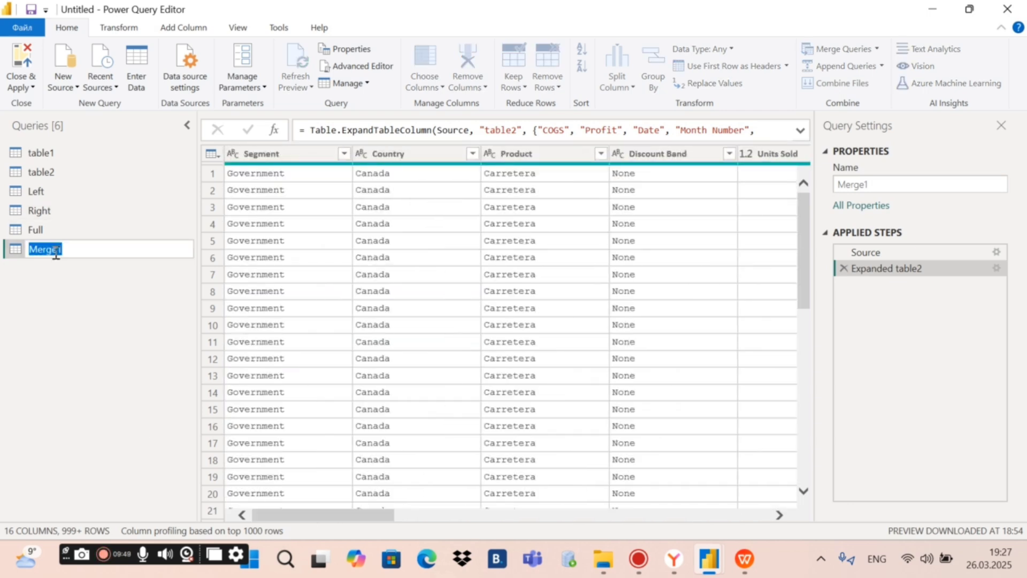
{"action": "type", "text": "Inner"}
{"action": "key", "text": "Return"}
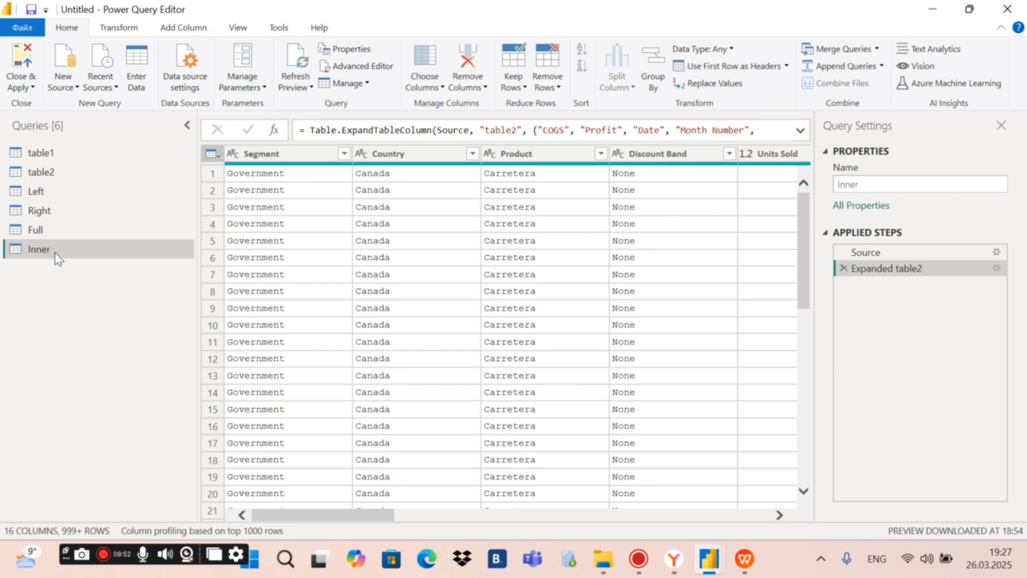
Set up another merge of table1 with table2 as a new query, matching on the Segment column in both tables
{"action": "left_click", "coordinate": [117, 157]}
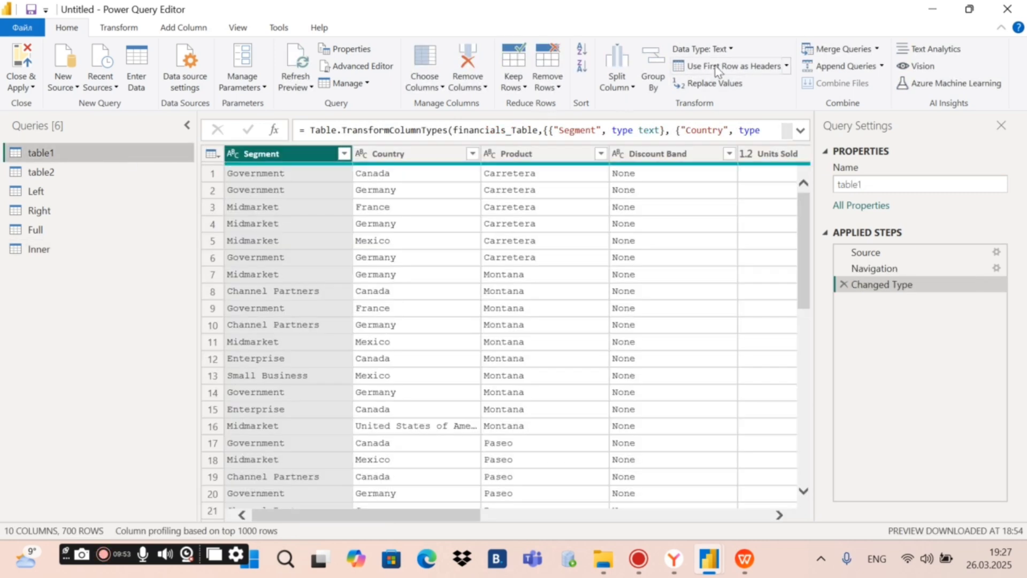
{"action": "left_click", "coordinate": [878, 50]}
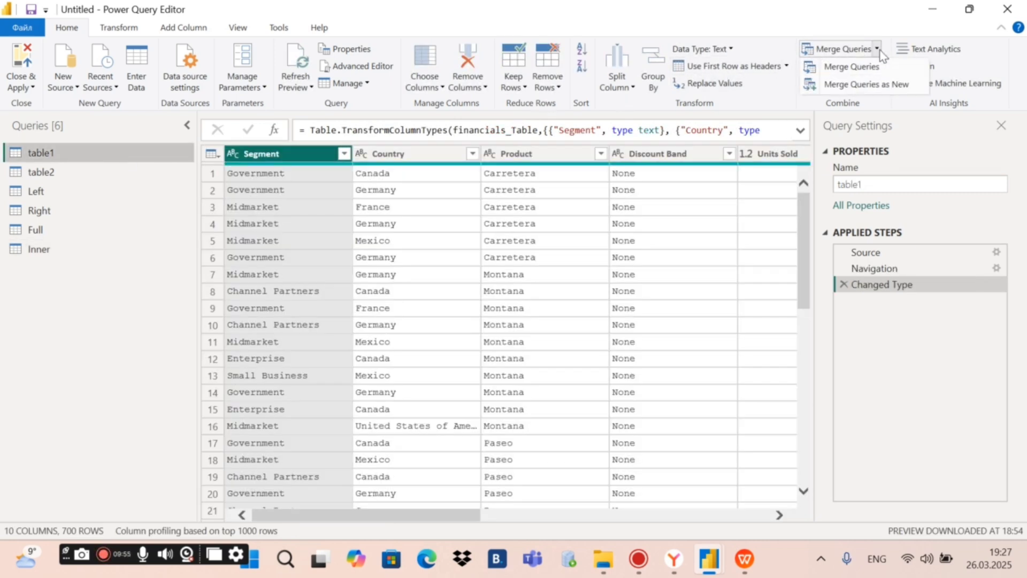
{"action": "left_click", "coordinate": [870, 84]}
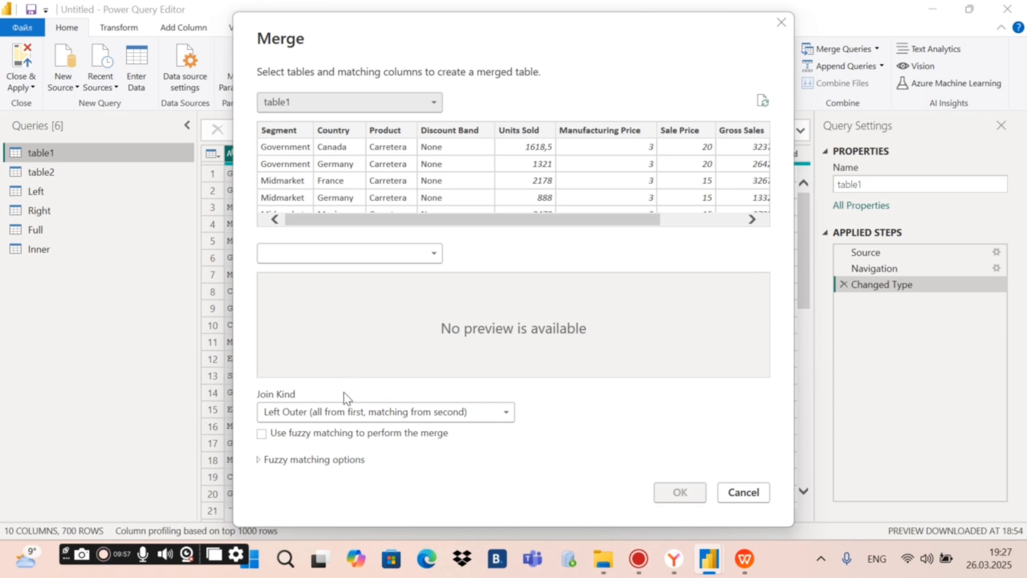
{"action": "left_click", "coordinate": [305, 252]}
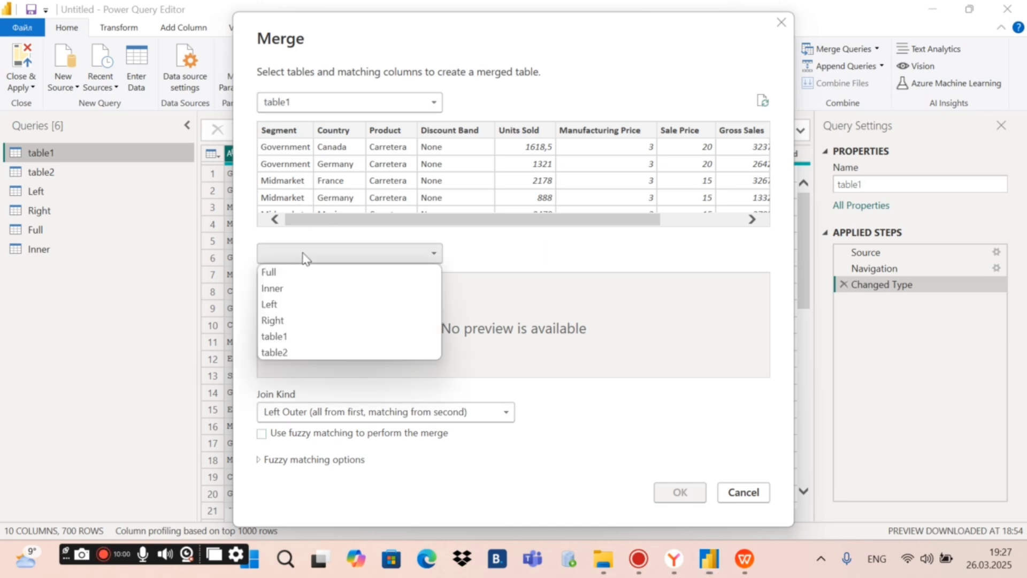
{"action": "left_click", "coordinate": [299, 350]}
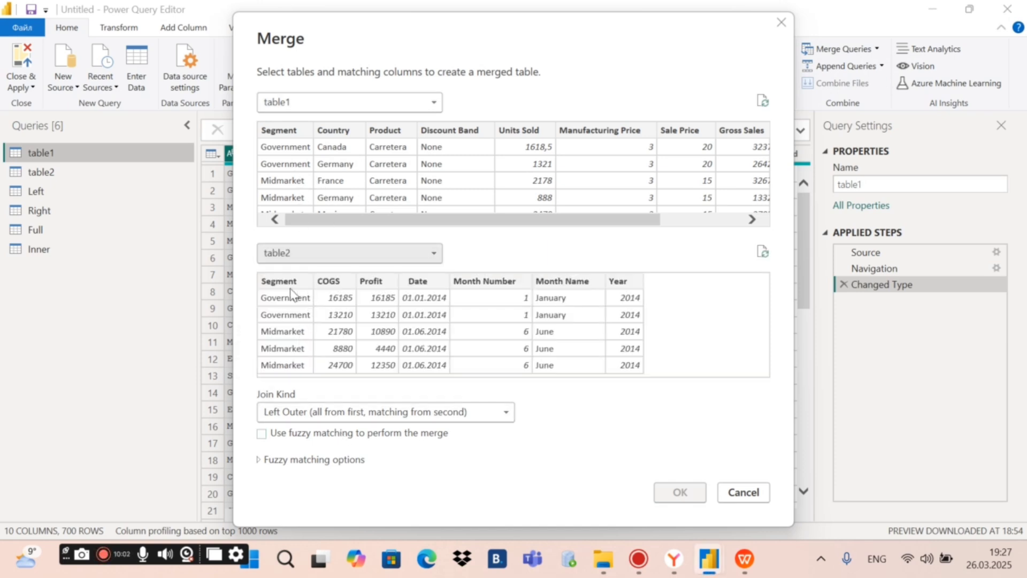
{"action": "left_click", "coordinate": [284, 138]}
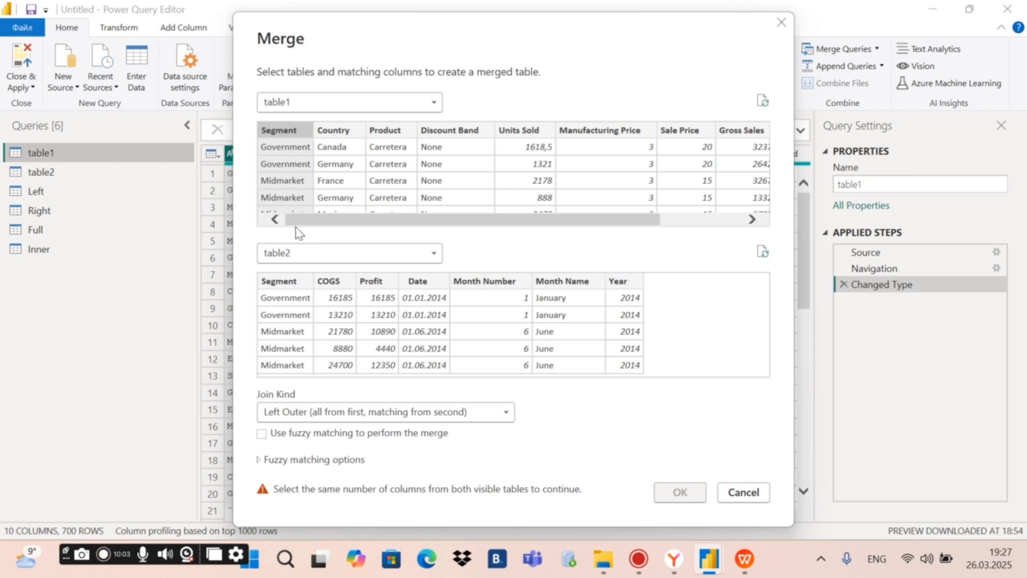
{"action": "left_click", "coordinate": [293, 282]}
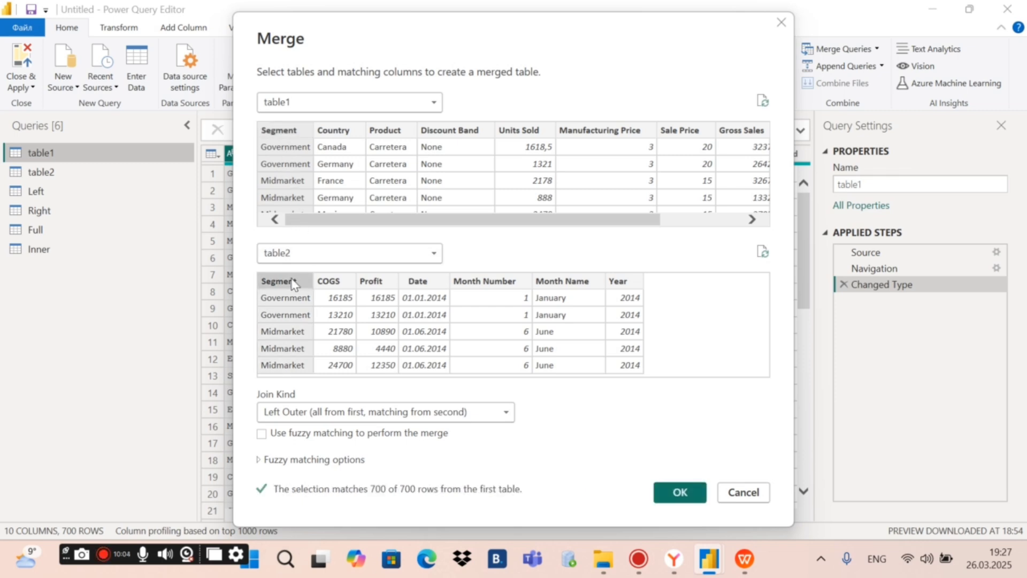
Choose the Left Anti join kind for the Segment merge and create the new query
{"action": "left_click", "coordinate": [302, 412]}
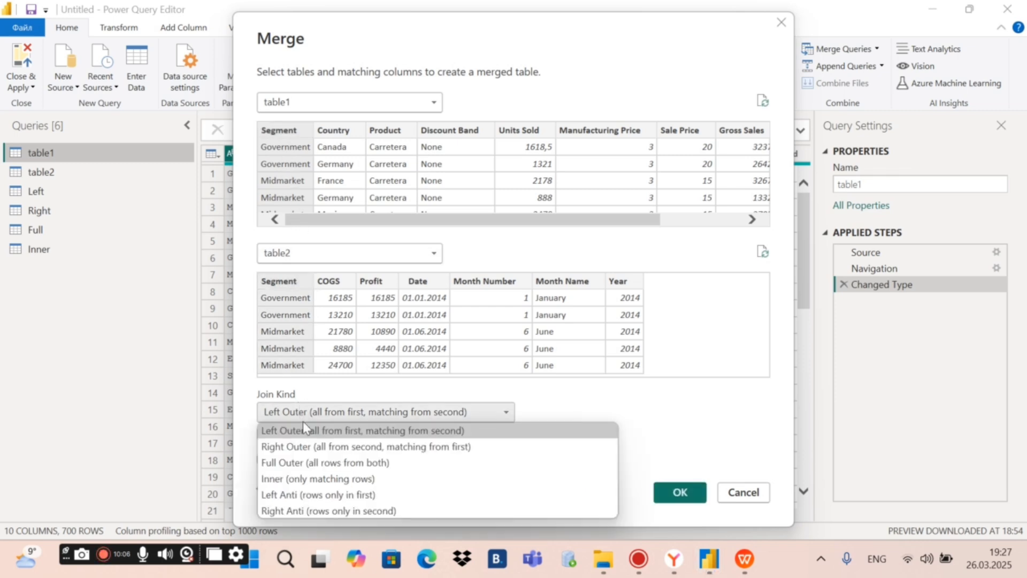
{"action": "left_click", "coordinate": [360, 497]}
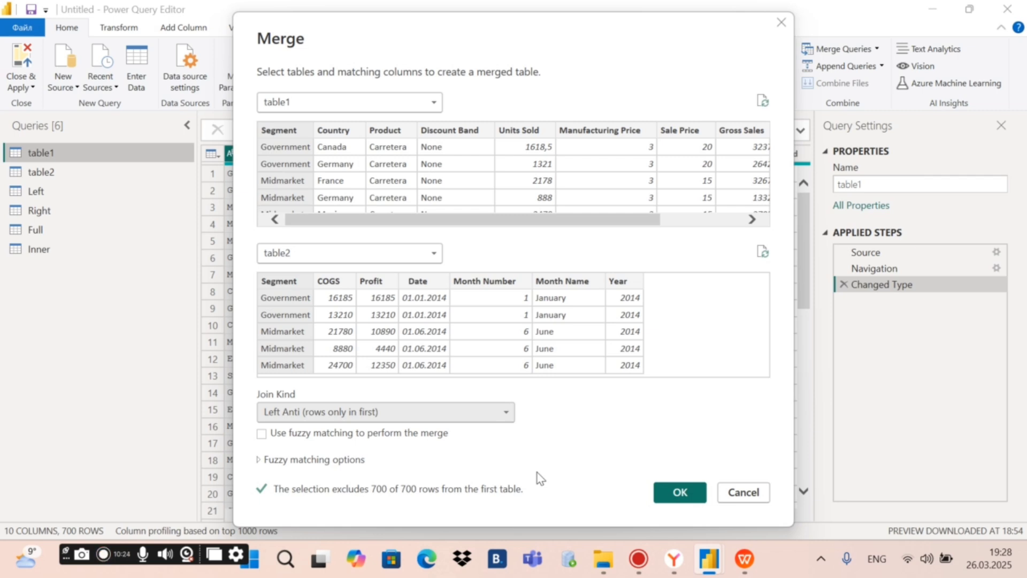
{"action": "left_click", "coordinate": [669, 493]}
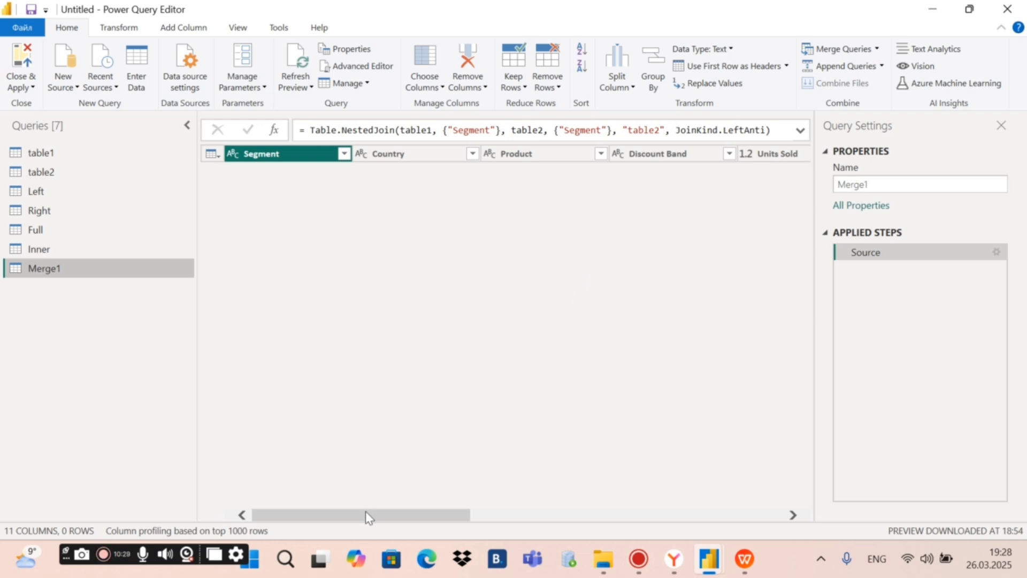
Expand the nested table2 column of the left anti merge with all columns except Segment, without a column name prefix
{"action": "left_click_drag", "start_coordinate": [365, 515], "coordinate": [702, 518]}
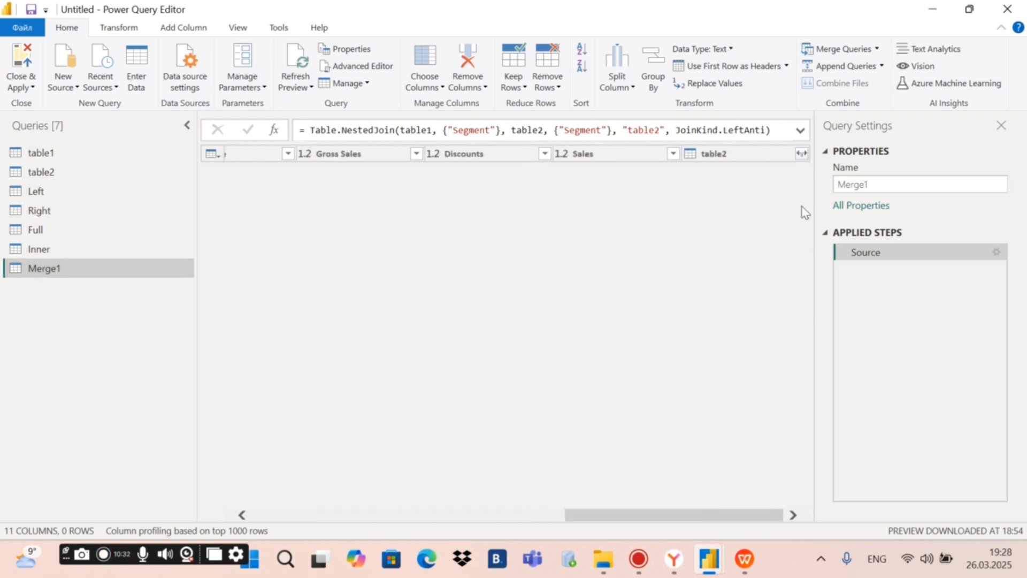
{"action": "left_click", "coordinate": [802, 155]}
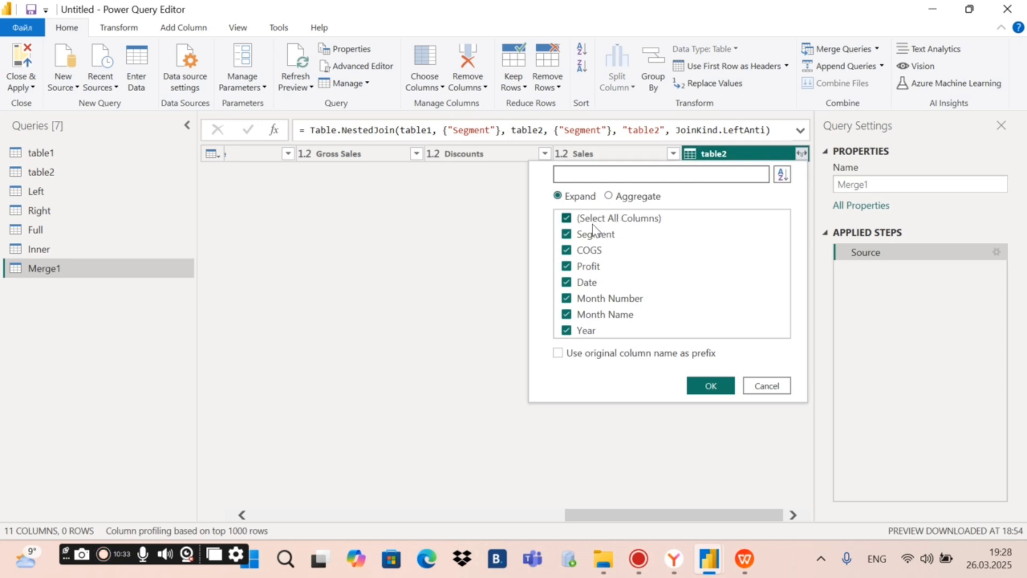
{"action": "left_click", "coordinate": [568, 235]}
{"action": "left_click", "coordinate": [705, 385]}
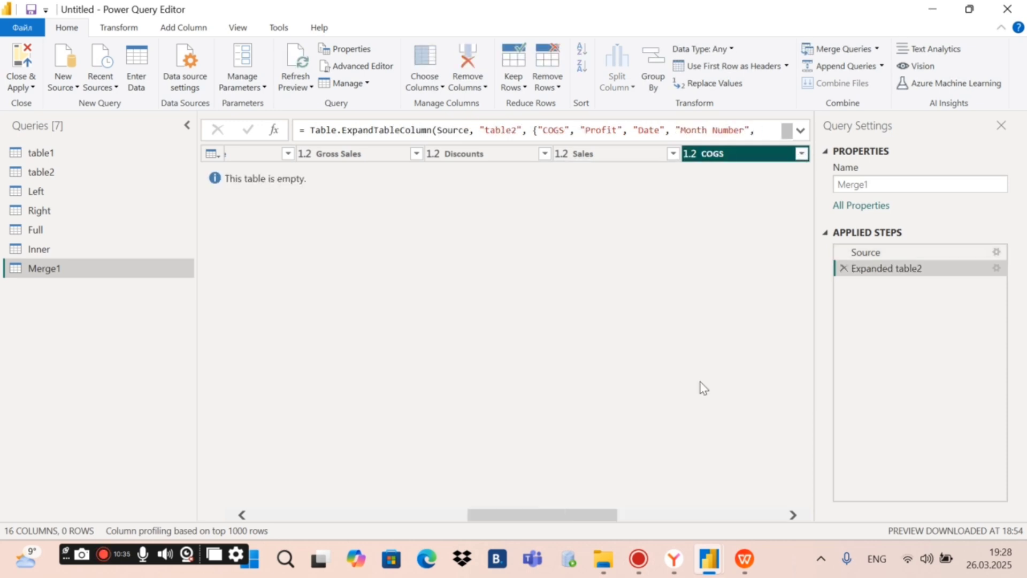
{"action": "left_click_drag", "start_coordinate": [571, 518], "coordinate": [759, 525]}
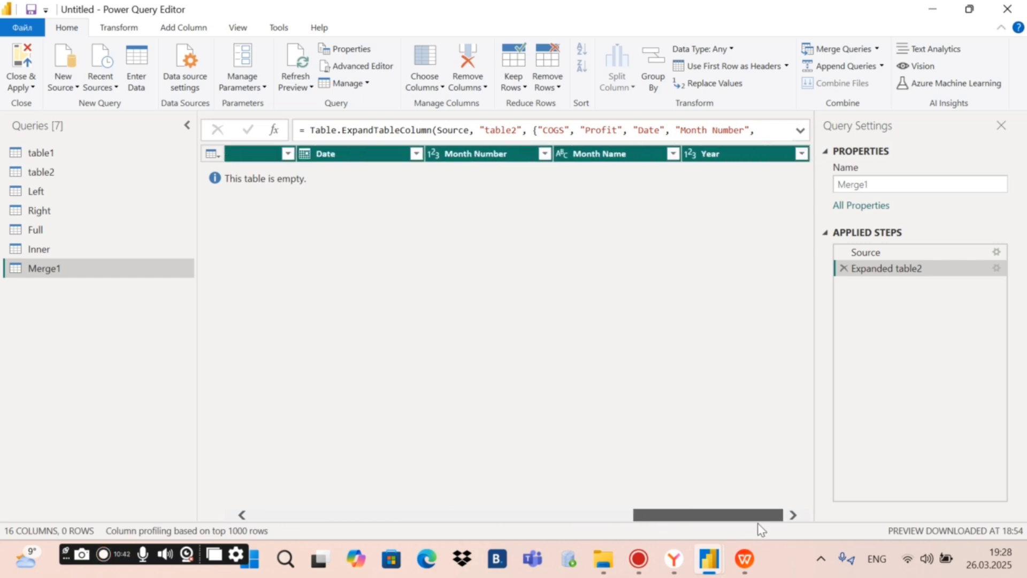
Rename the left anti merge query Merge1 as Left Anti
{"action": "double_click", "coordinate": [42, 269]}
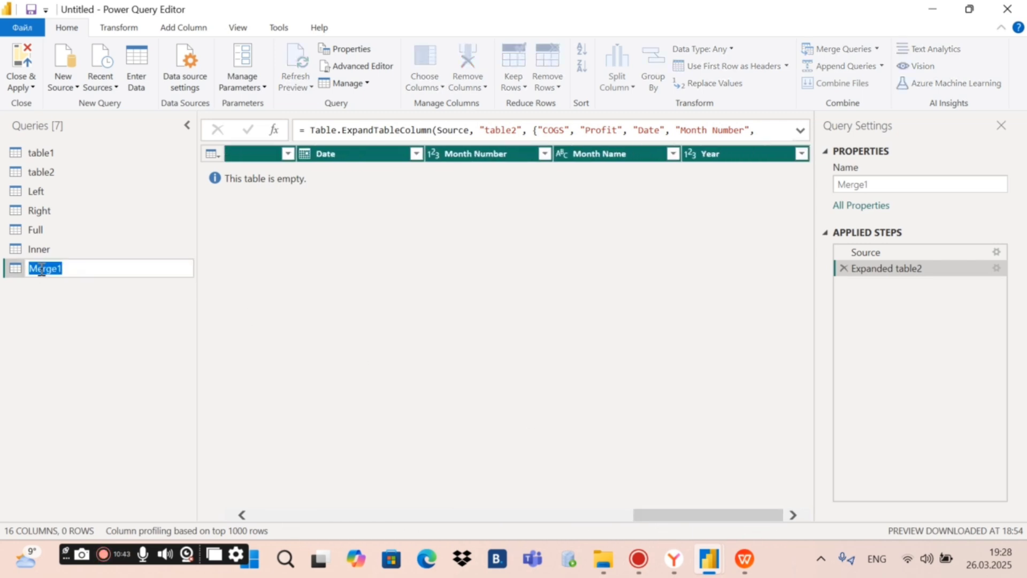
{"action": "type", "text": "4"}
{"action": "key", "text": "Return"}
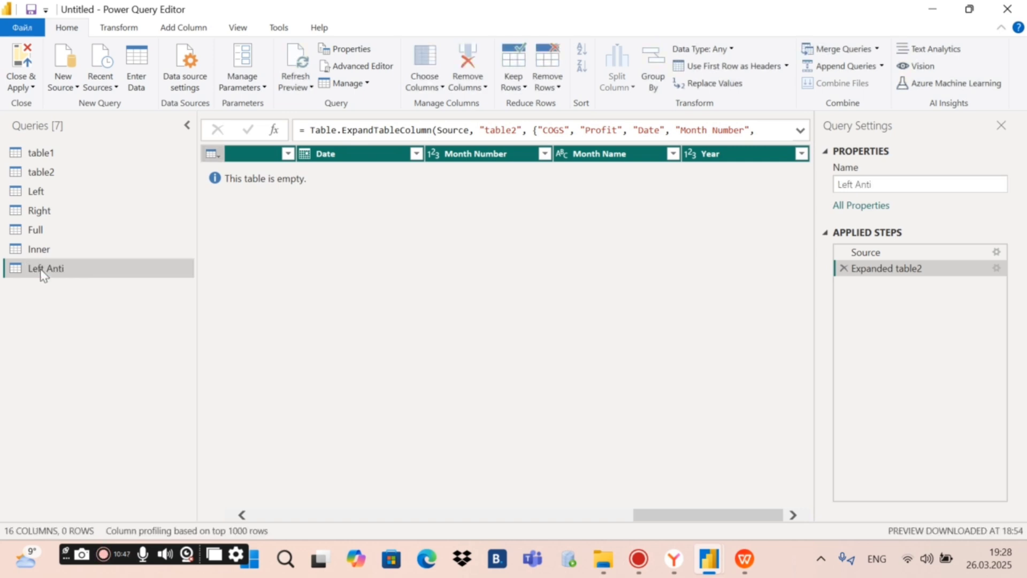
Set up one more merge of table1 with table2 as a new query, using Segment as the matching column in both
{"action": "left_click", "coordinate": [49, 153]}
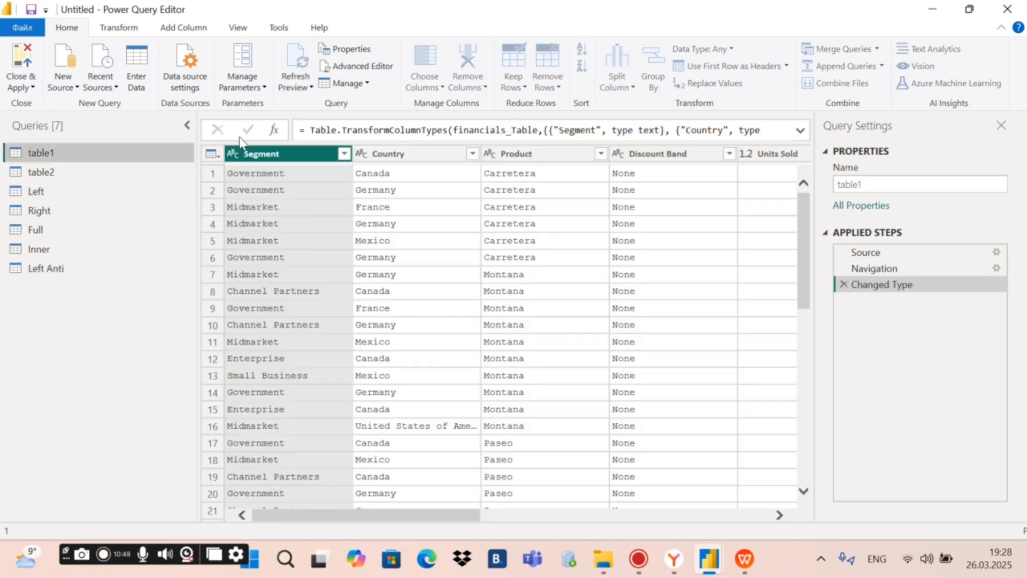
{"action": "left_click", "coordinate": [876, 50]}
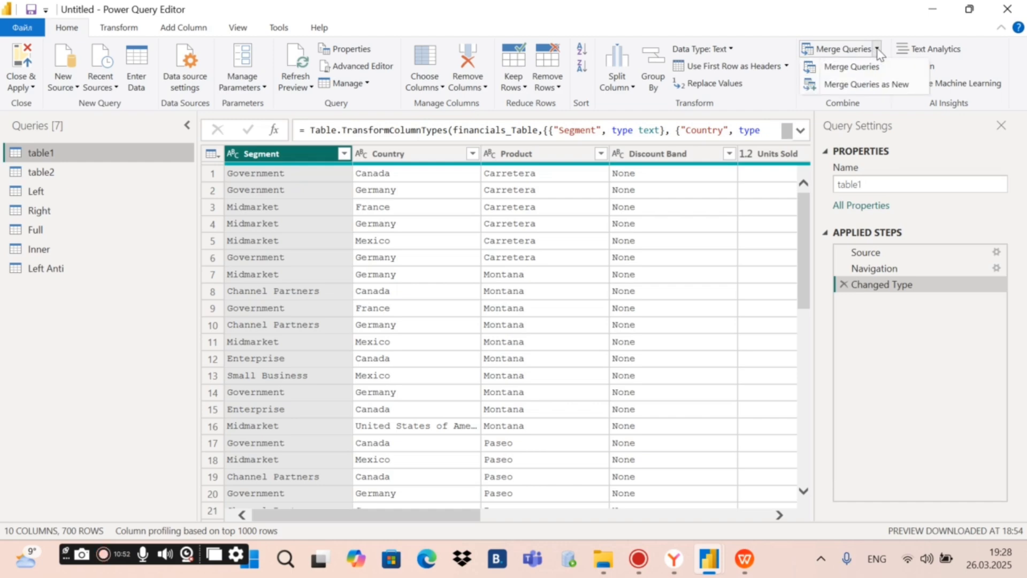
{"action": "left_click", "coordinate": [866, 83]}
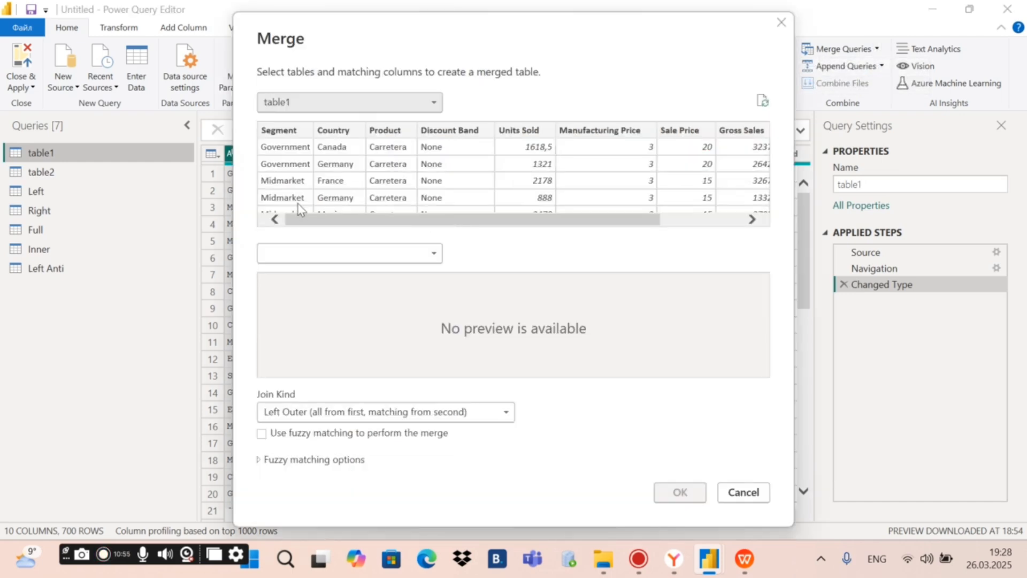
{"action": "left_click", "coordinate": [322, 254]}
{"action": "left_click", "coordinate": [311, 367]}
{"action": "left_click", "coordinate": [284, 130]}
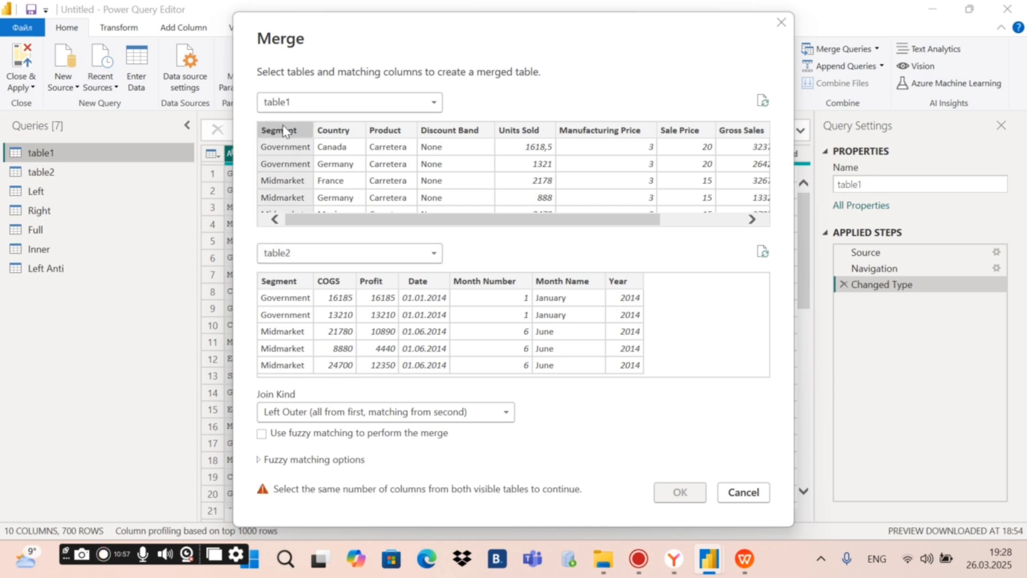
{"action": "left_click", "coordinate": [288, 282]}
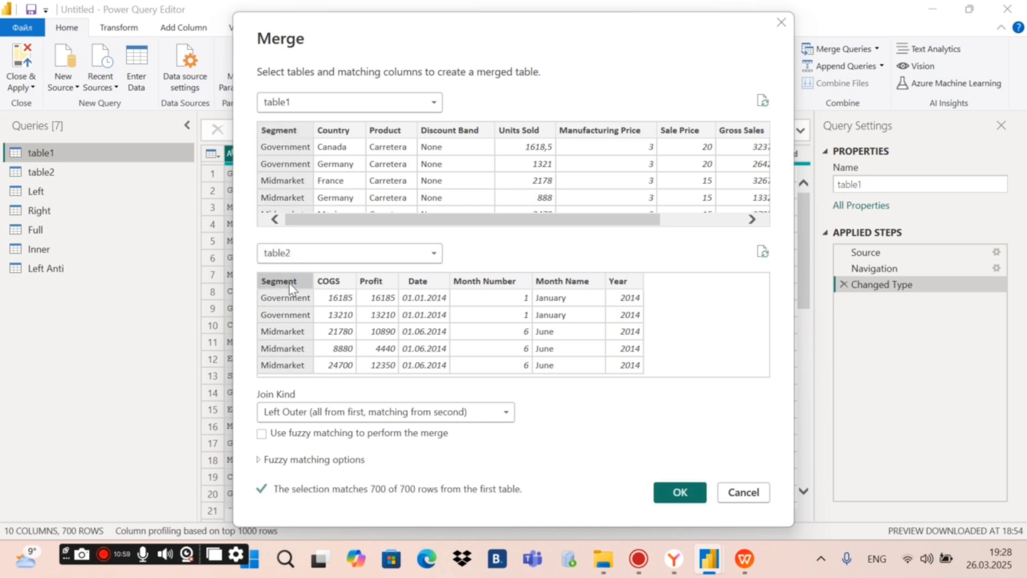
Choose the Right Anti join kind for the Segment merge and create the new query
{"action": "left_click", "coordinate": [343, 410]}
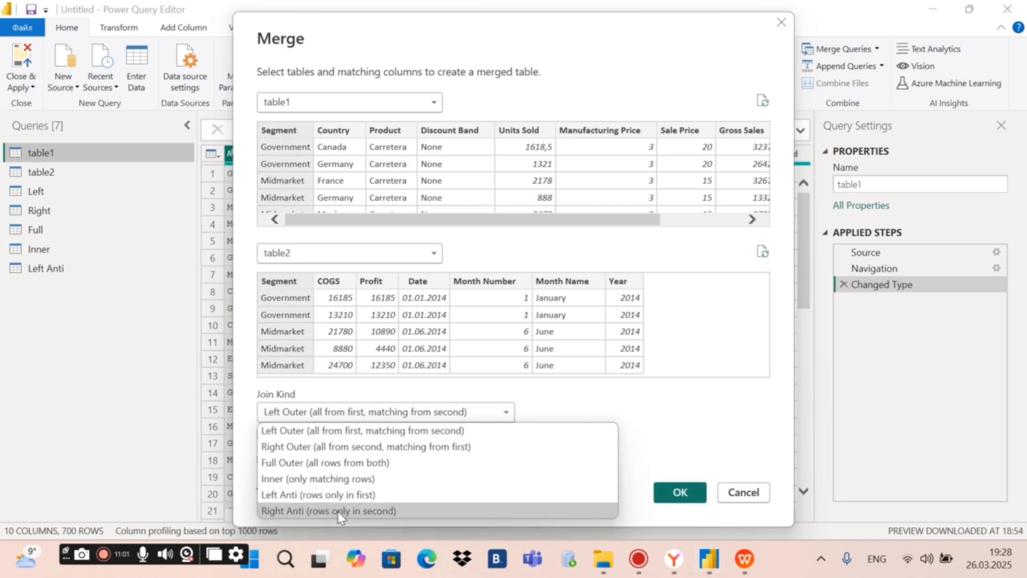
{"action": "left_click", "coordinate": [355, 513]}
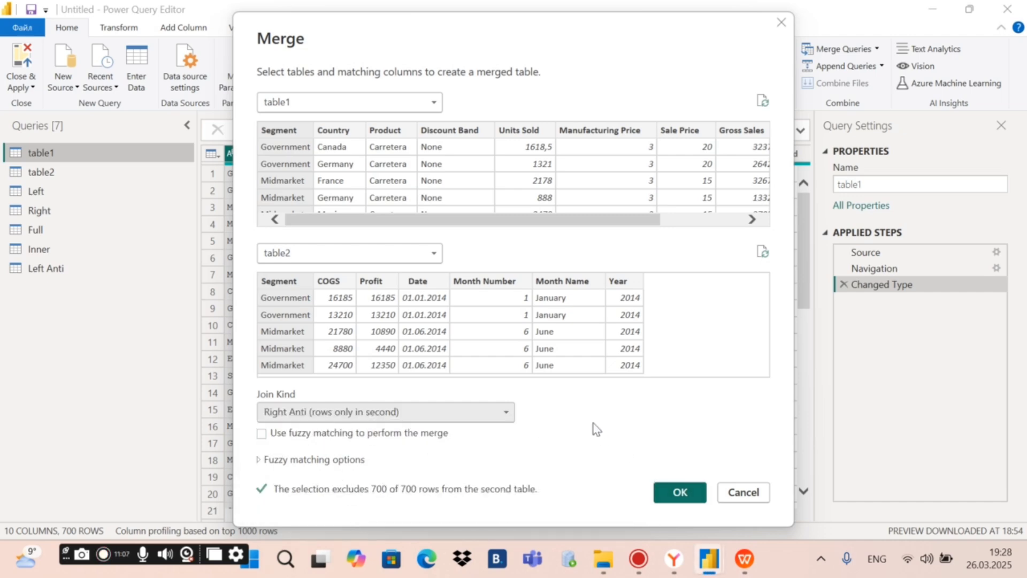
{"action": "left_click", "coordinate": [661, 489]}
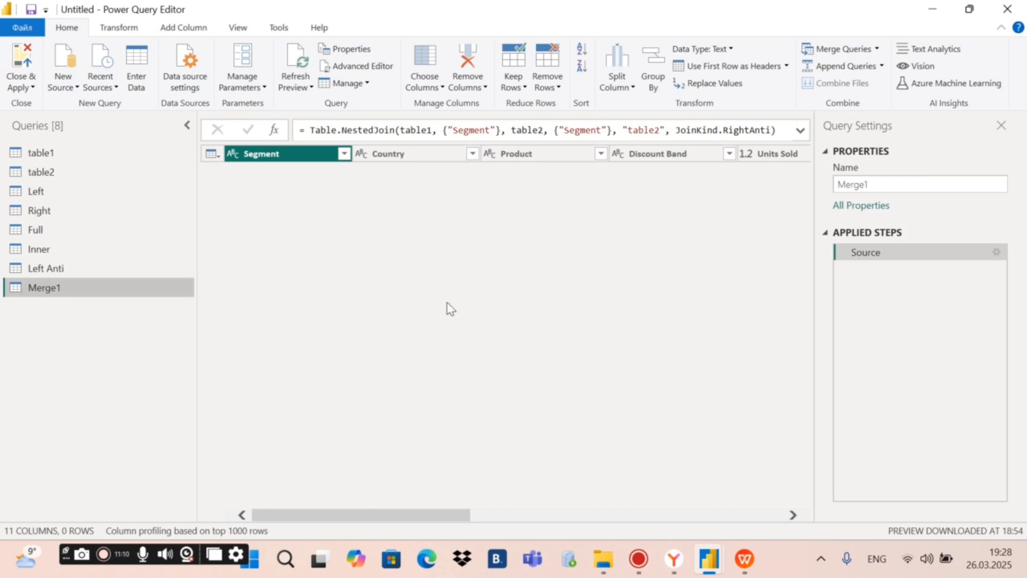
Expand the nested table2 column of the right anti merge with all columns except Segment, without a column name prefix
{"action": "left_click_drag", "start_coordinate": [424, 515], "coordinate": [756, 508]}
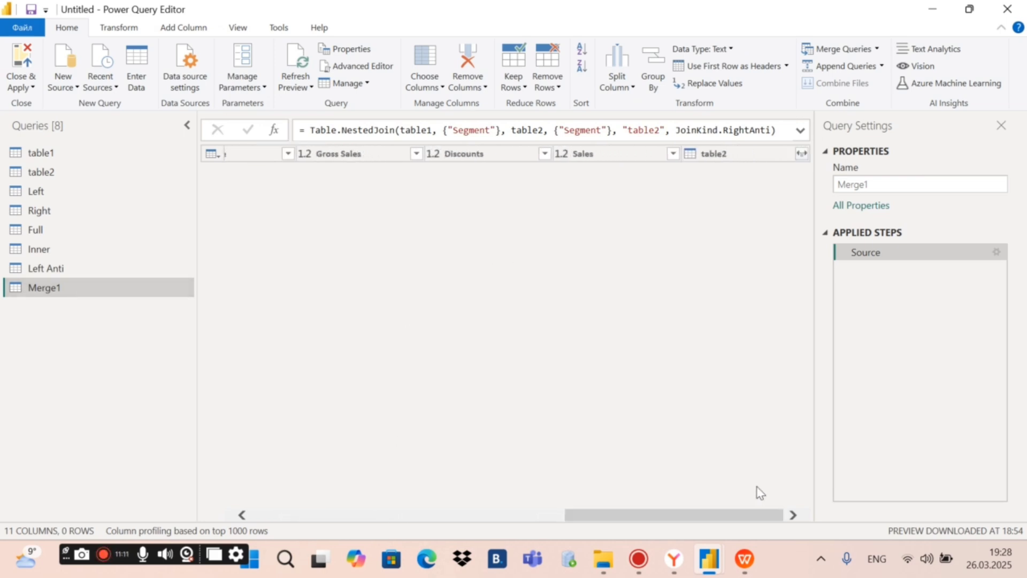
{"action": "left_click", "coordinate": [801, 153]}
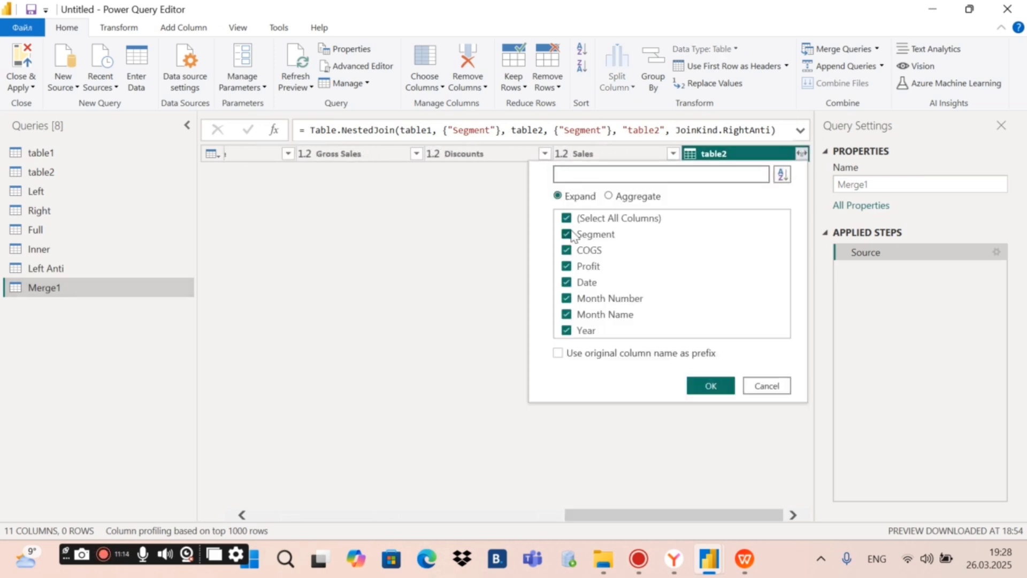
{"action": "left_click", "coordinate": [568, 235]}
{"action": "left_click", "coordinate": [710, 385]}
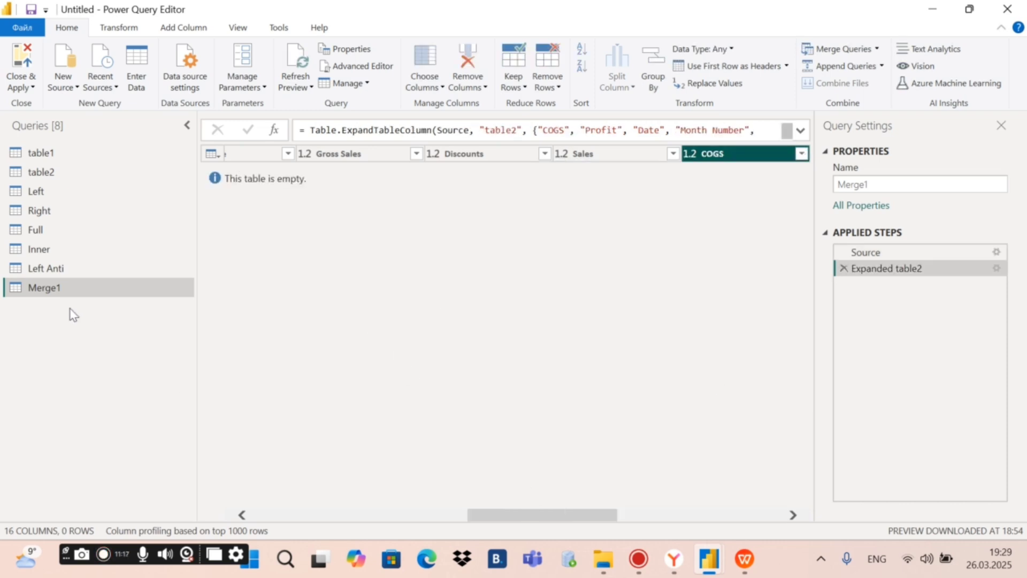
Rename the right anti merge query Merge1 as Right Anti, with both words capitalised
{"action": "double_click", "coordinate": [60, 288]}
{"action": "type", "text": "Right anti"}
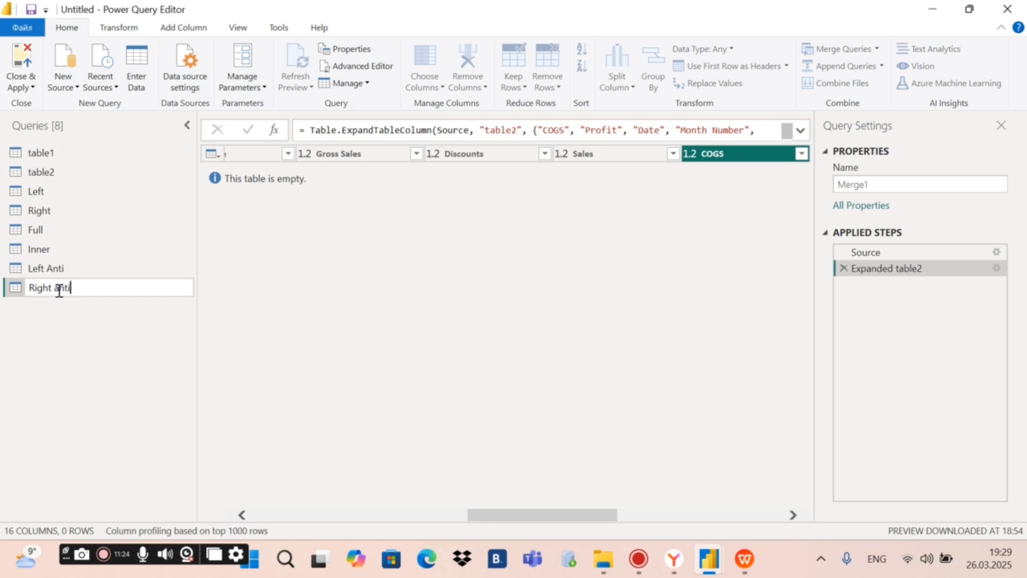
{"action": "key", "text": "Return"}
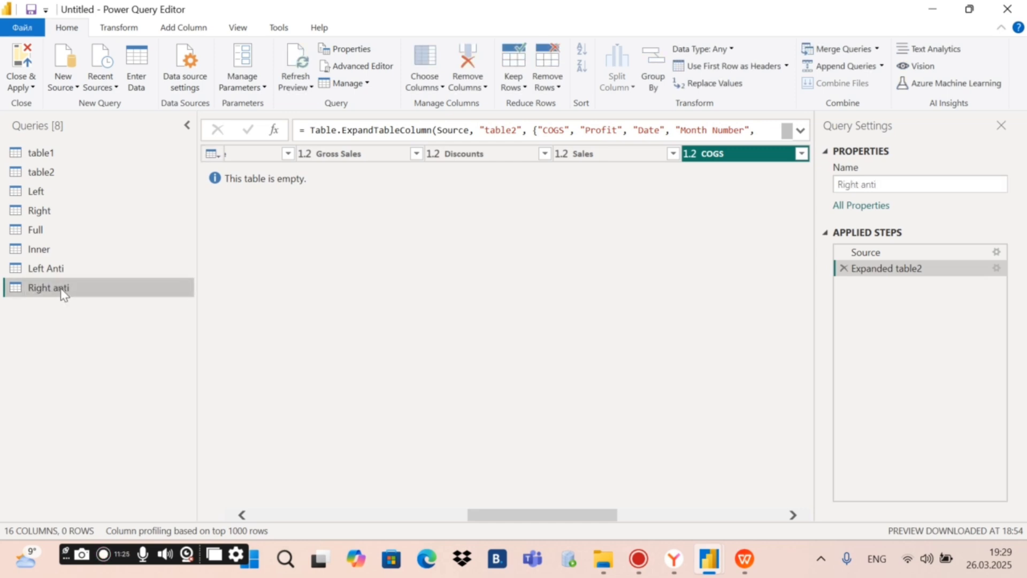
{"action": "double_click", "coordinate": [61, 289]}
{"action": "left_click", "coordinate": [59, 288]}
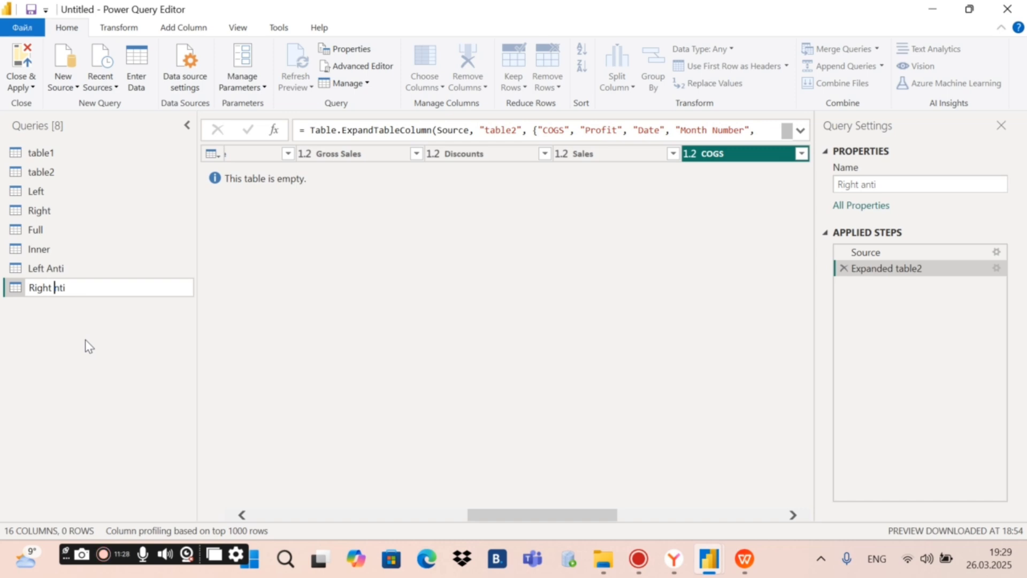
{"action": "key", "text": "Return"}
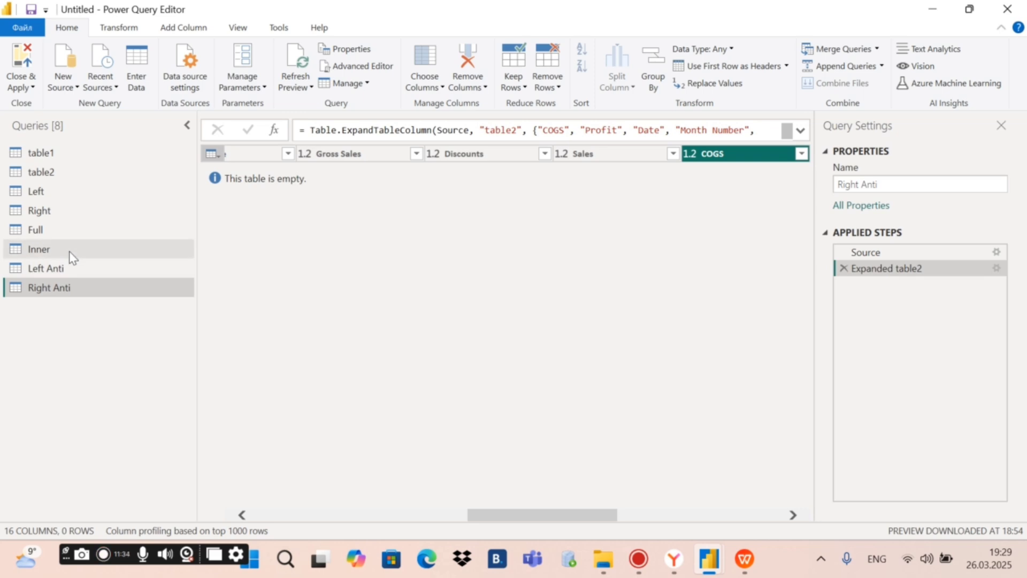
Look through table1, table2 and the six merged queries from Left to Right Anti
{"action": "left_click", "coordinate": [76, 152]}
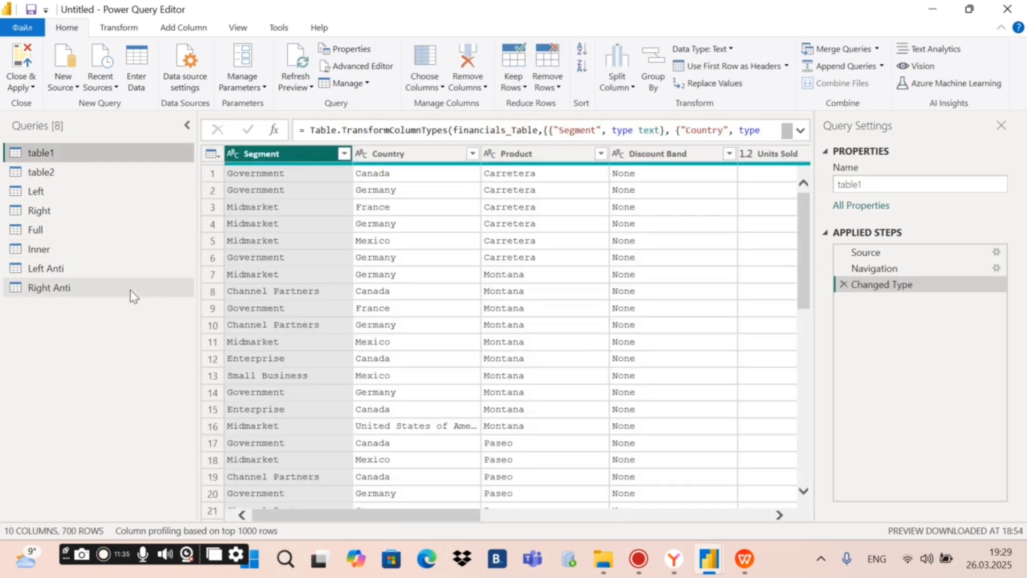
{"action": "left_click", "coordinate": [877, 50]}
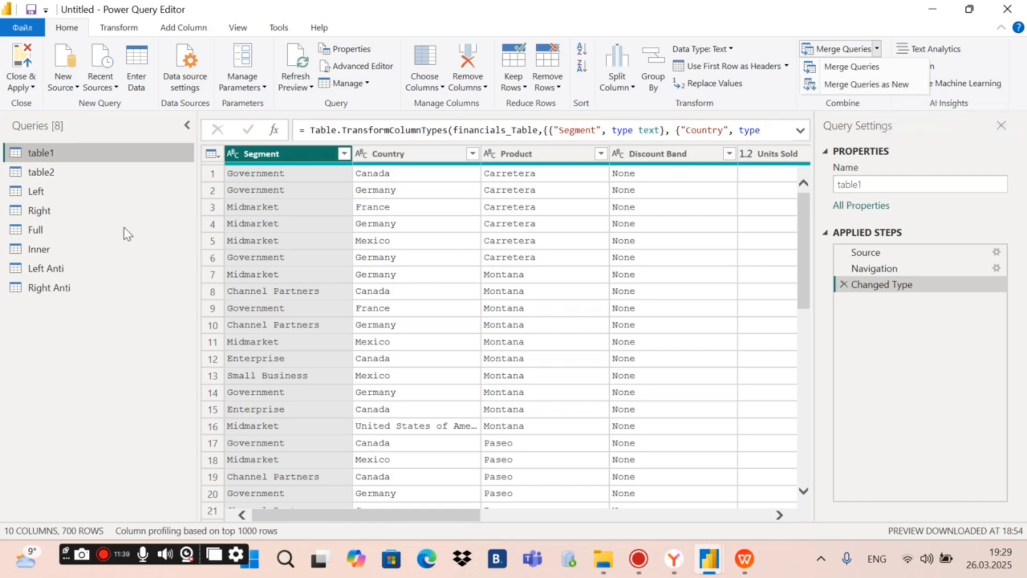
{"action": "left_click", "coordinate": [85, 365]}
{"action": "left_click", "coordinate": [44, 179]}
{"action": "left_click", "coordinate": [44, 191]}
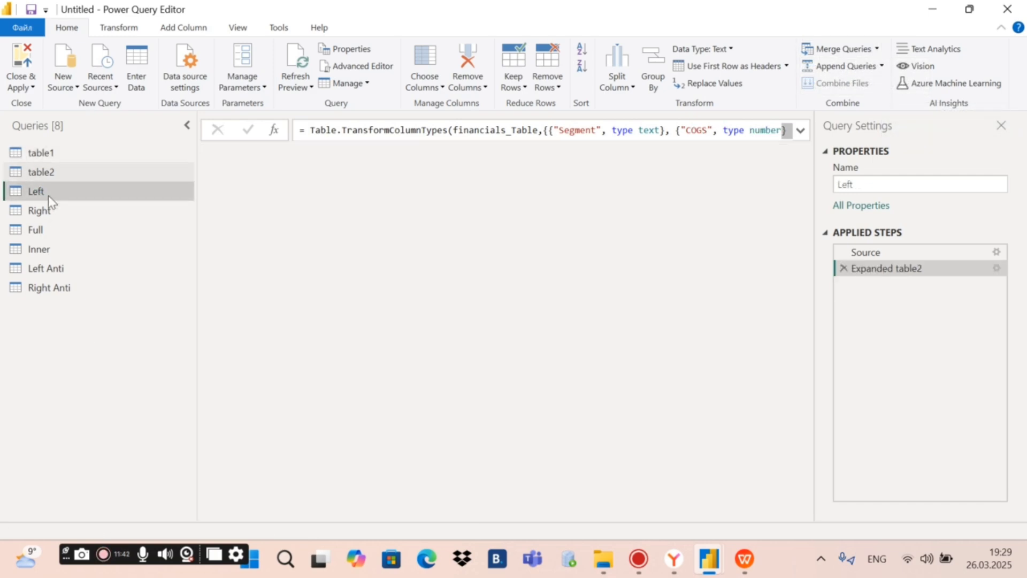
{"action": "left_click", "coordinate": [47, 210]}
{"action": "left_click", "coordinate": [52, 231]}
{"action": "left_click", "coordinate": [53, 249]}
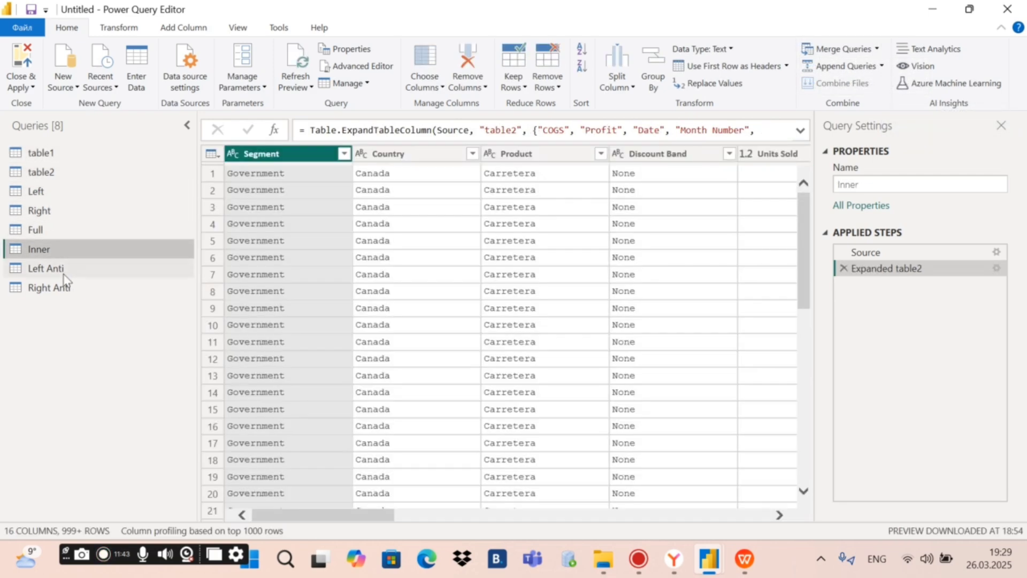
{"action": "left_click", "coordinate": [59, 269]}
{"action": "left_click", "coordinate": [68, 289]}
Set up a merge of table2 directly into the existing table1 query, using Segment as the matching column in both
{"action": "left_click", "coordinate": [70, 156]}
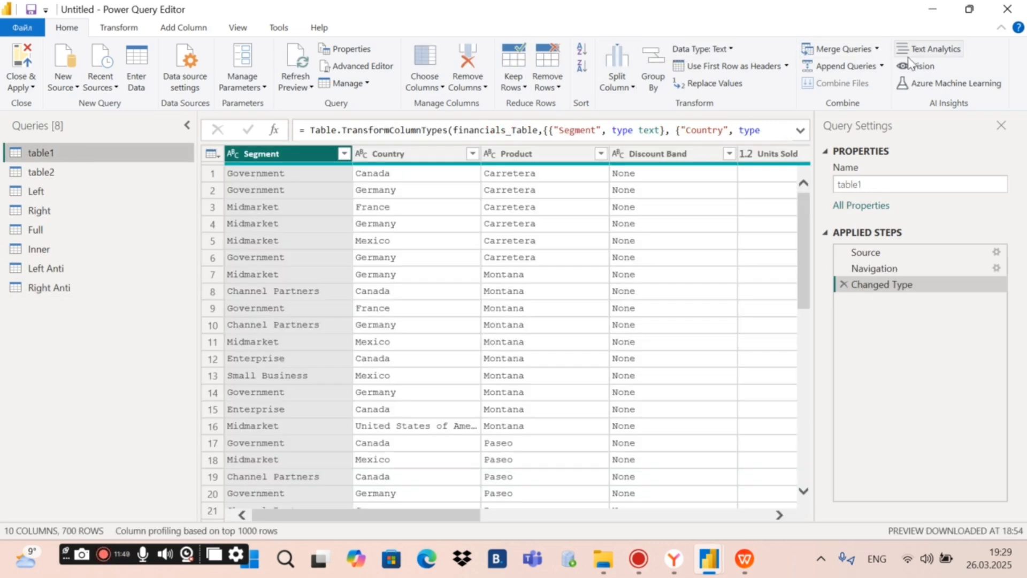
{"action": "left_click", "coordinate": [876, 50]}
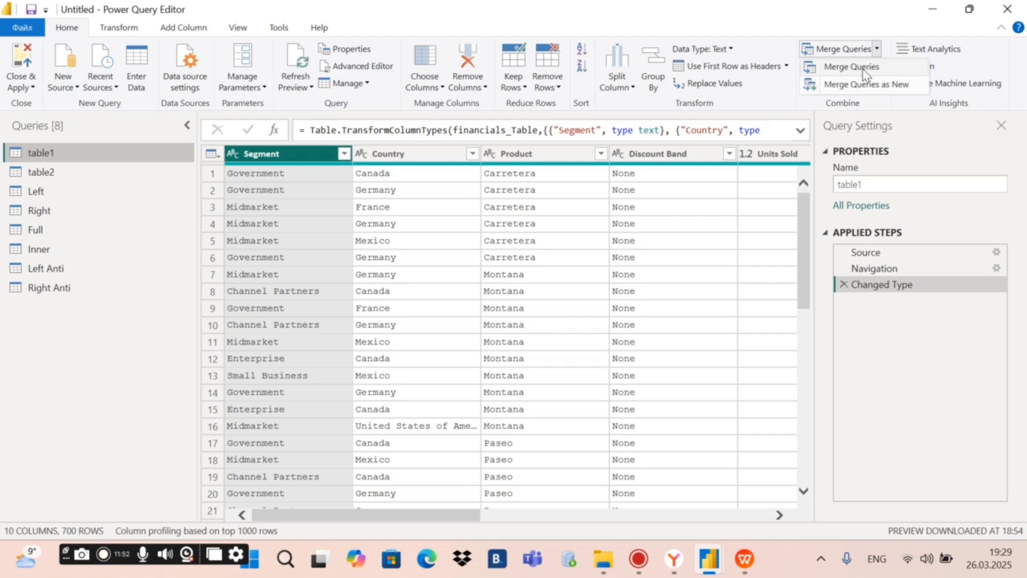
{"action": "left_click", "coordinate": [870, 68]}
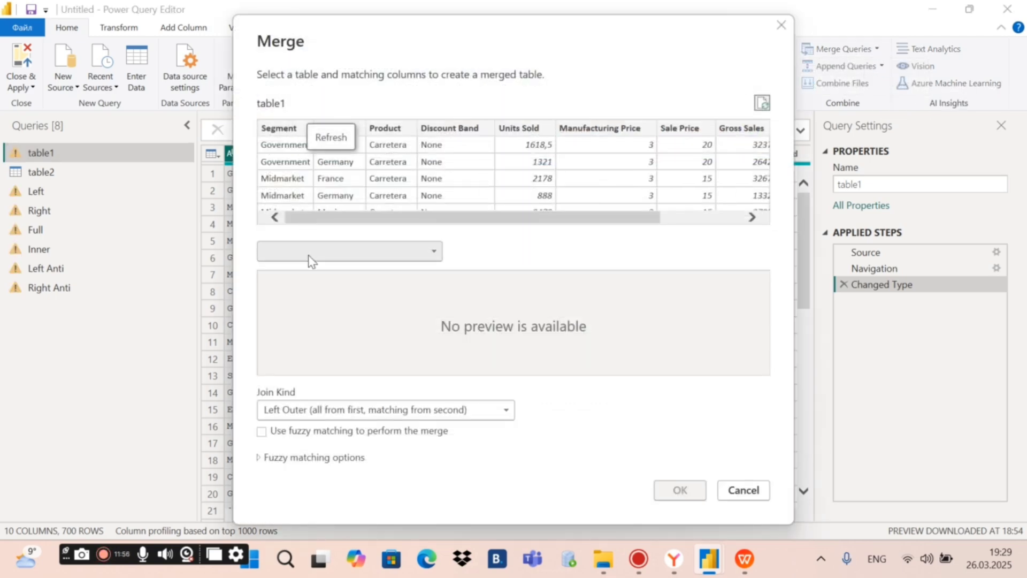
{"action": "left_click", "coordinate": [311, 260]}
{"action": "left_click", "coordinate": [304, 288]}
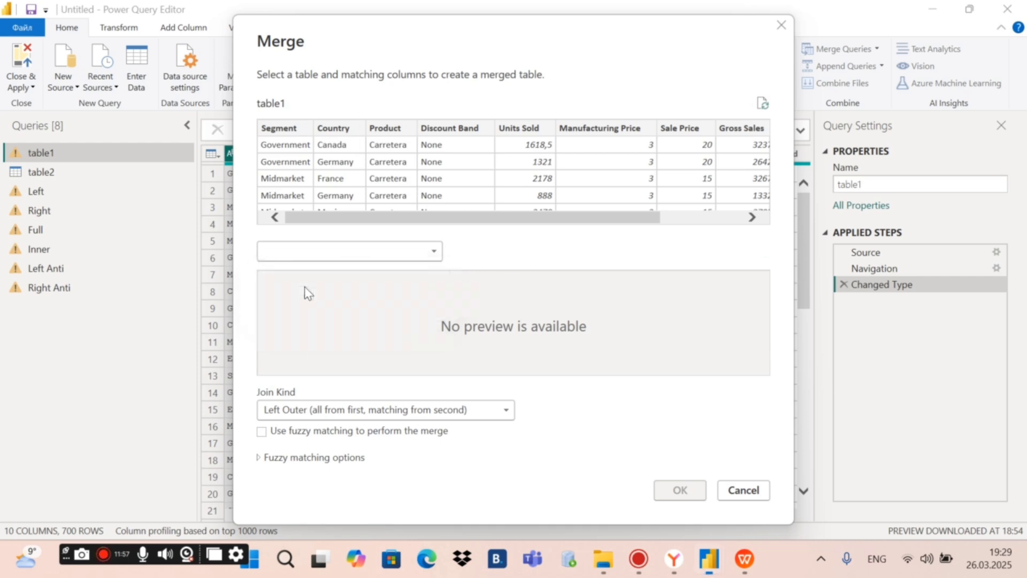
{"action": "left_click", "coordinate": [276, 134]}
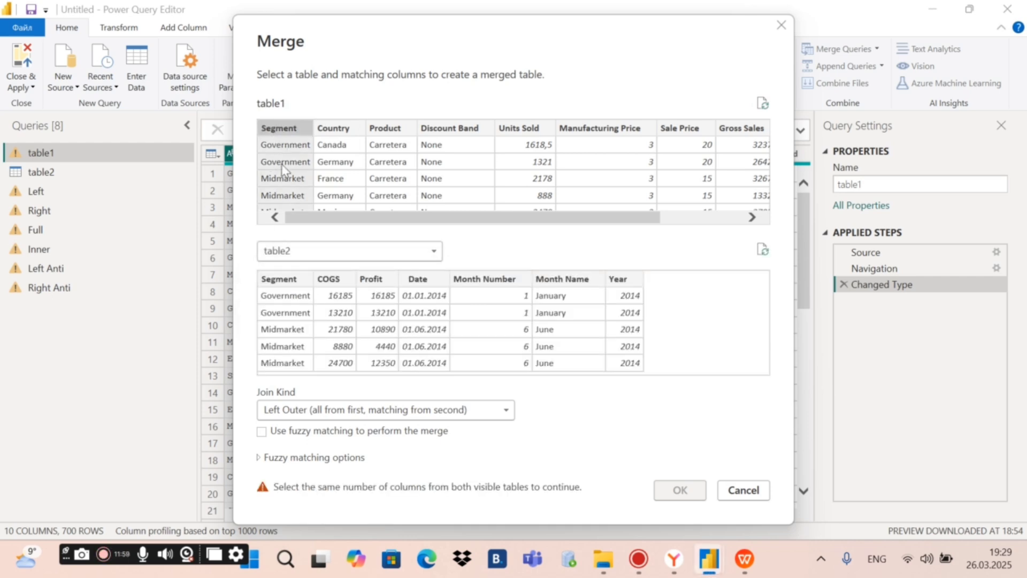
{"action": "left_click", "coordinate": [280, 286]}
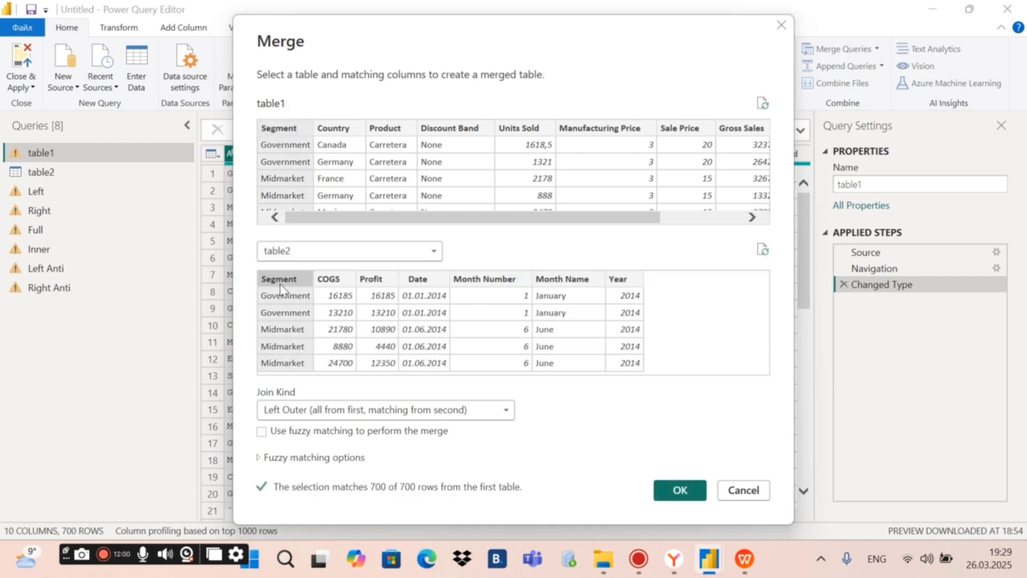
Choose the Full Outer join kind and apply the merge within table1
{"action": "left_click", "coordinate": [345, 410]}
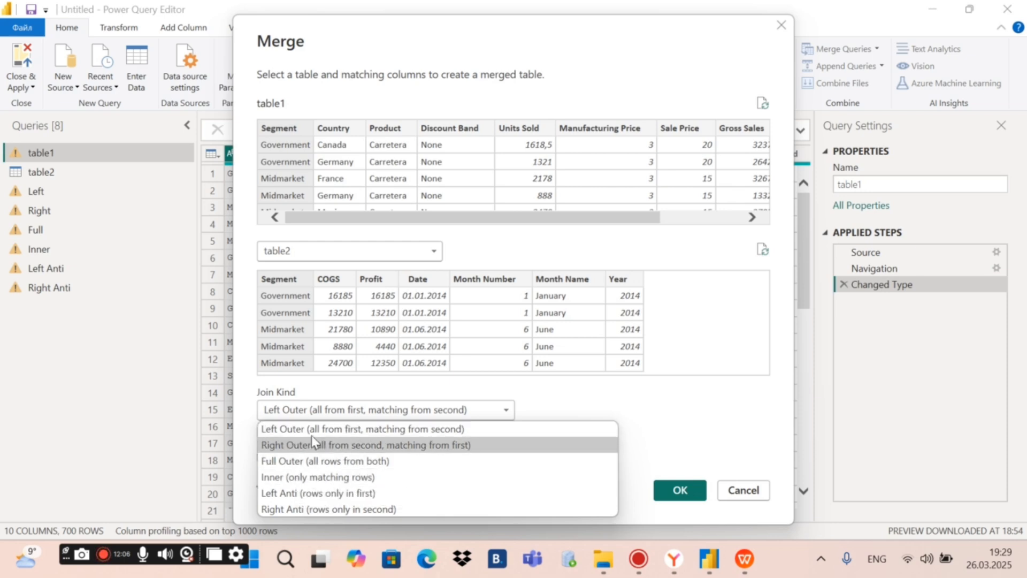
{"action": "left_click", "coordinate": [302, 464]}
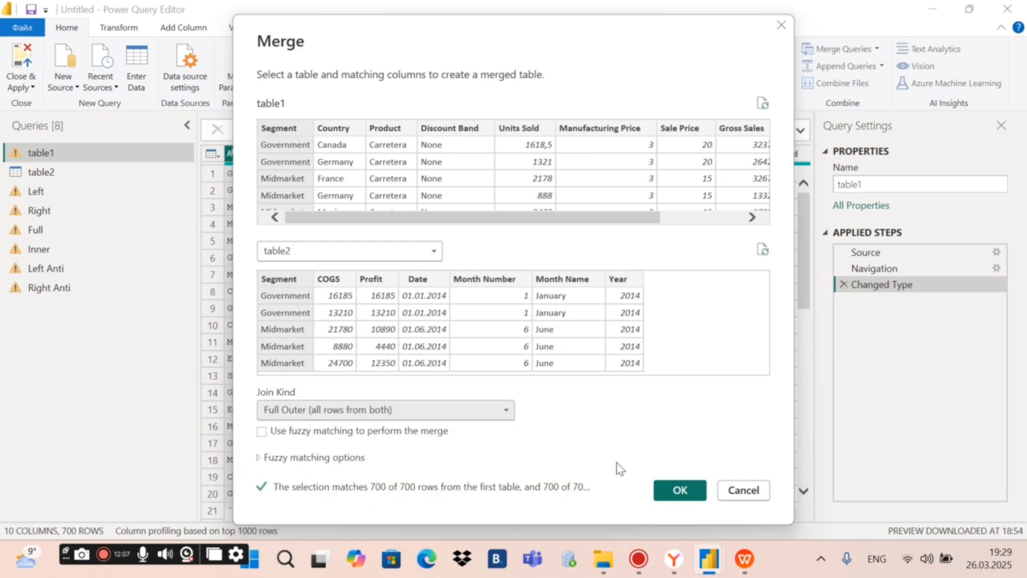
{"action": "left_click", "coordinate": [674, 491]}
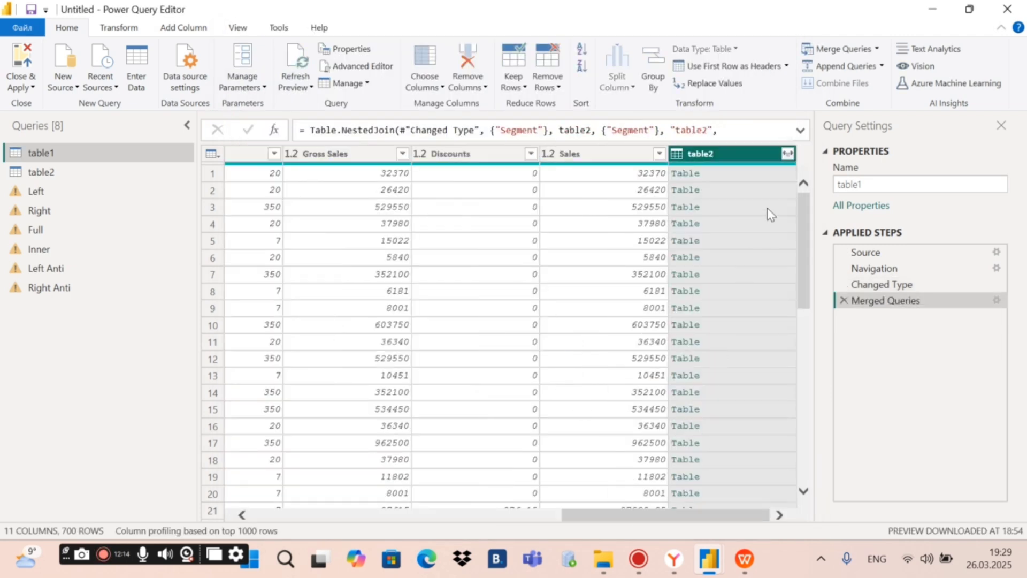
Expand the nested table2 column in table1 with all columns except Segment, without a column name prefix
{"action": "left_click", "coordinate": [787, 153]}
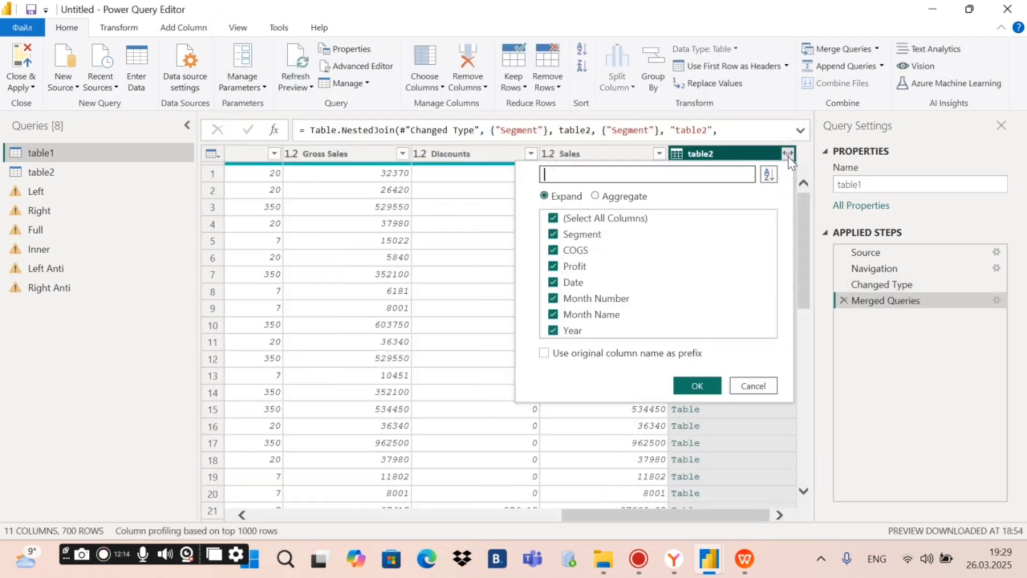
{"action": "left_click", "coordinate": [554, 234]}
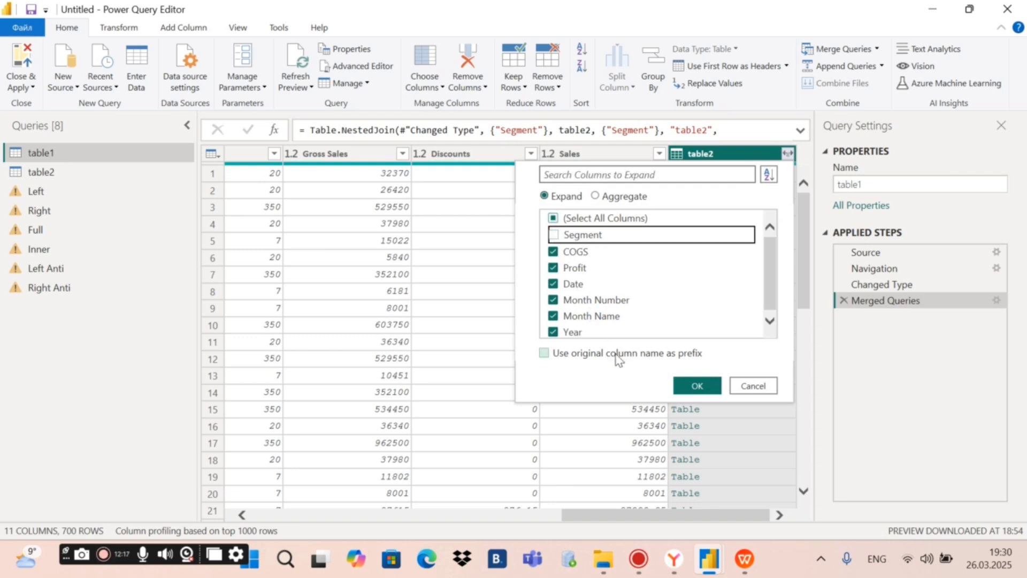
{"action": "left_click", "coordinate": [692, 386]}
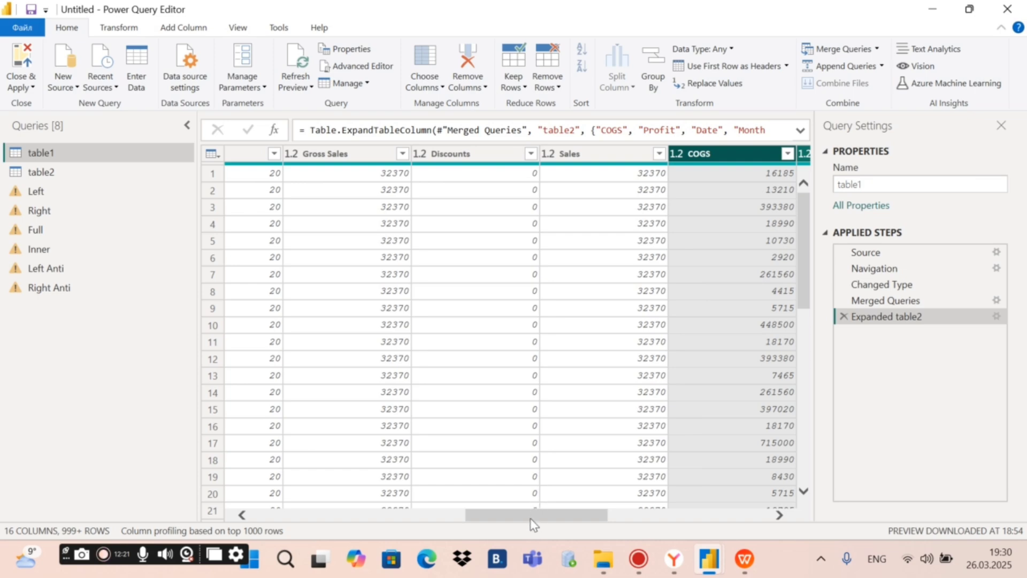
Examine the merged columns and rows of table1 and compare them with the table2 query
{"action": "left_click_drag", "start_coordinate": [532, 523], "coordinate": [301, 493]}
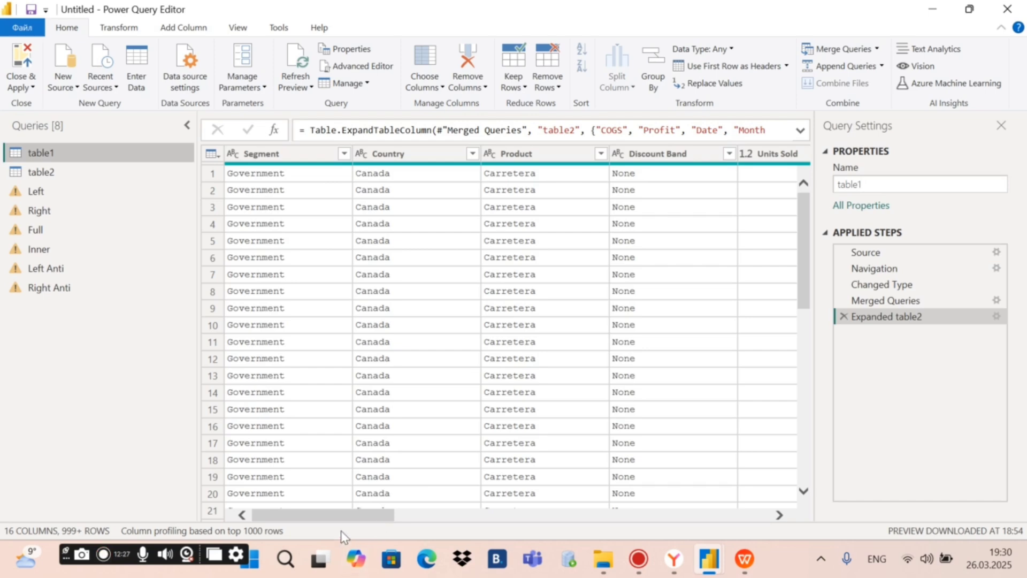
{"action": "left_click_drag", "start_coordinate": [346, 523], "coordinate": [746, 543]}
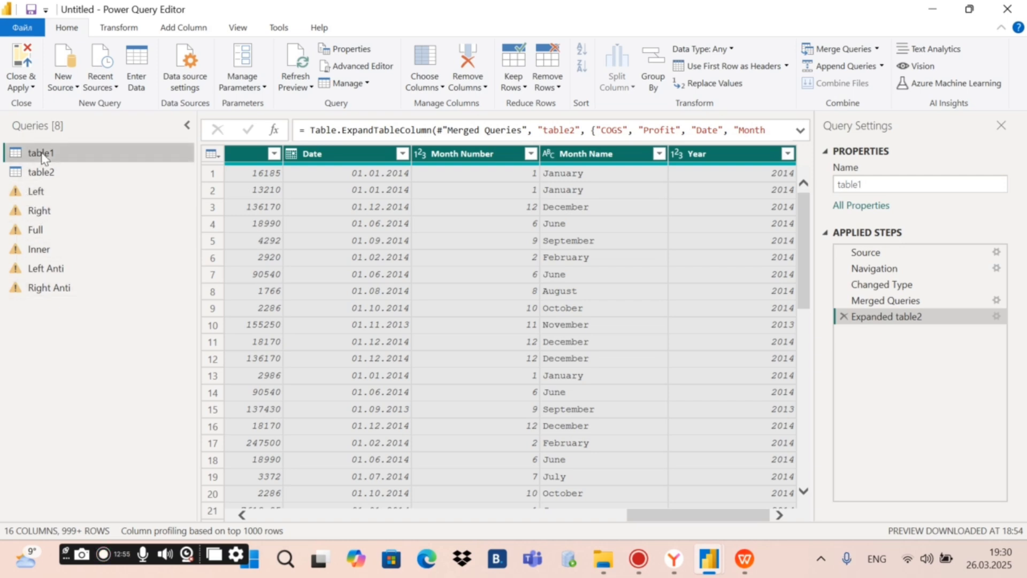
{"action": "left_click", "coordinate": [53, 172]}
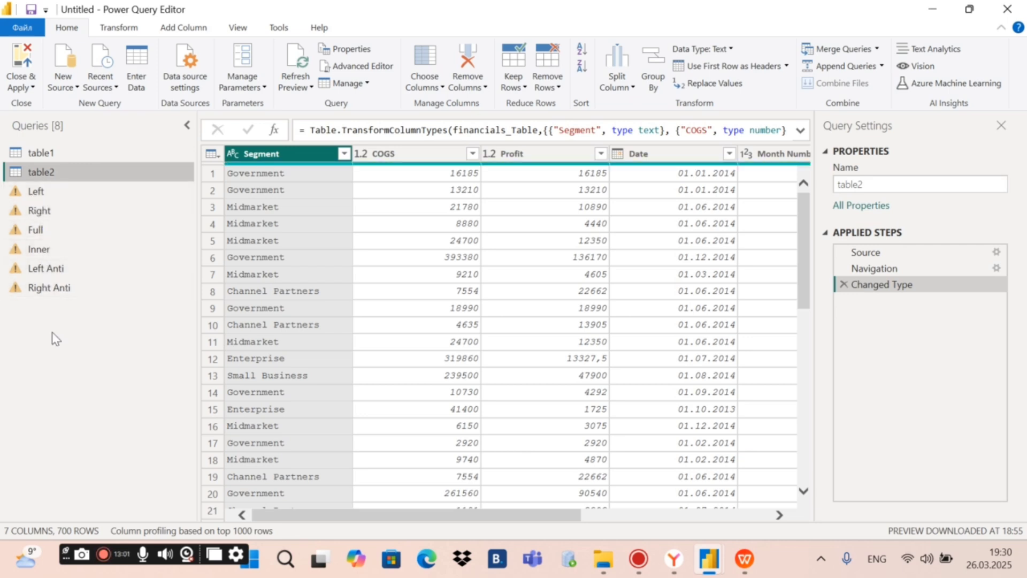
{"action": "left_click", "coordinate": [60, 154]}
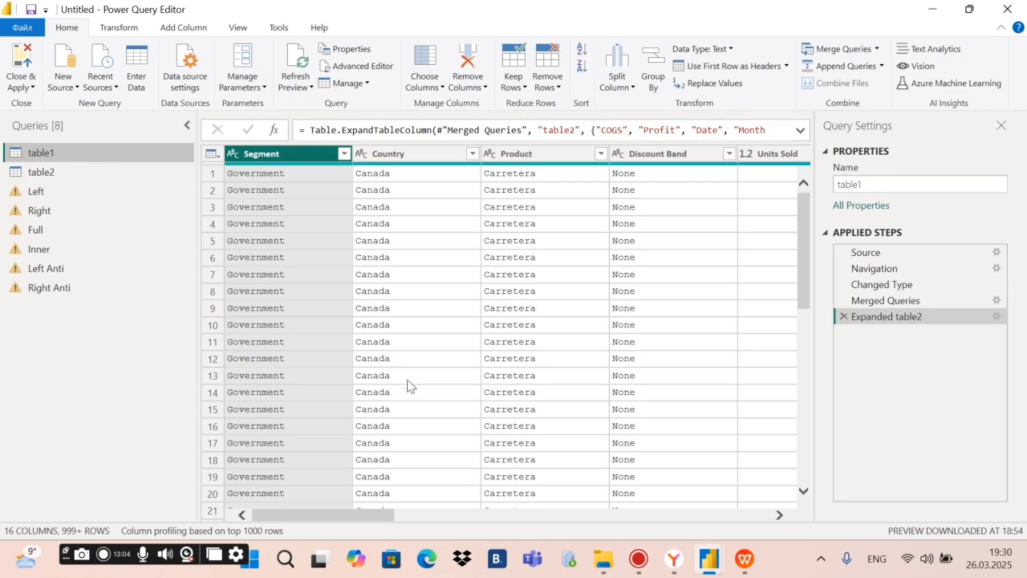
{"action": "left_click_drag", "start_coordinate": [348, 519], "coordinate": [726, 522]}
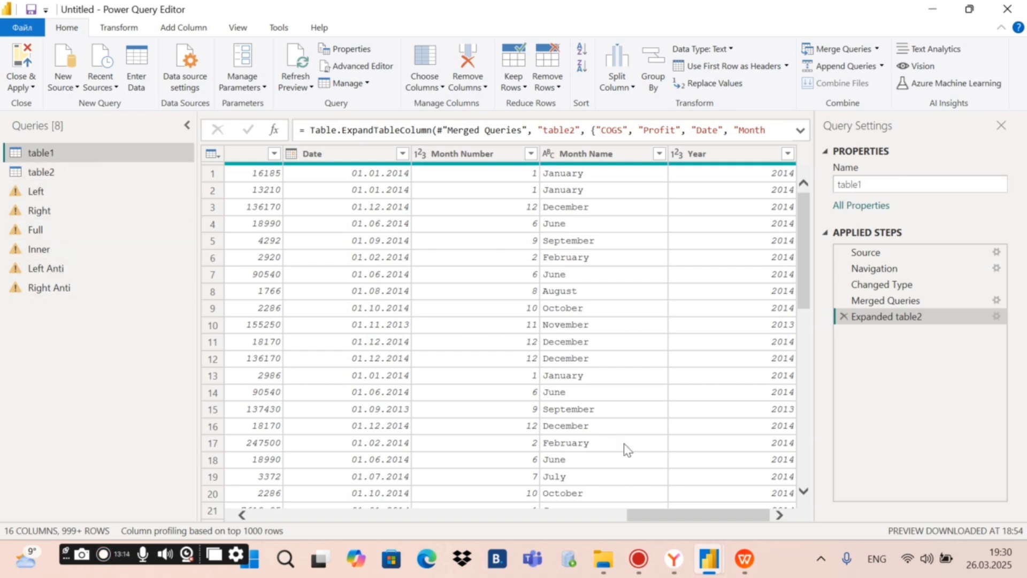
{"action": "left_click_drag", "start_coordinate": [688, 515], "coordinate": [717, 515]}
{"action": "scroll", "coordinate": [678, 312], "scroll_direction": "down", "scroll_amount": 10}
{"action": "scroll", "coordinate": [677, 312], "scroll_direction": "down", "scroll_amount": 5}
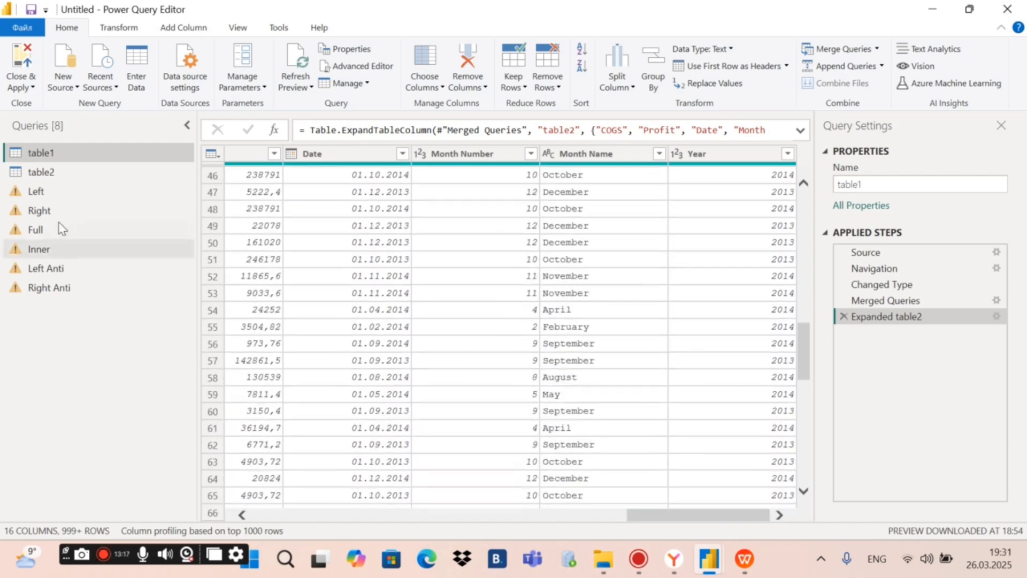
{"action": "scroll", "coordinate": [675, 342], "scroll_direction": "down", "scroll_amount": 7}
{"action": "scroll", "coordinate": [675, 342], "scroll_direction": "up", "scroll_amount": 20}
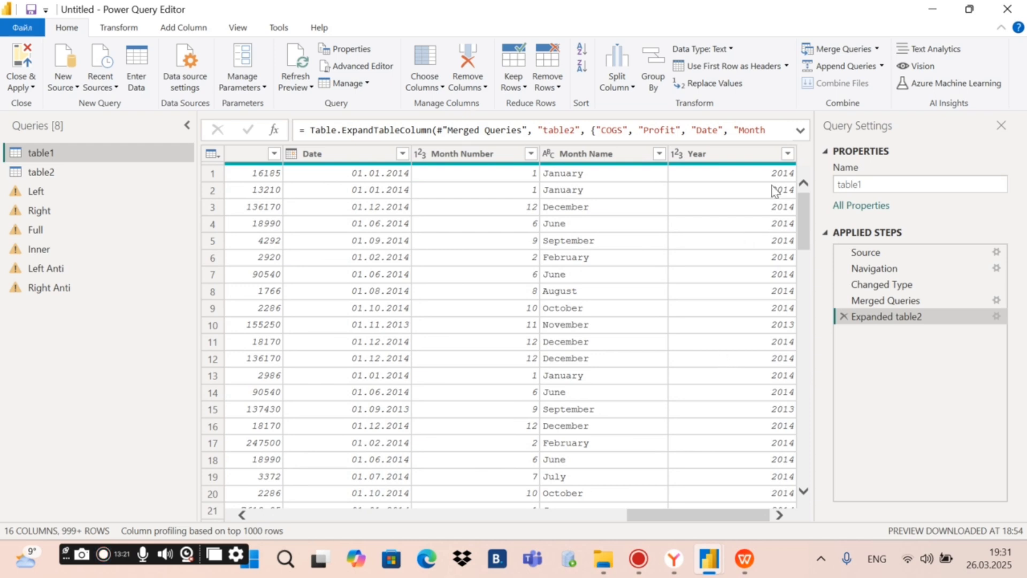
{"action": "left_click", "coordinate": [877, 50]}
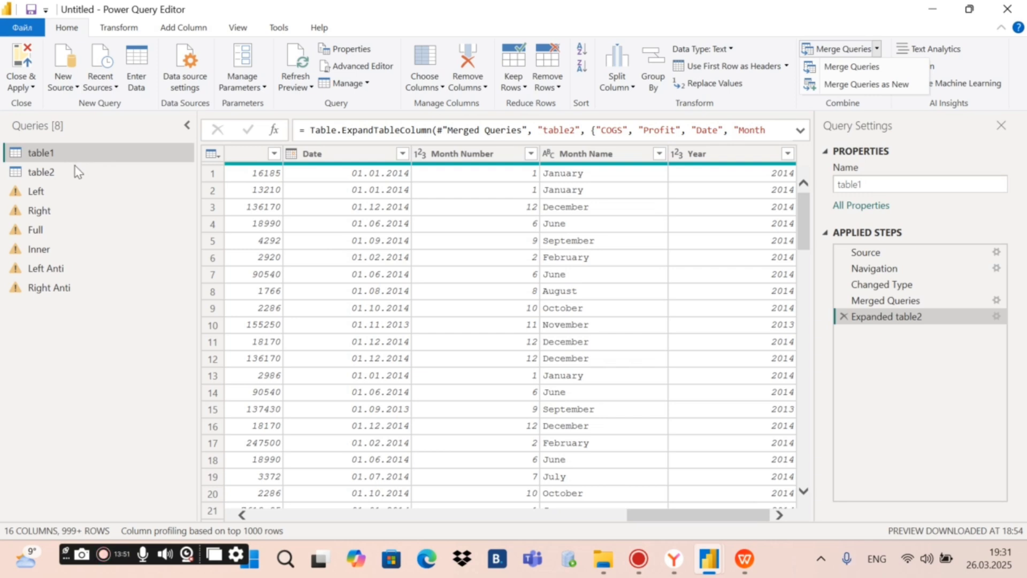
{"action": "left_click", "coordinate": [129, 350]}
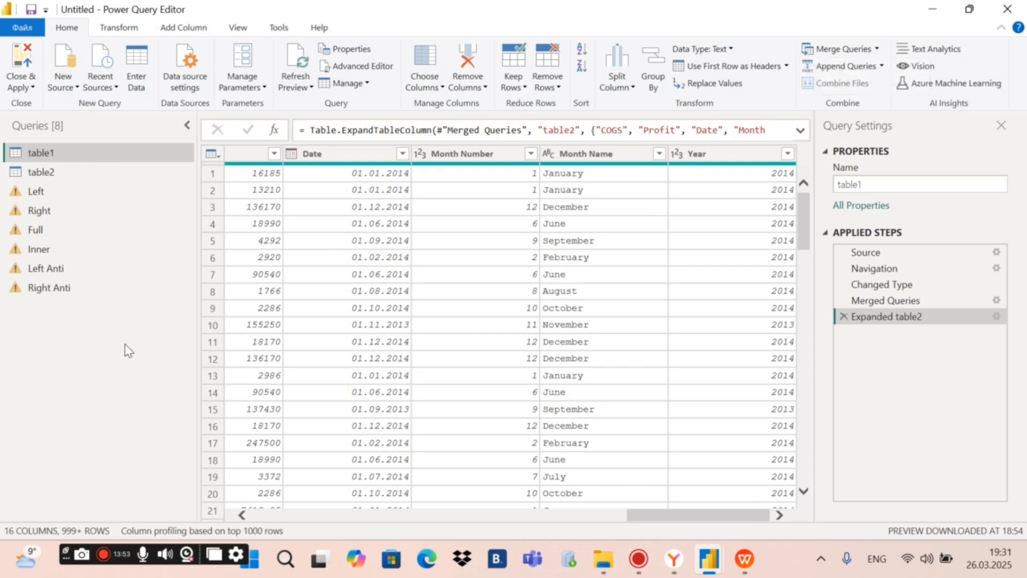